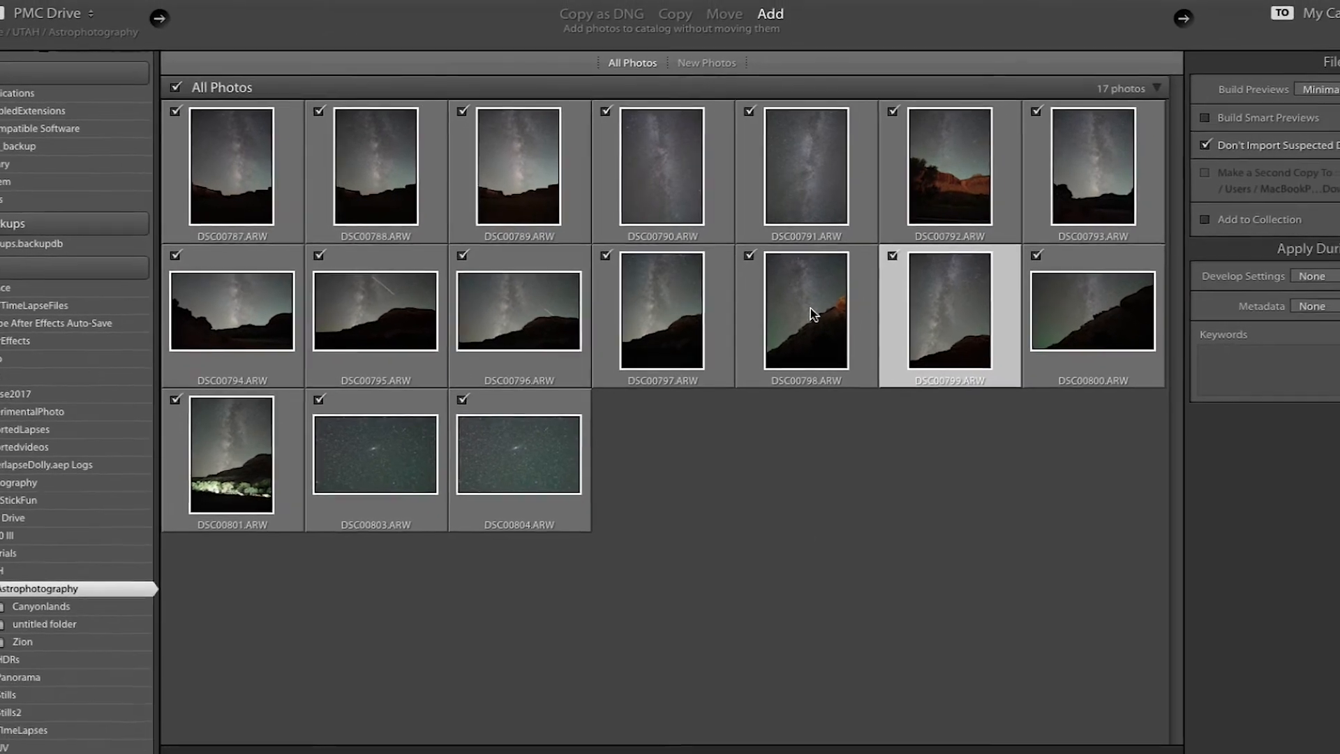
{"action": "left_click", "coordinate": [815, 317]}
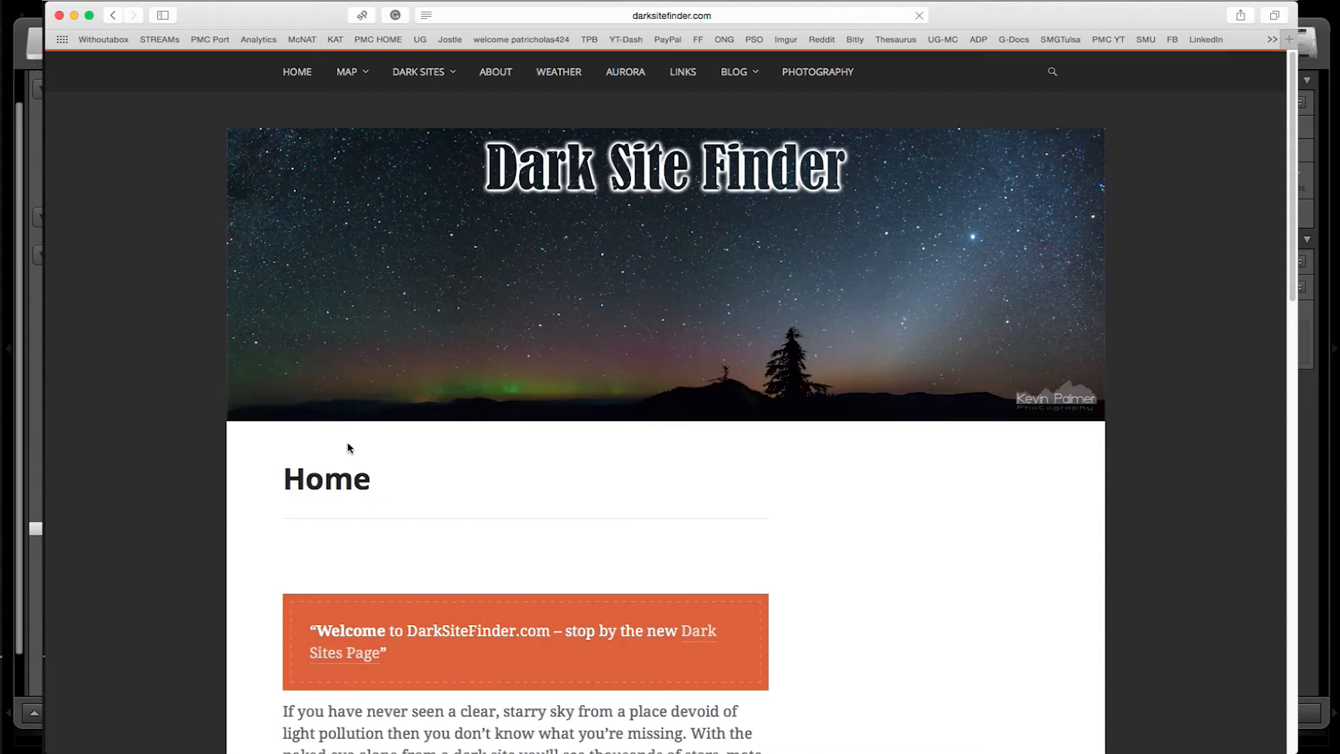
Open Dark Site Finder's light pollution map and examine light pollution across the Oklahoma, Texas and Arkansas region.
{"action": "mouse_move", "coordinate": [351, 78]}
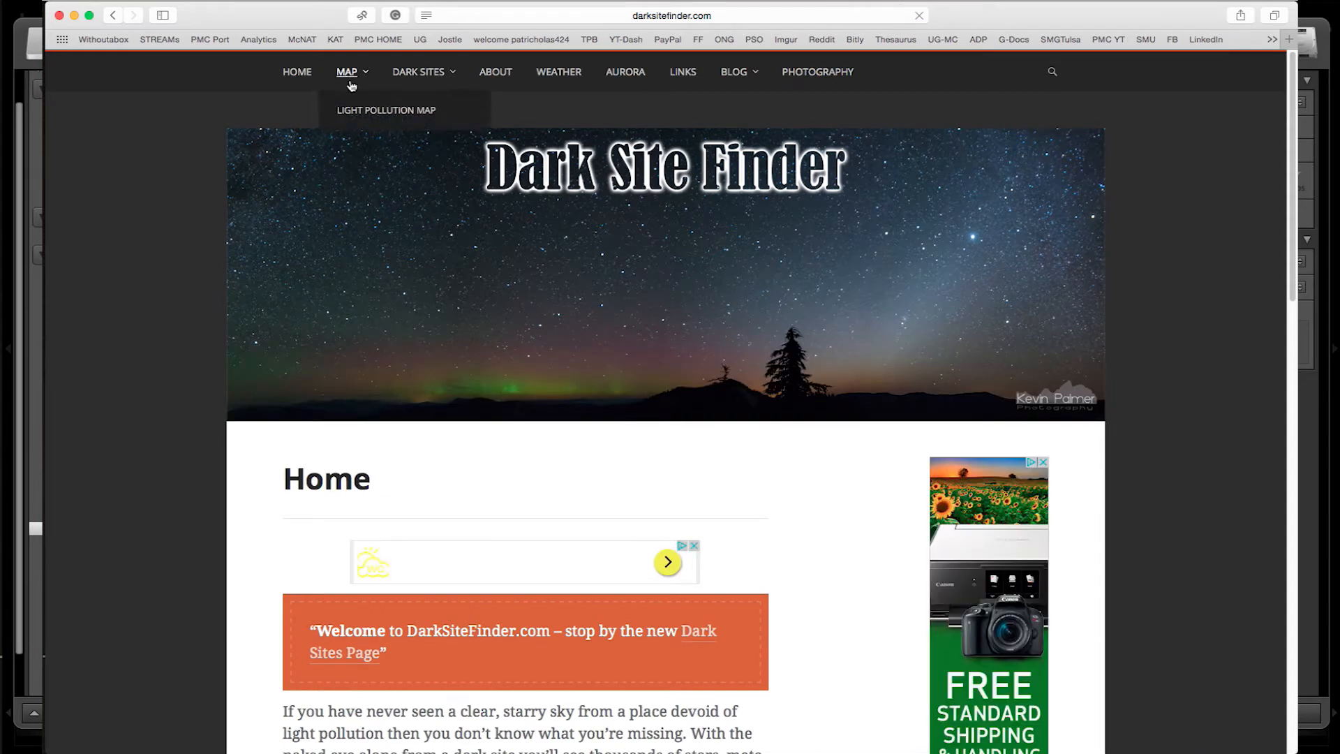
{"action": "left_click", "coordinate": [361, 114]}
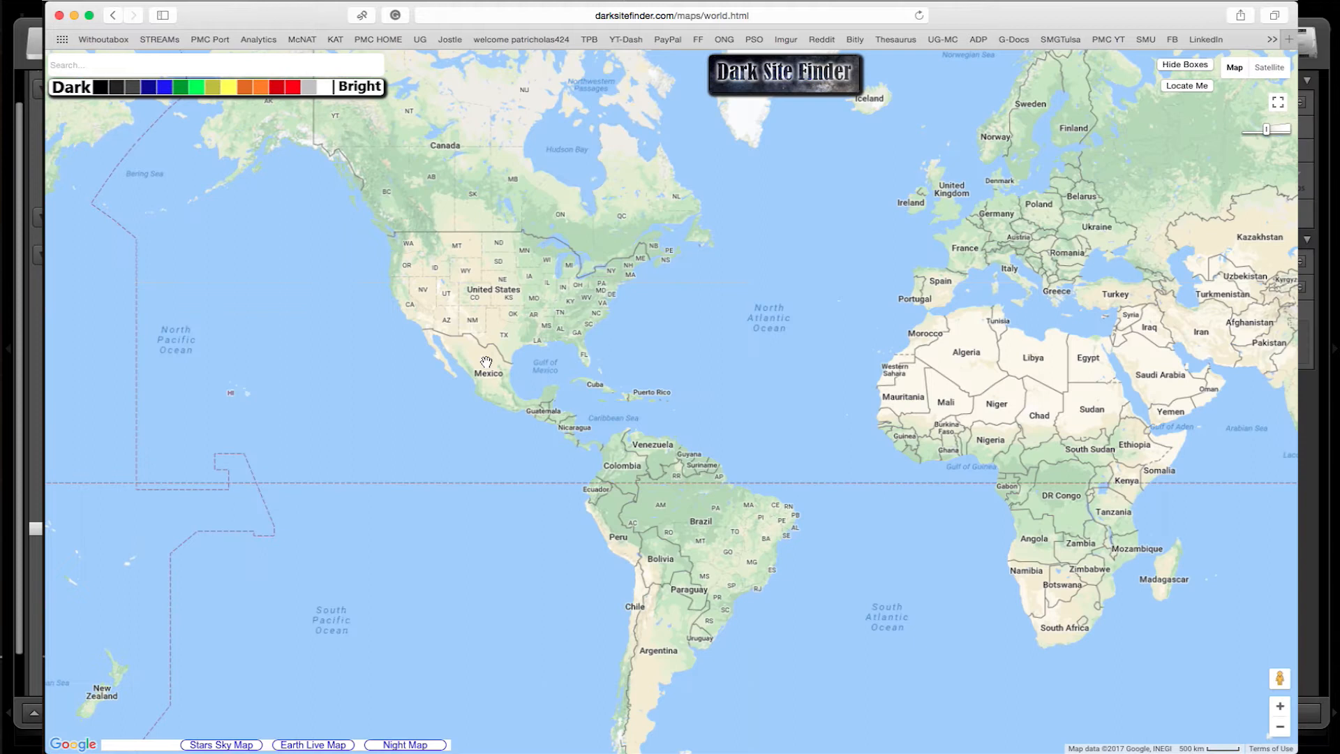
{"action": "double_click", "coordinate": [487, 362]}
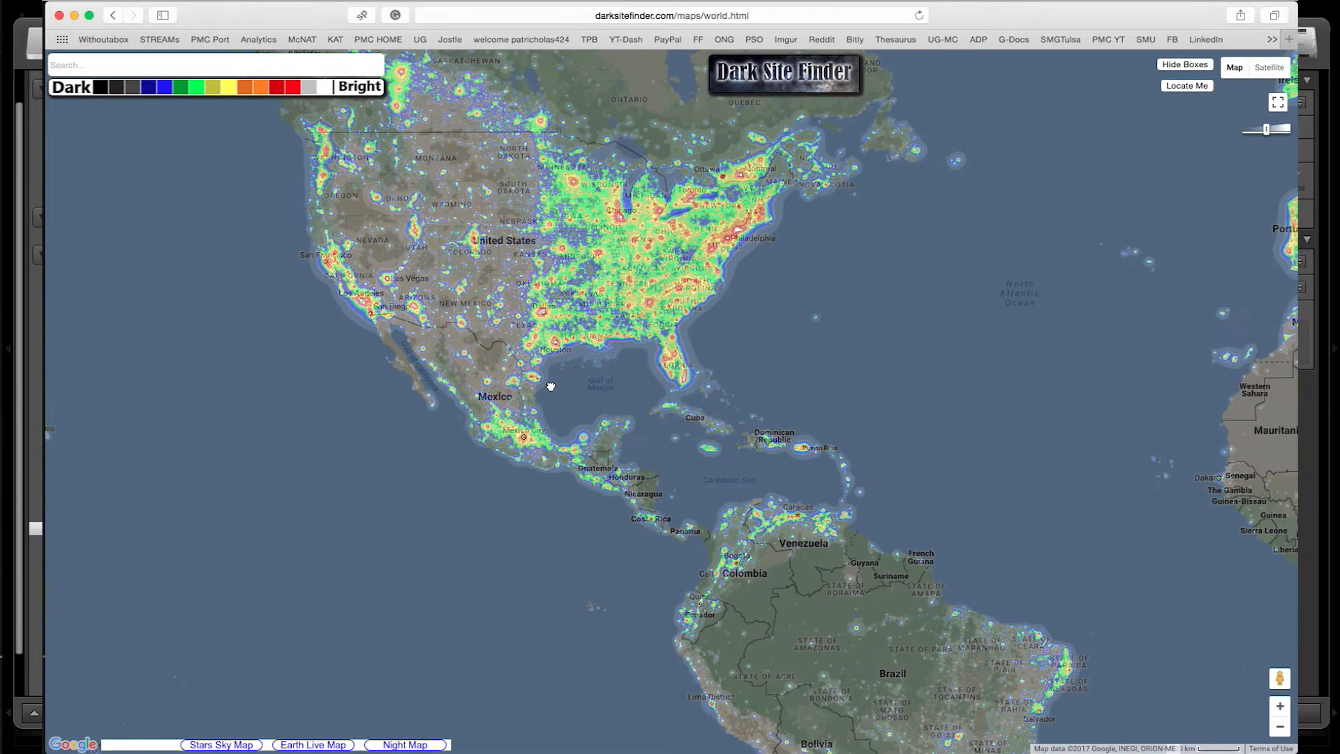
{"action": "scroll", "coordinate": [555, 372], "scroll_direction": "up", "scroll_amount": 5}
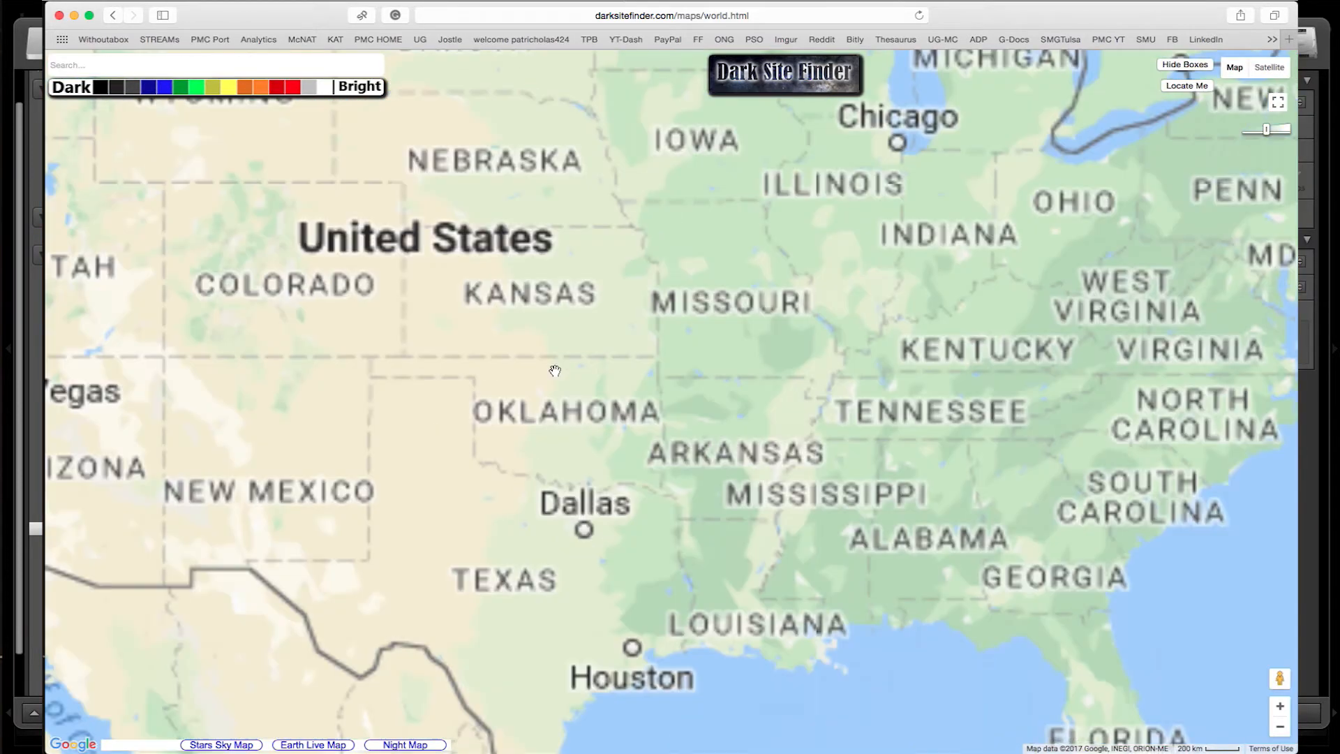
{"action": "left_click_drag", "start_coordinate": [661, 523], "coordinate": [681, 419]}
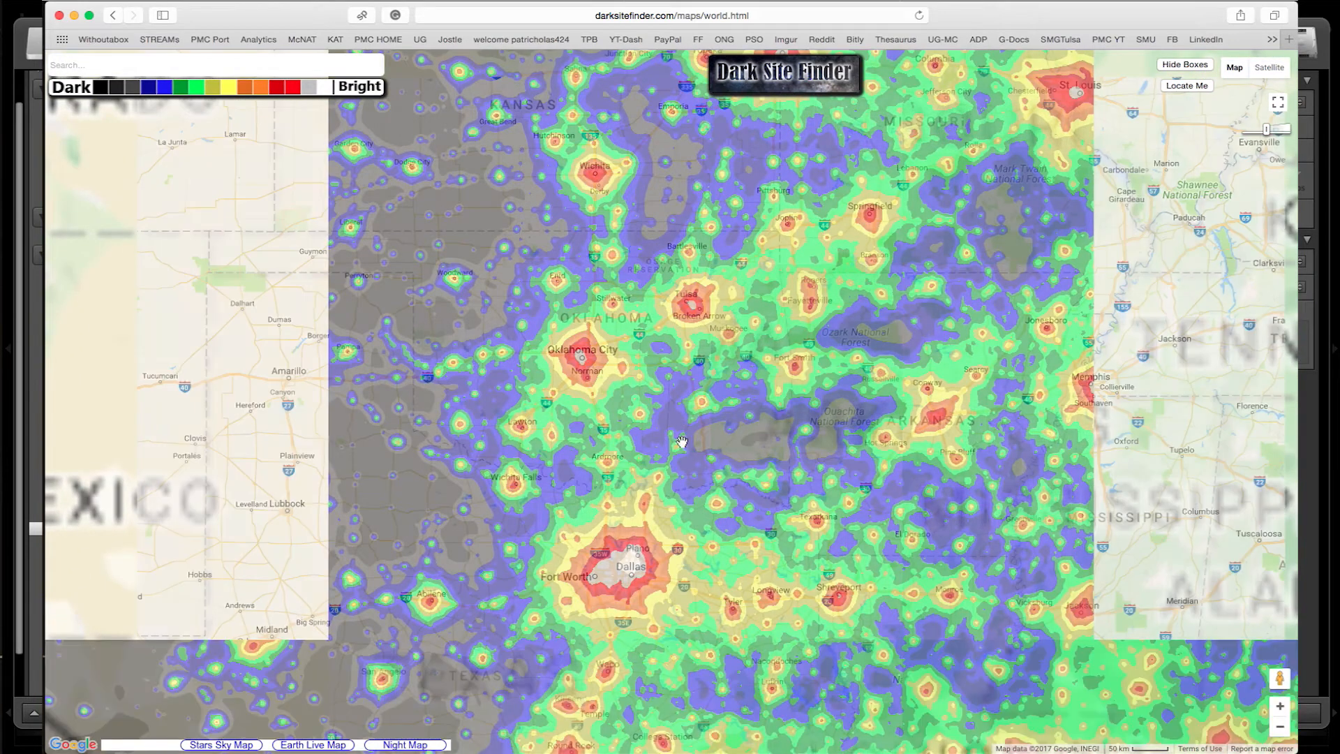
{"action": "left_click_drag", "start_coordinate": [644, 441], "coordinate": [781, 504]}
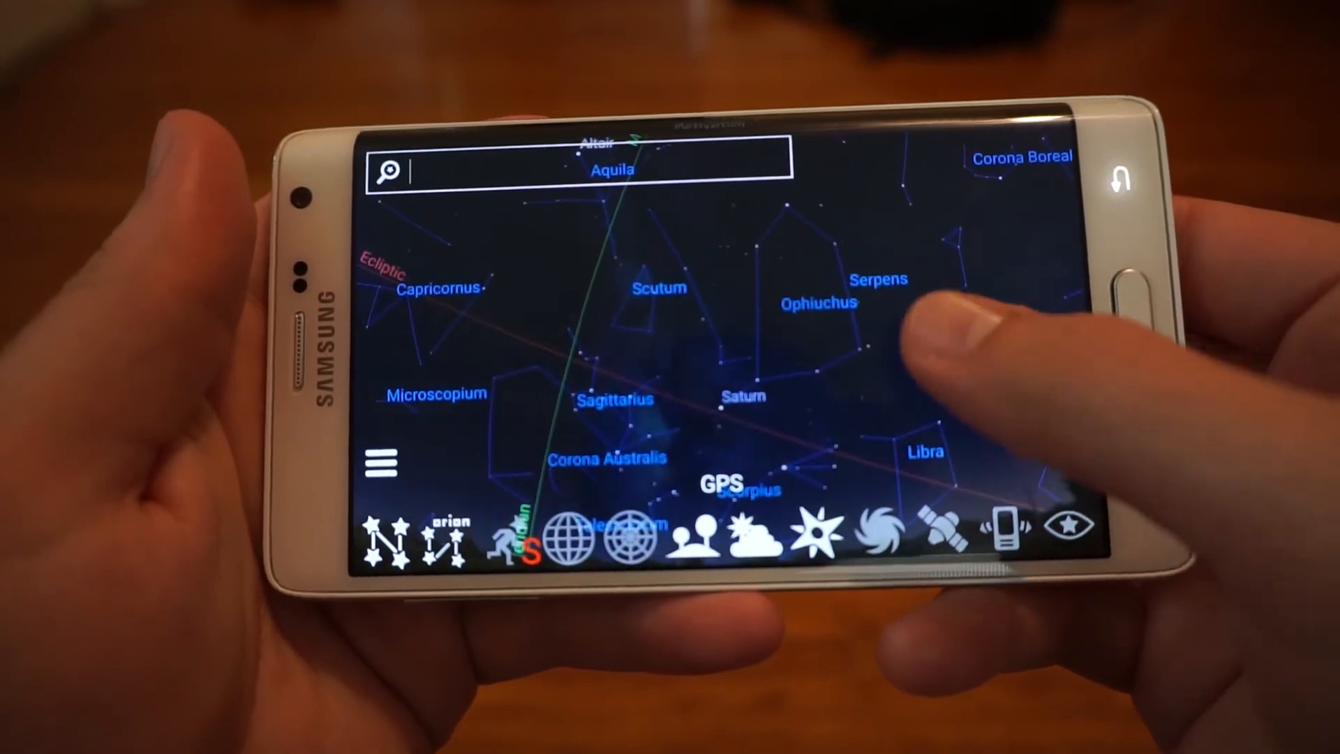
{"action": "left_click_drag", "start_coordinate": [687, 724], "coordinate": [350, 653]}
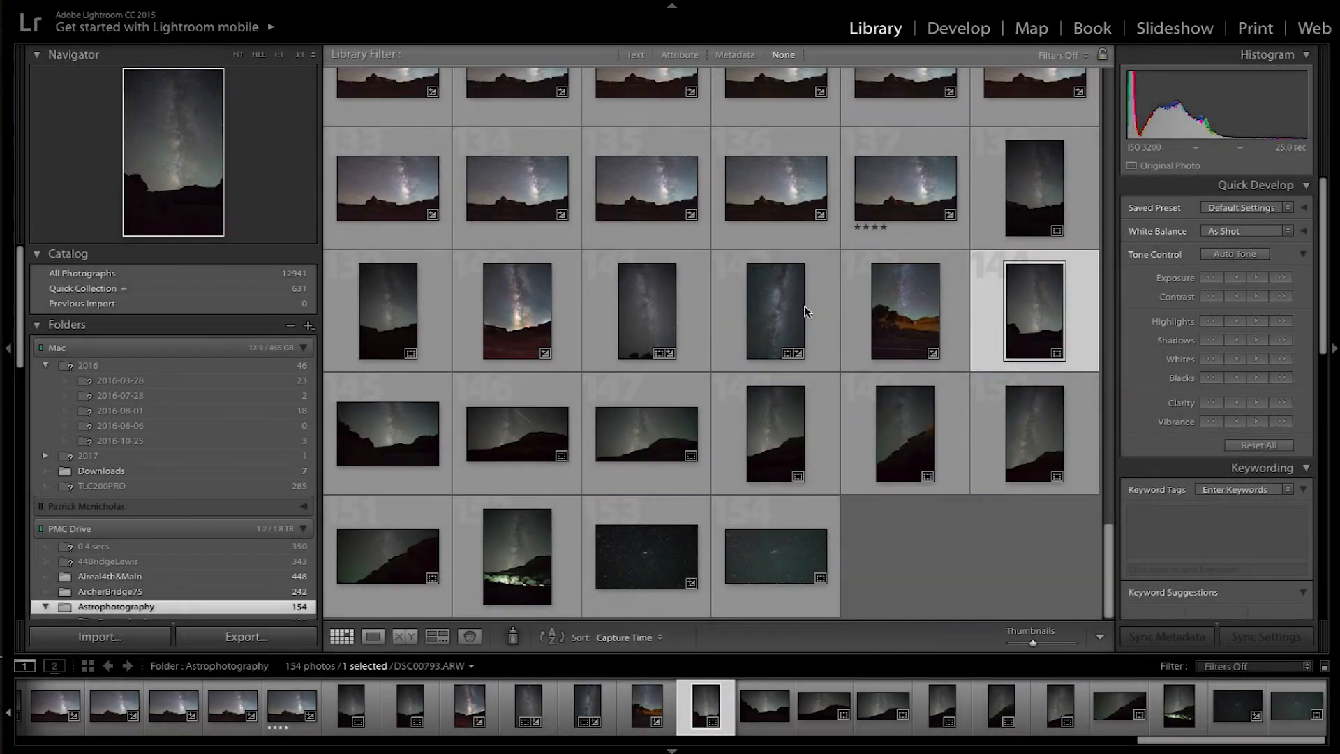
In Lightroom, view DSC09433.ARW enlarged from the Astrophotography folder and compare it with the preceding shot, DSC09431.ARW.
{"action": "scroll", "coordinate": [810, 293], "scroll_direction": "up", "scroll_amount": 10}
{"action": "scroll", "coordinate": [771, 229], "scroll_direction": "up", "scroll_amount": 6}
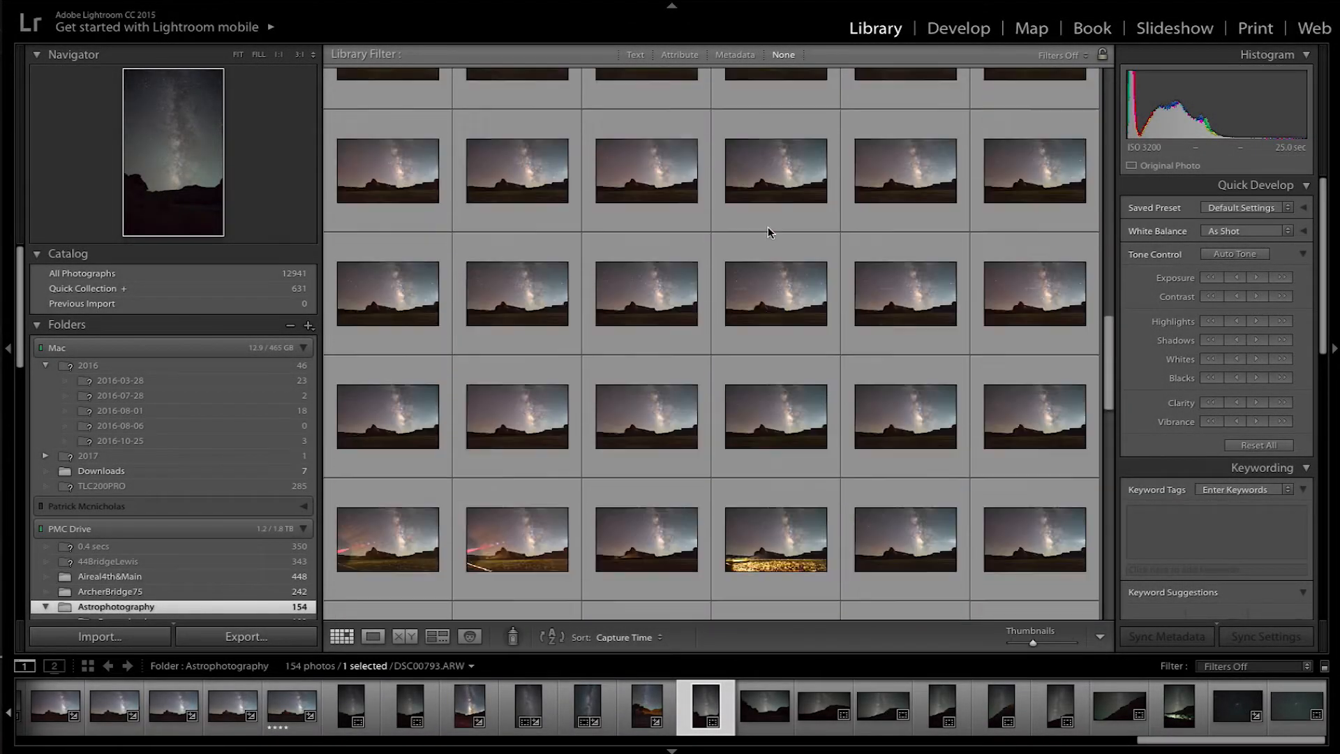
{"action": "scroll", "coordinate": [907, 287], "scroll_direction": "up", "scroll_amount": 4}
{"action": "scroll", "coordinate": [886, 287], "scroll_direction": "up", "scroll_amount": 3}
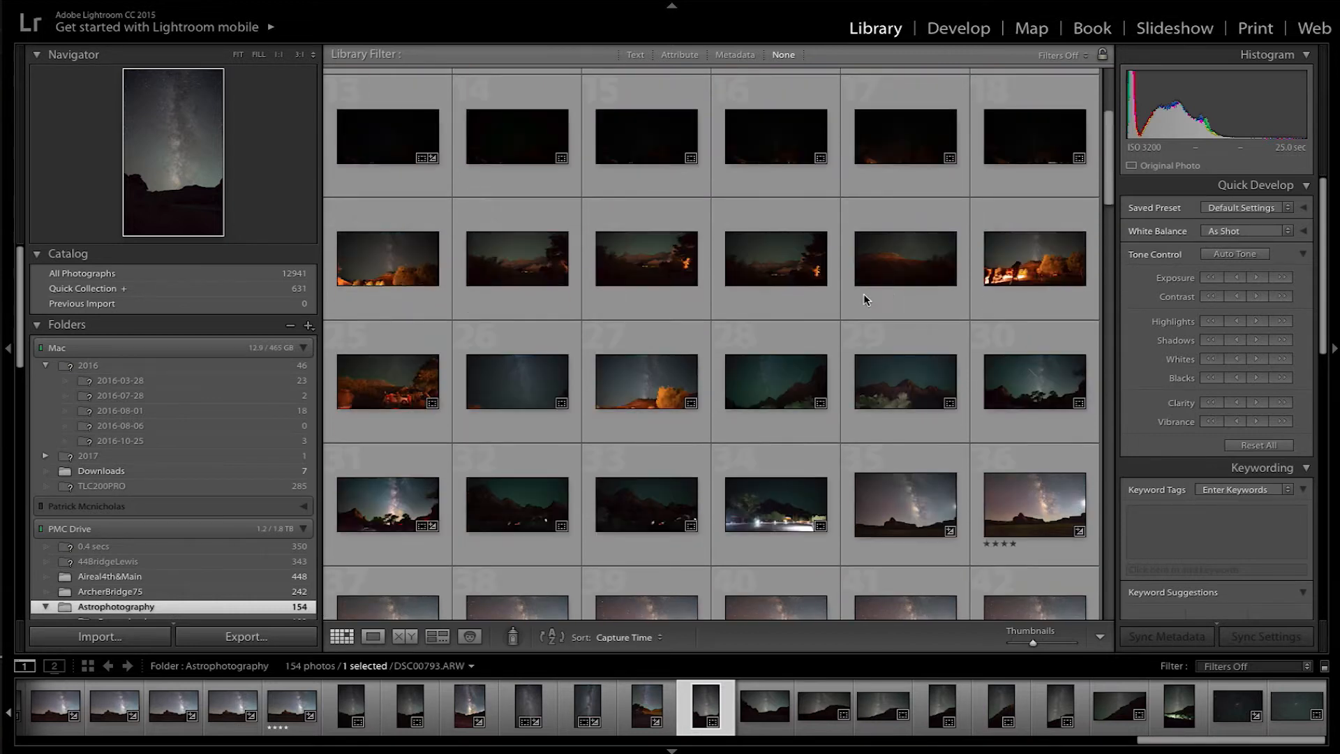
{"action": "scroll", "coordinate": [566, 291], "scroll_direction": "up", "scroll_amount": 3}
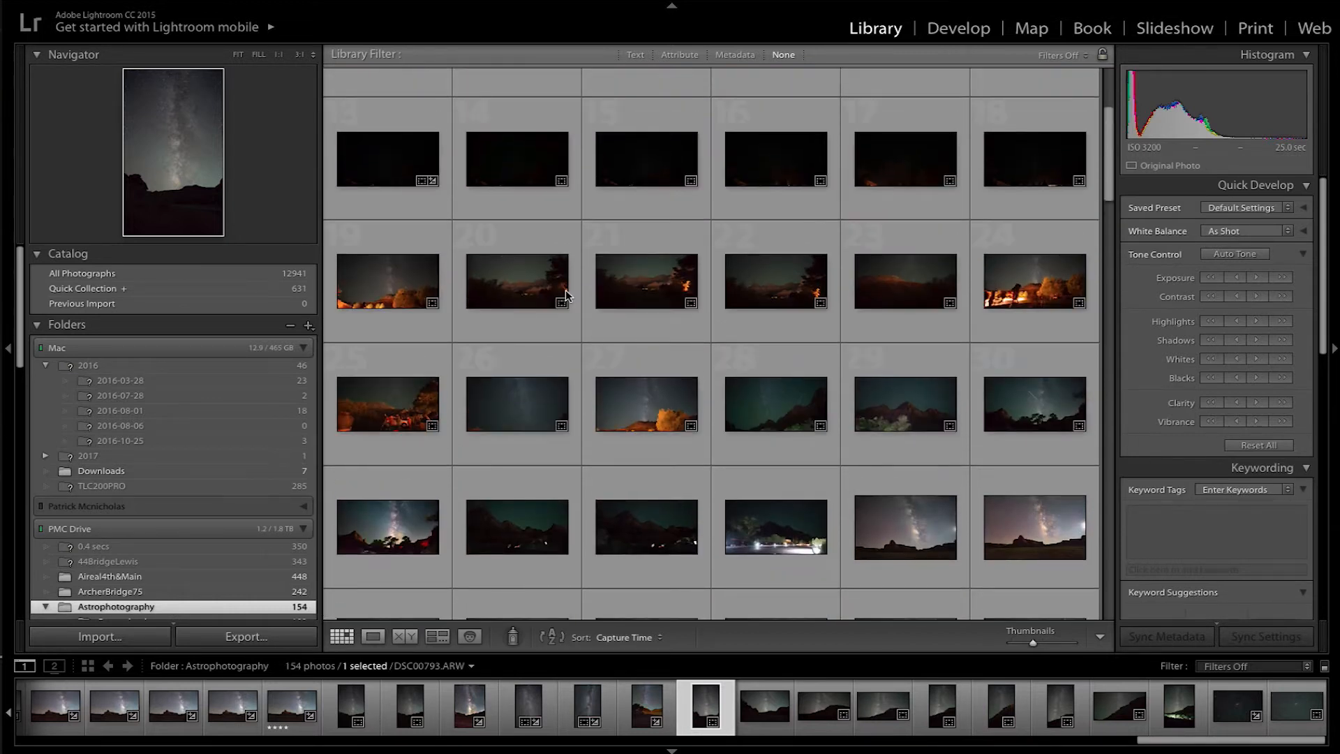
{"action": "double_click", "coordinate": [525, 256]}
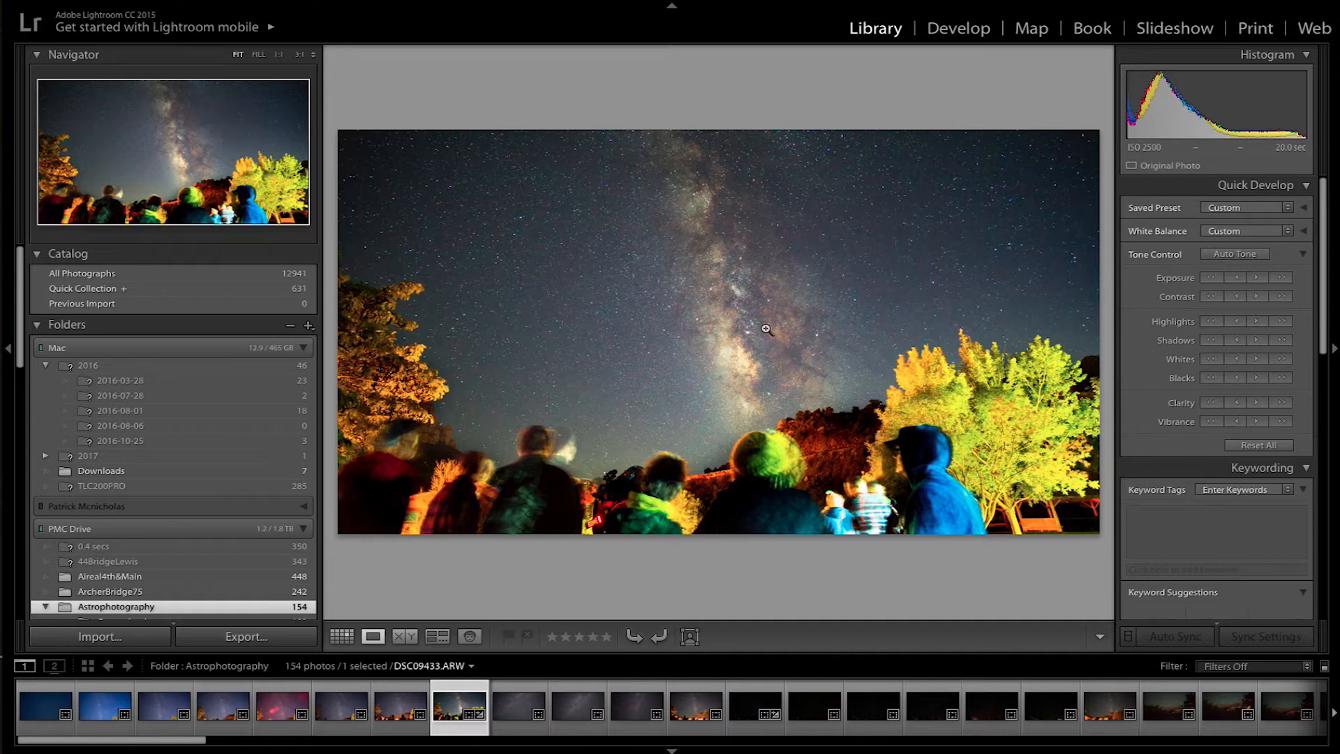
{"action": "key", "text": "Left"}
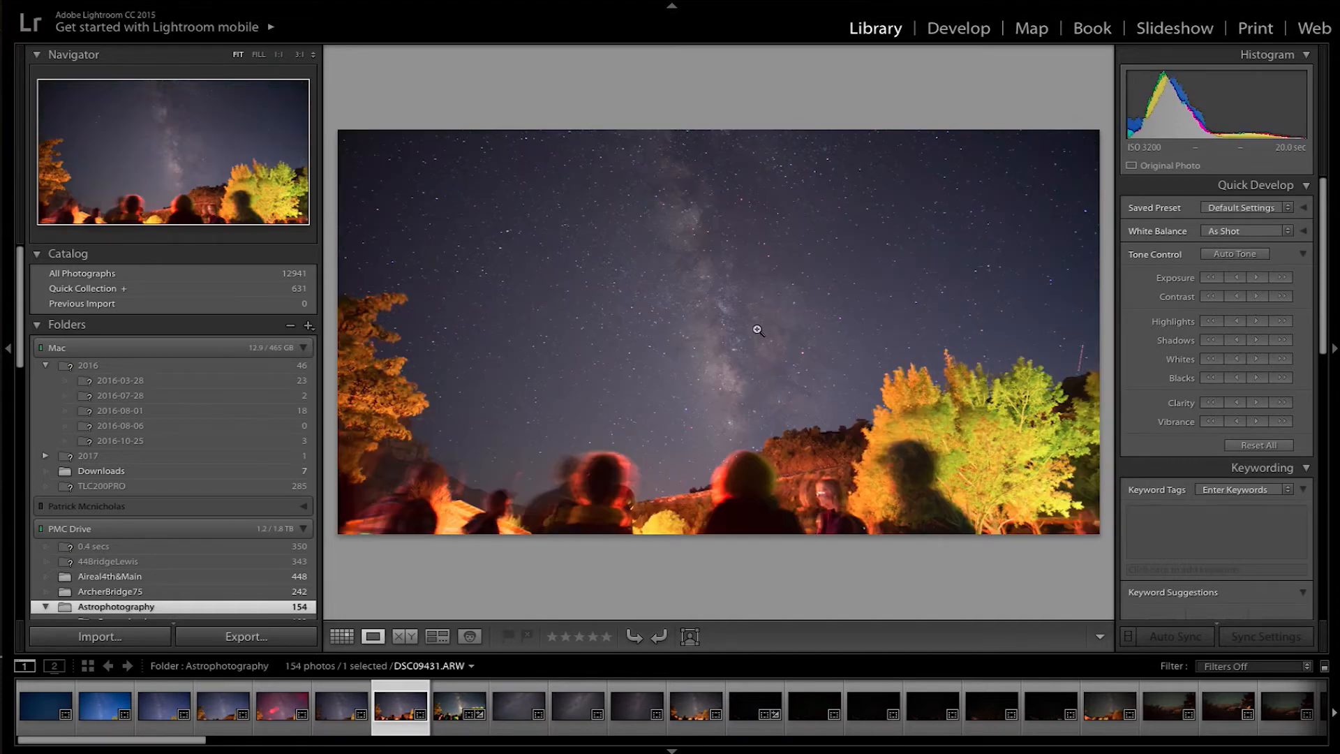
{"action": "key", "text": "Right"}
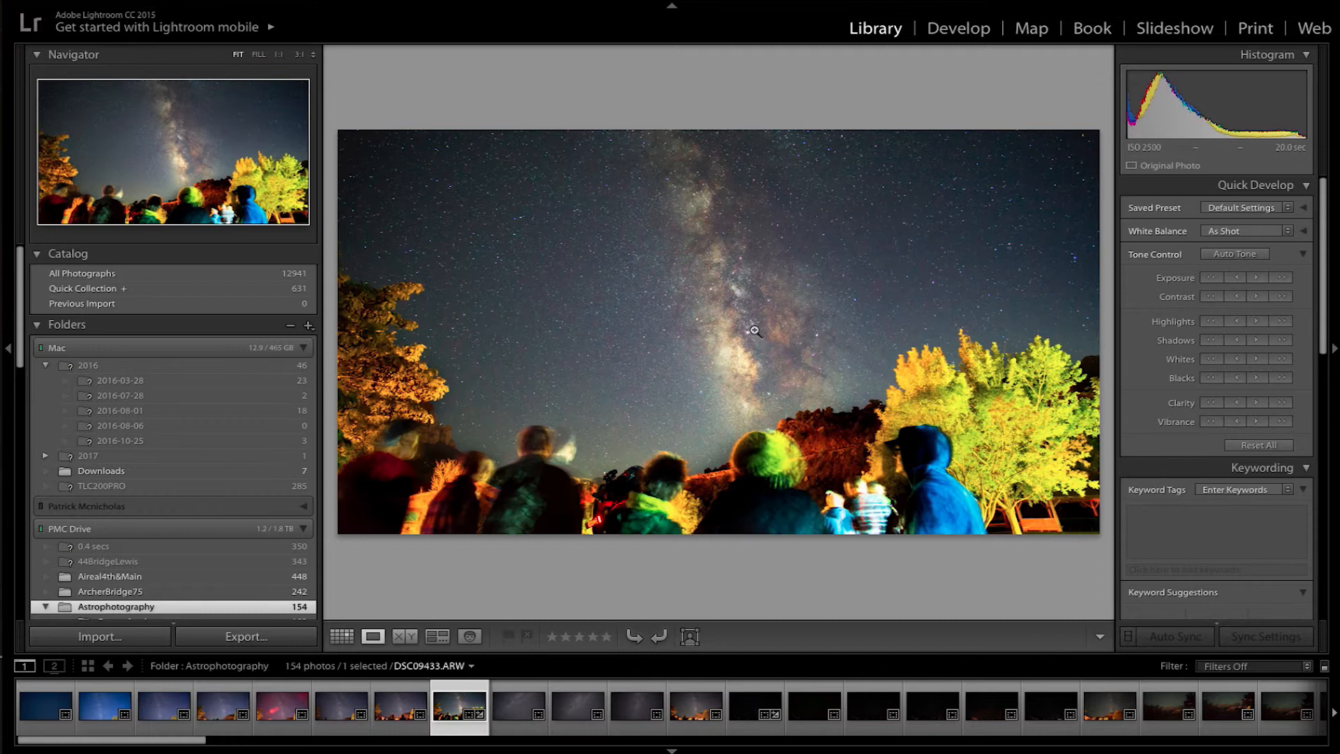
Compare the before and after versions of DSC09433.ARW in the Develop module, using side-by-side and split views.
{"action": "key", "text": "d"}
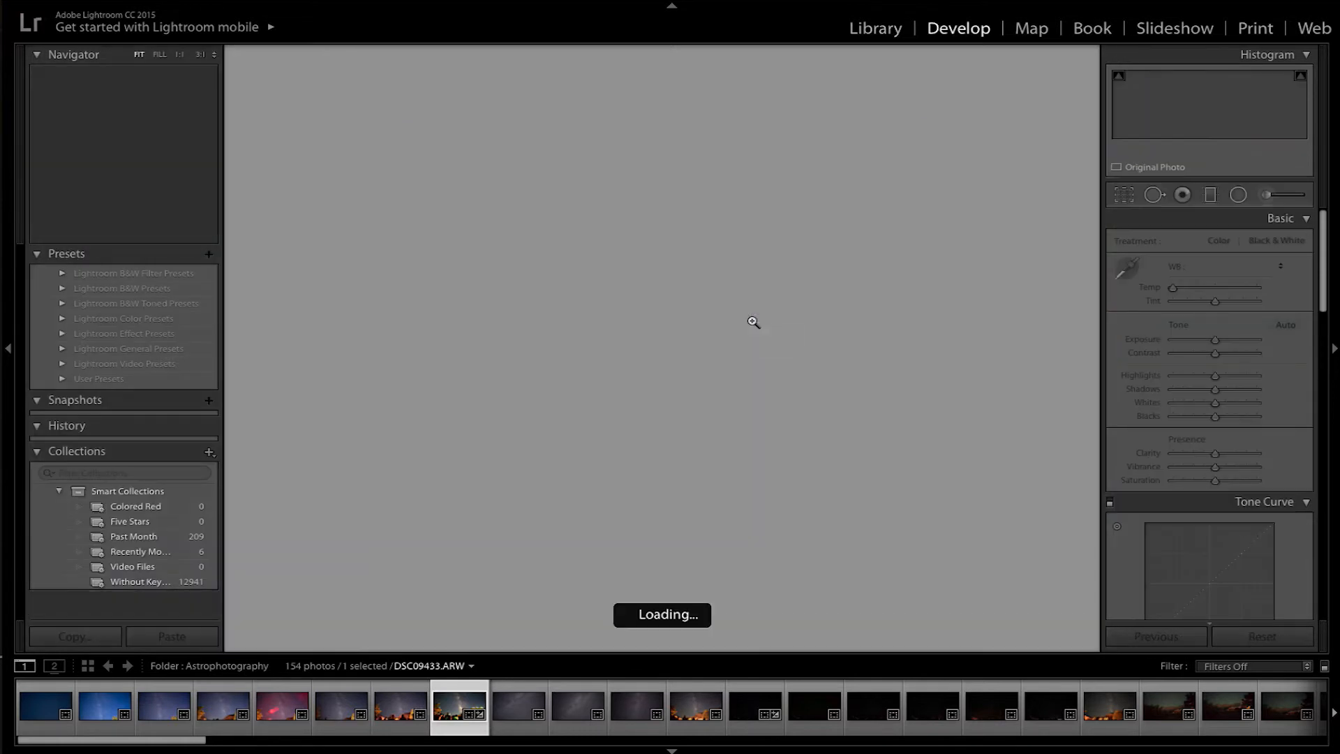
{"action": "key", "text": "y"}
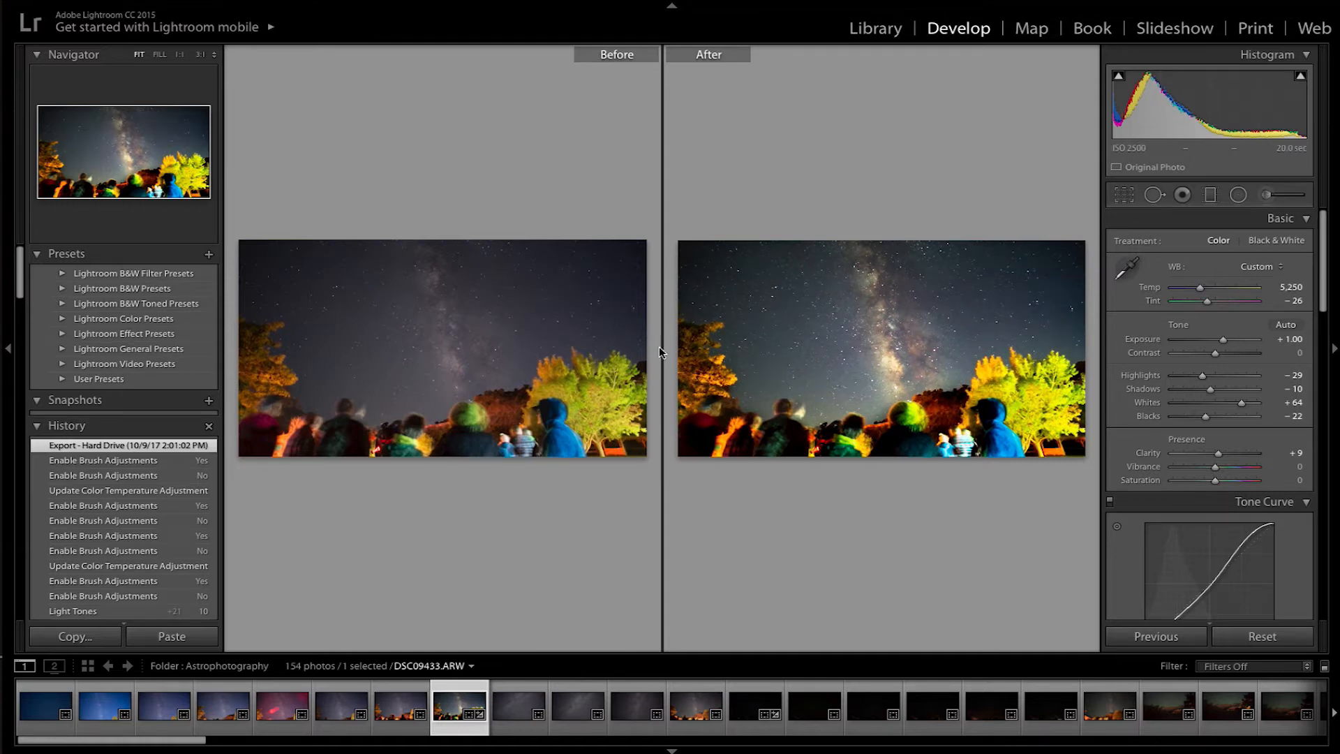
{"action": "key", "text": "shift+y"}
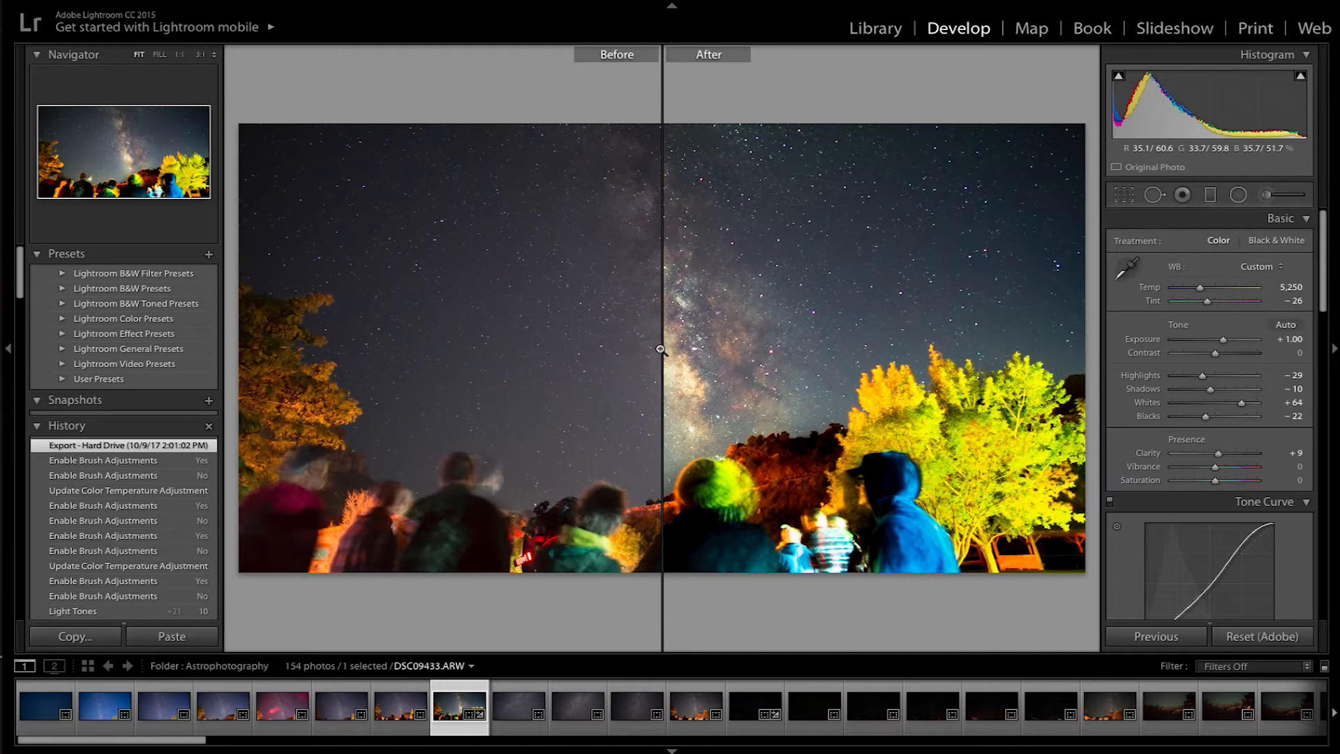
{"action": "key", "text": "y"}
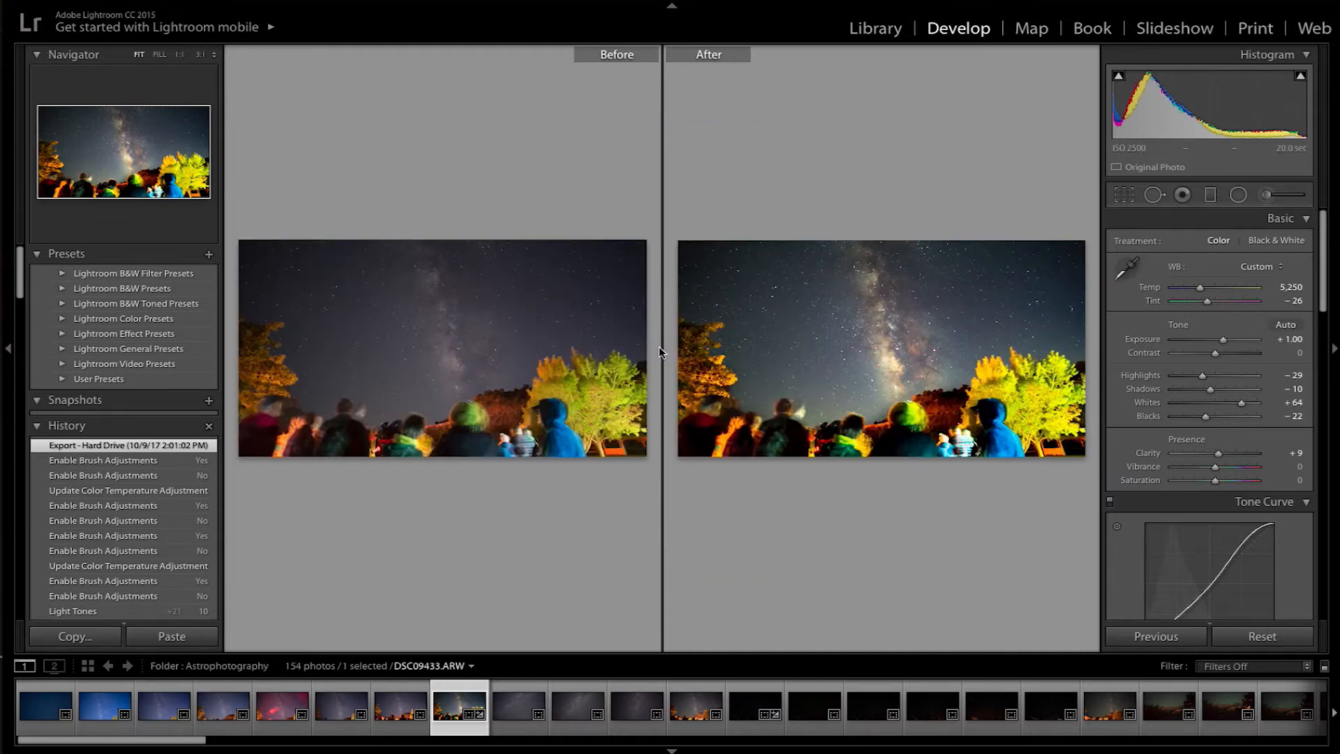
{"action": "key", "text": "y"}
Return to the photo grid and open the edited Milky Way portrait DSC00789.ARW in the Develop module.
{"action": "key", "text": "g"}
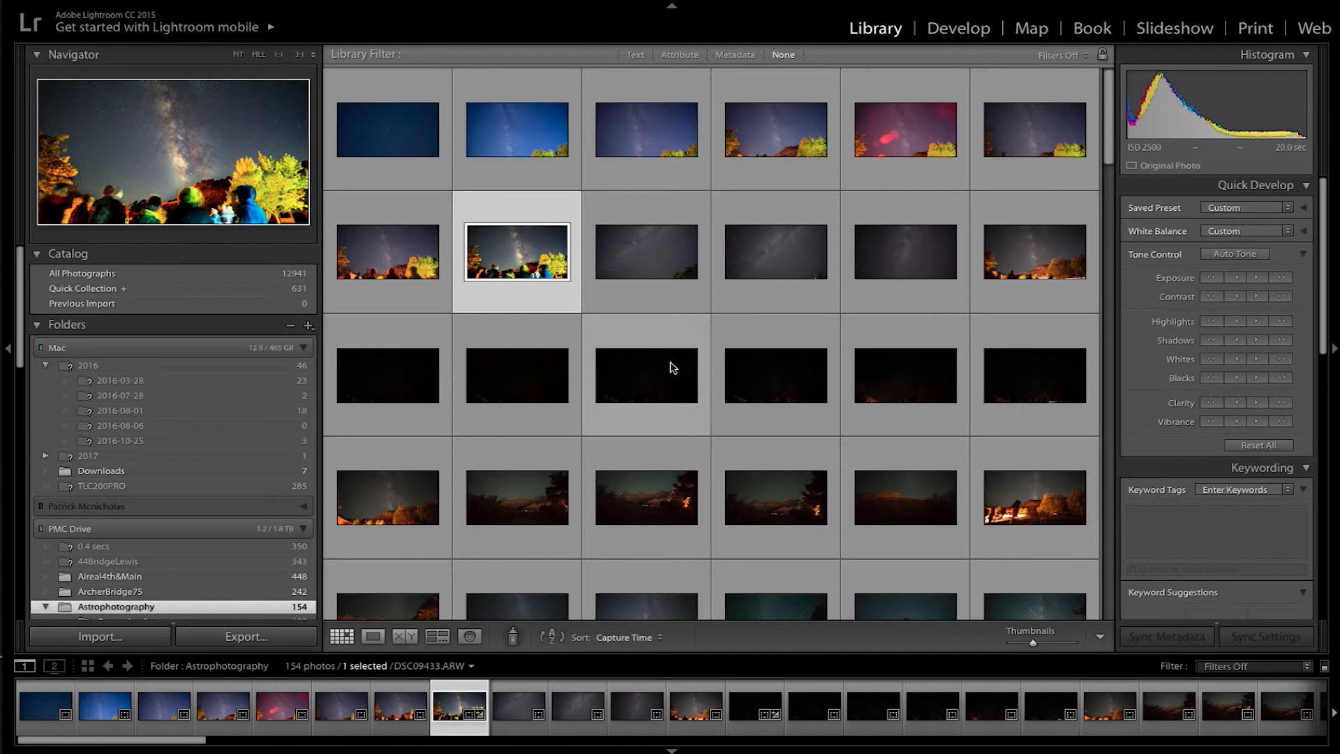
{"action": "scroll", "coordinate": [672, 360], "scroll_direction": "down", "scroll_amount": 3}
{"action": "scroll", "coordinate": [673, 352], "scroll_direction": "down", "scroll_amount": 10}
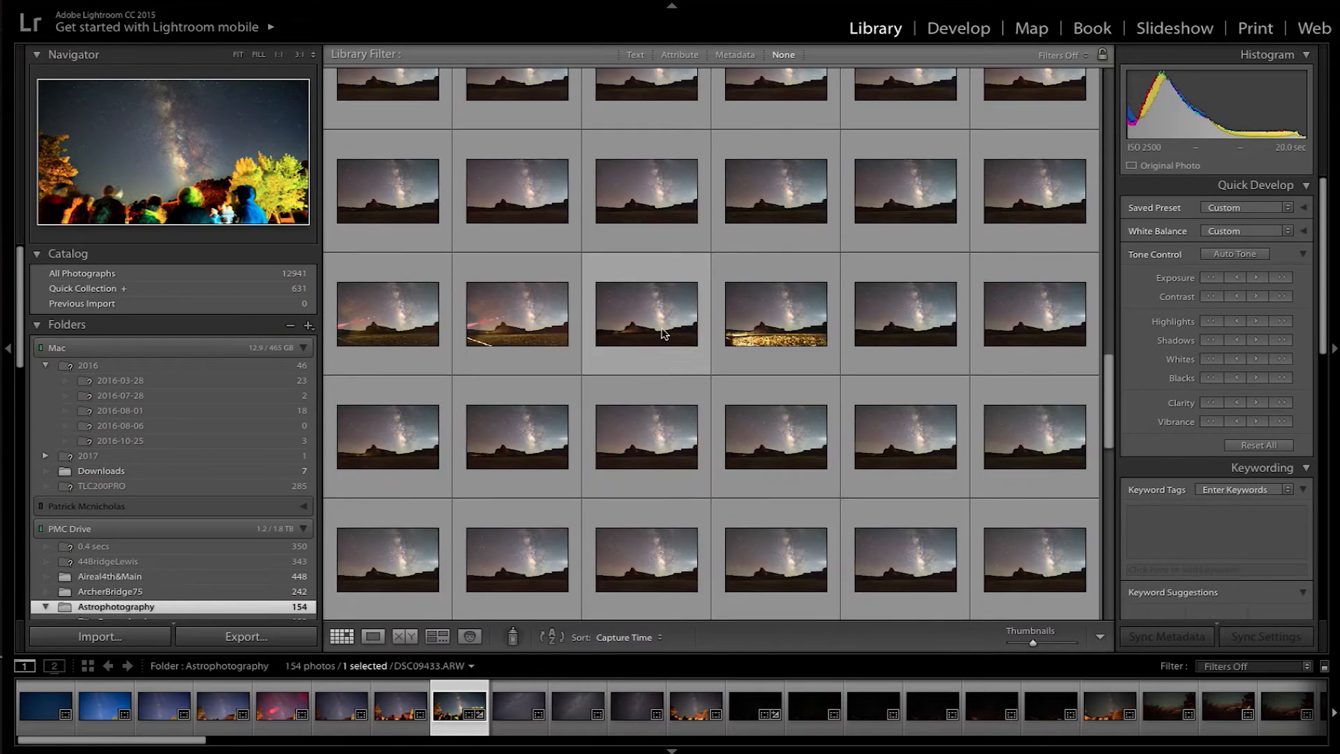
{"action": "scroll", "coordinate": [659, 329], "scroll_direction": "down", "scroll_amount": 1}
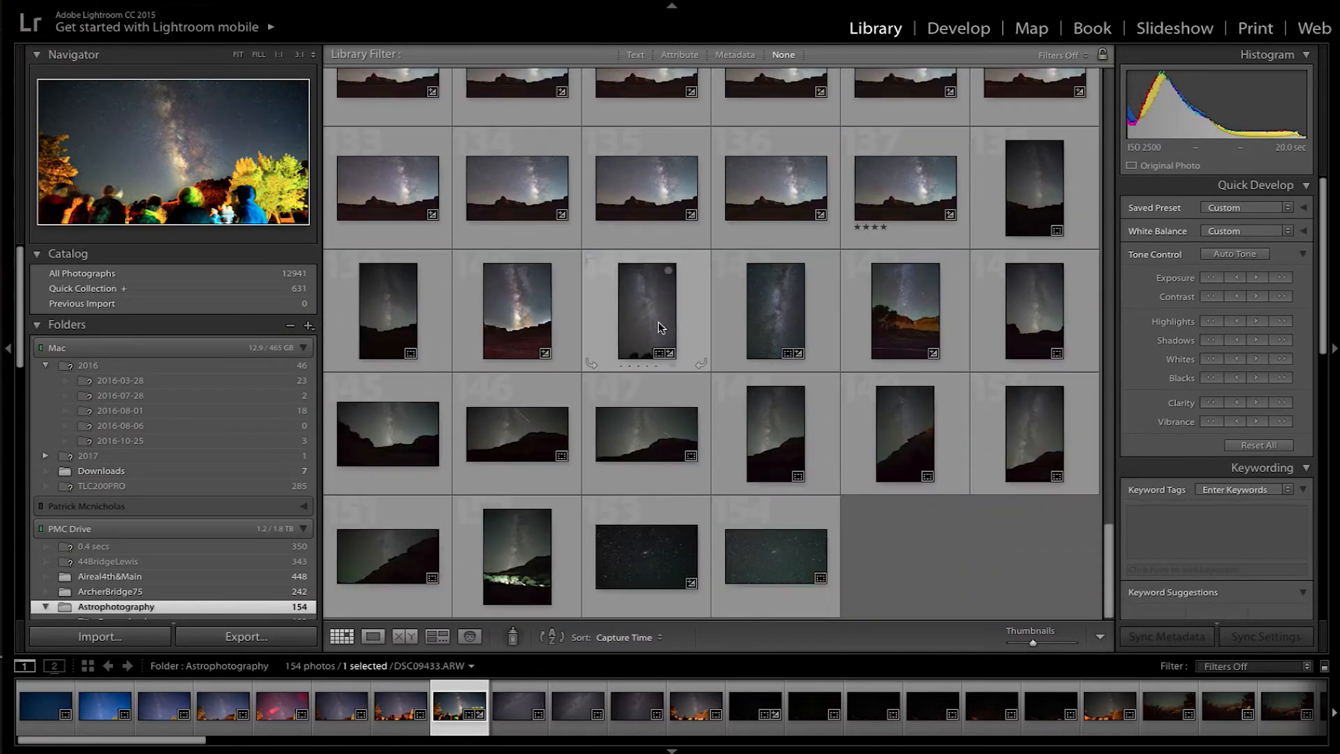
{"action": "double_click", "coordinate": [535, 318]}
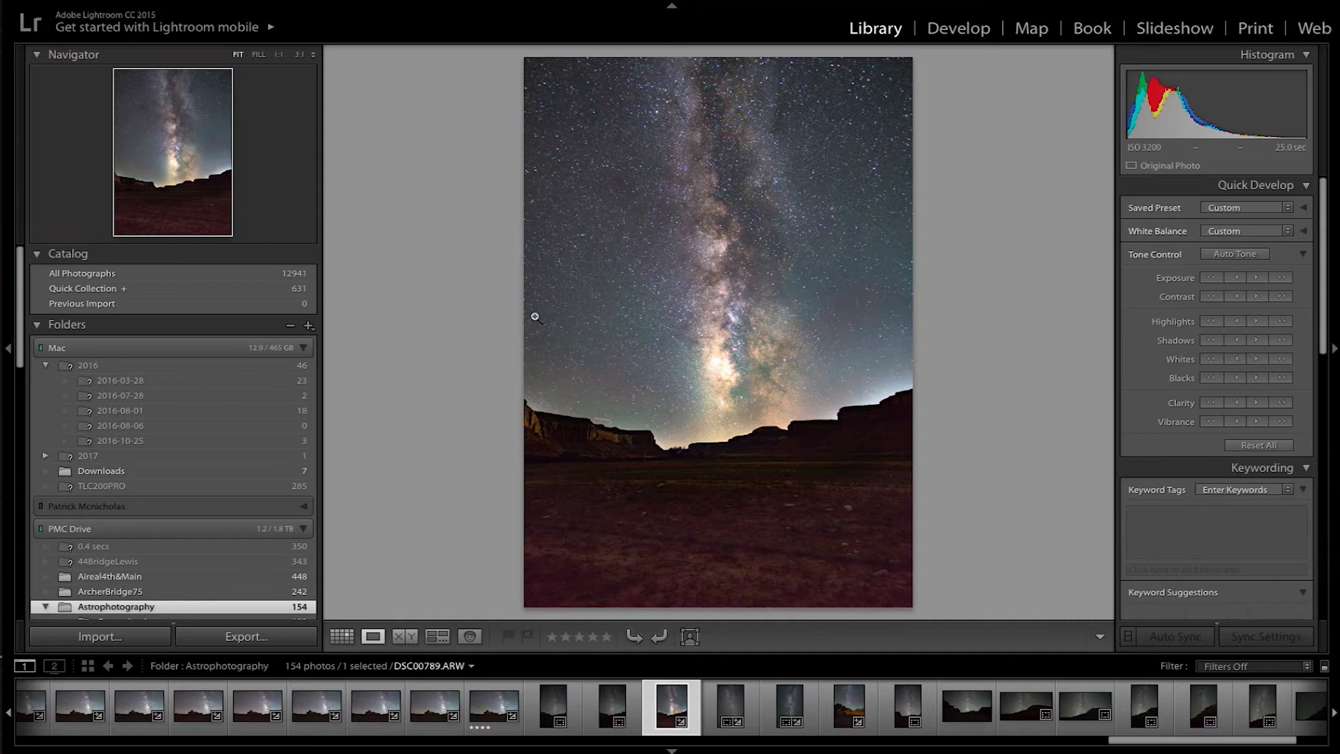
{"action": "key", "text": "d"}
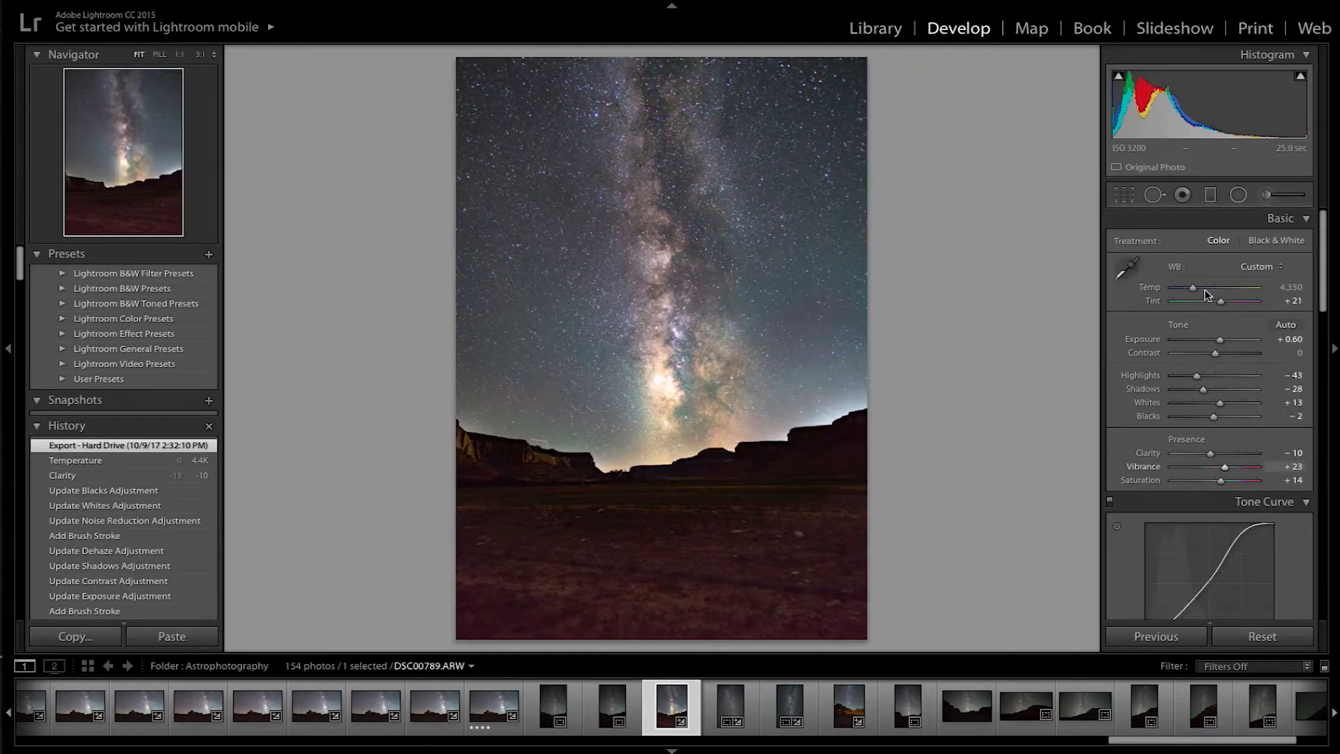
Examine the Basic and Tone Curve settings and the four Adjustment Brush pins on DSC00789.ARW.
{"action": "scroll", "coordinate": [1222, 398], "scroll_direction": "down", "scroll_amount": 4}
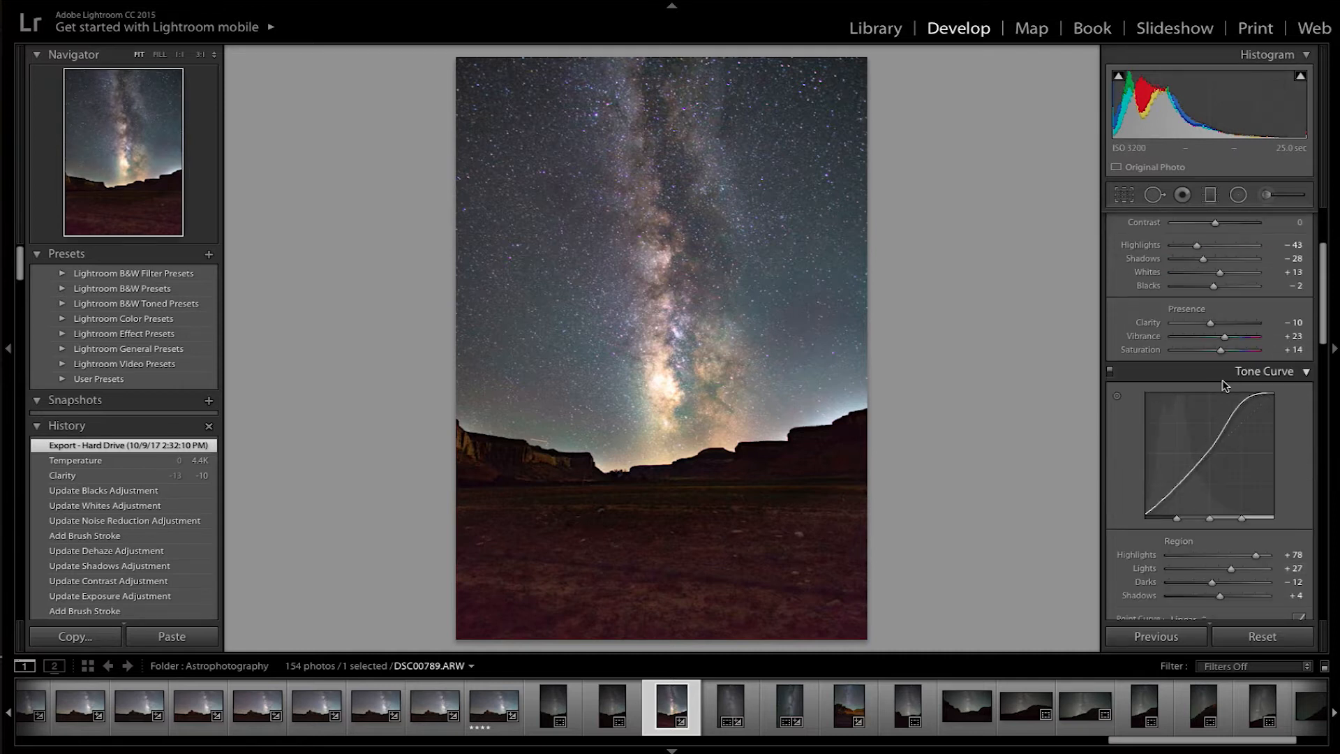
{"action": "scroll", "coordinate": [1226, 385], "scroll_direction": "up", "scroll_amount": 3}
{"action": "scroll", "coordinate": [1226, 386], "scroll_direction": "up", "scroll_amount": 1}
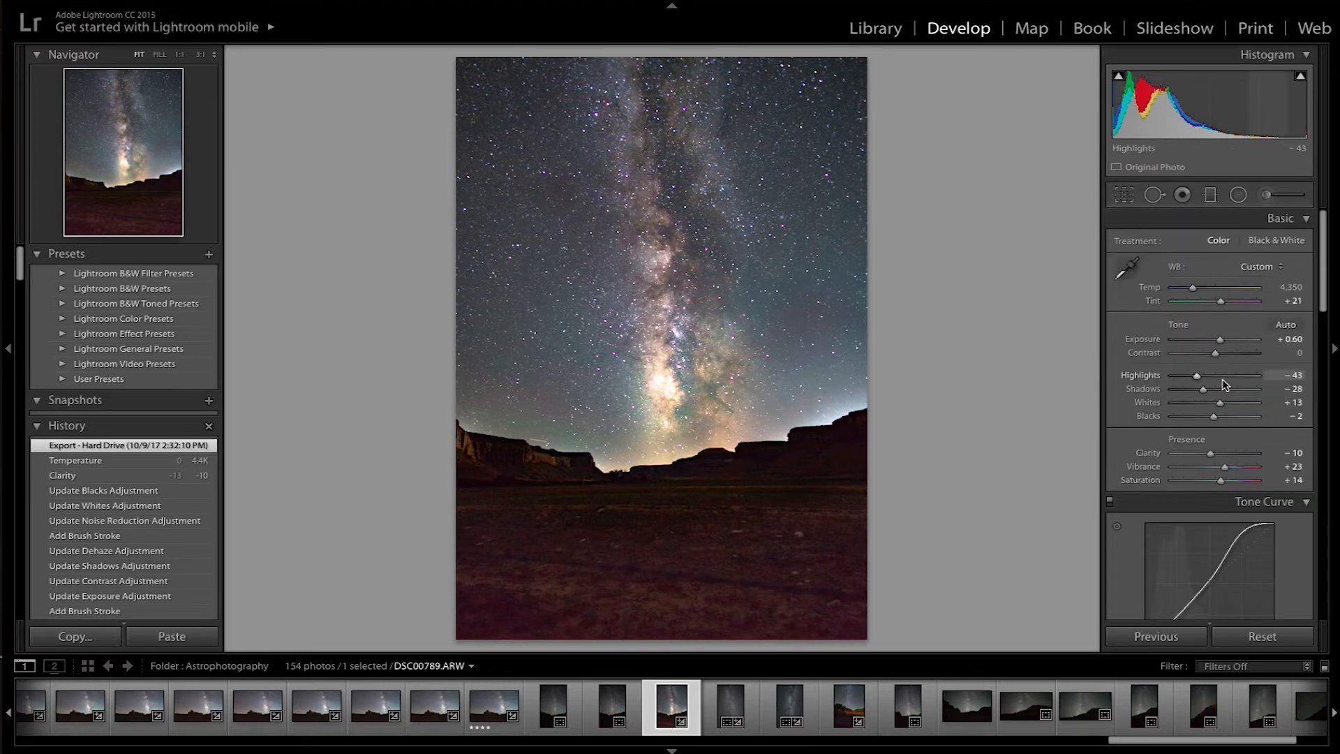
{"action": "left_click", "coordinate": [1265, 195]}
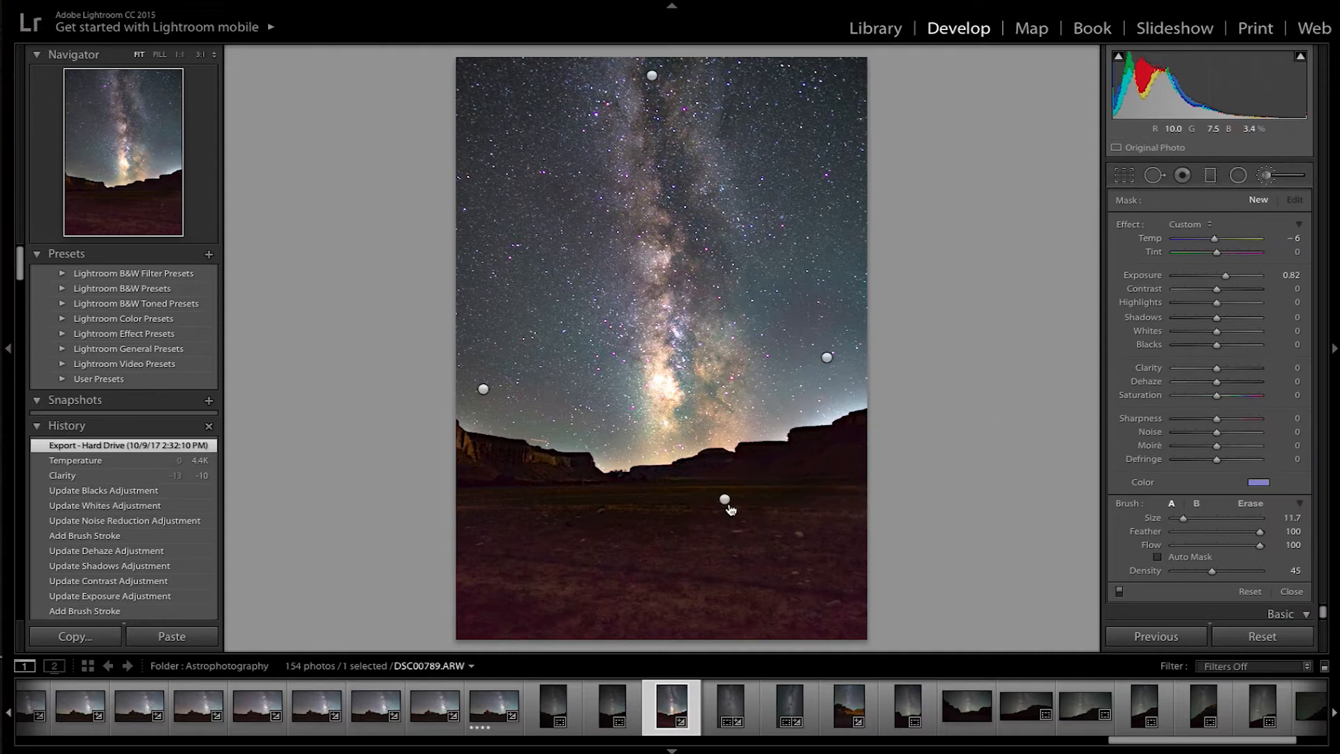
{"action": "mouse_move", "coordinate": [726, 502]}
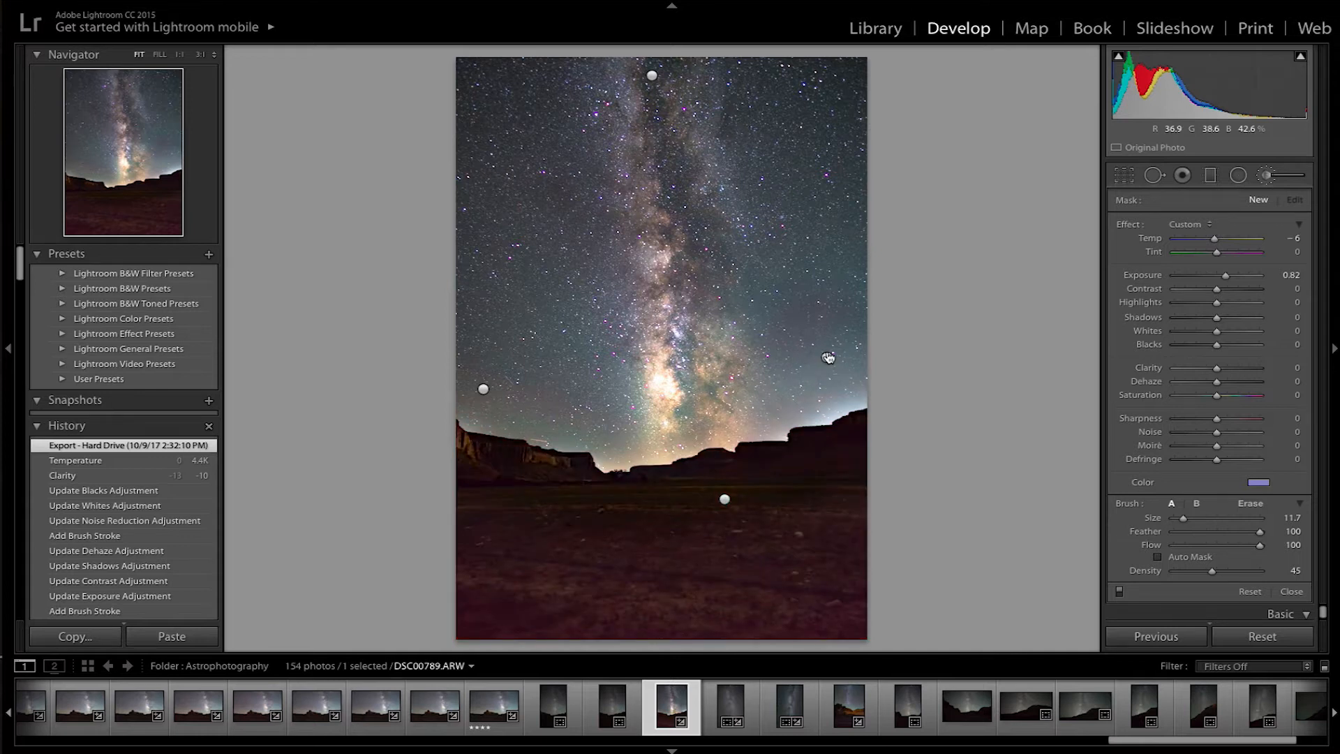
{"action": "mouse_move", "coordinate": [828, 360]}
{"action": "mouse_move", "coordinate": [486, 395]}
{"action": "mouse_move", "coordinate": [656, 81]}
Return to the photo grid and open the unedited photo DSC00793.ARW in the Develop module.
{"action": "key", "text": "g"}
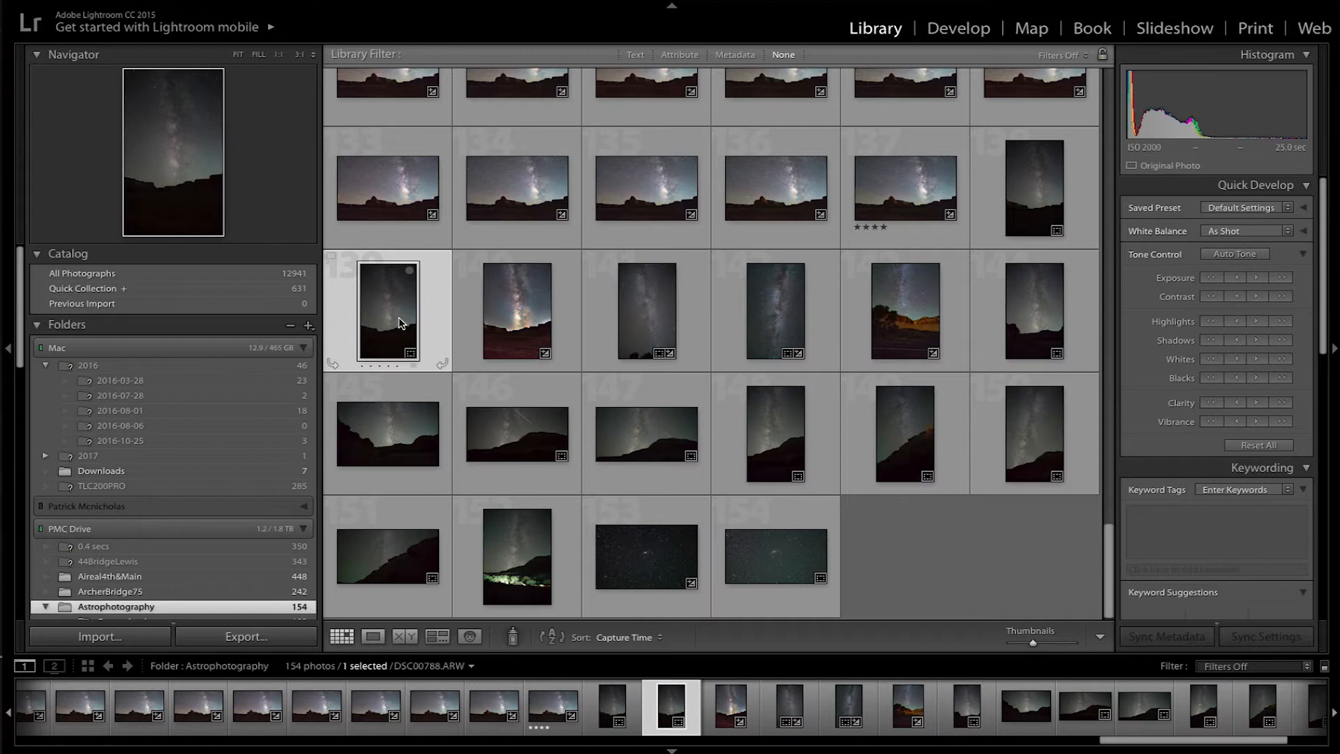
{"action": "left_click", "coordinate": [1032, 312]}
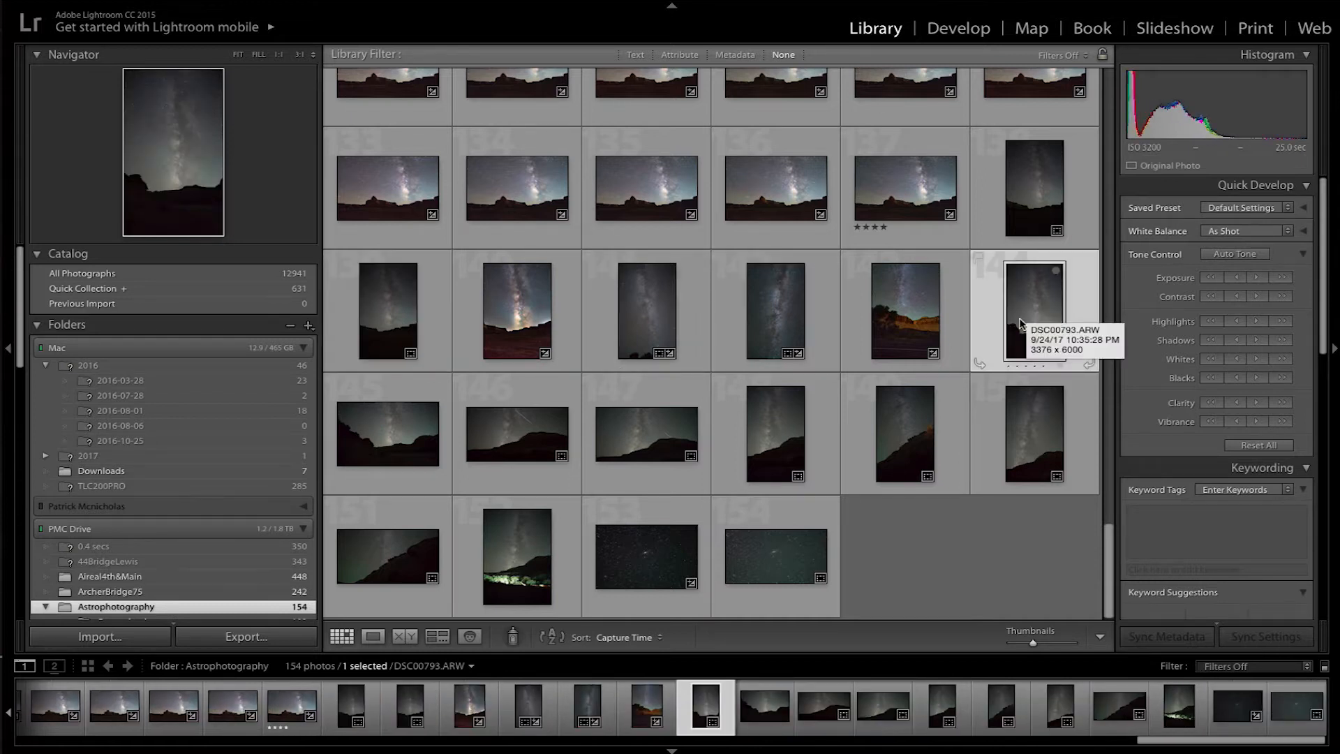
{"action": "key", "text": "d"}
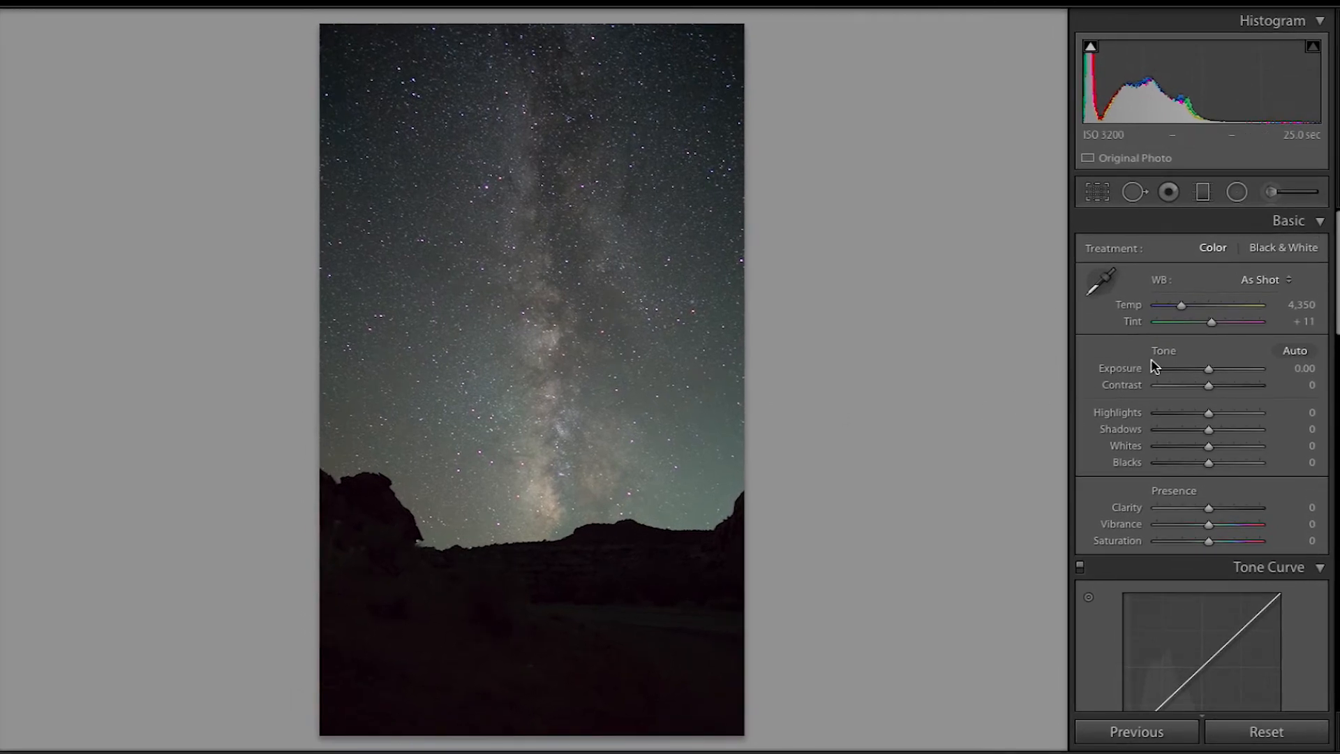
Set the exposure of the Milky Way photo to +0.60.
{"action": "left_click", "coordinate": [1306, 382]}
{"action": "left_click", "coordinate": [1306, 373]}
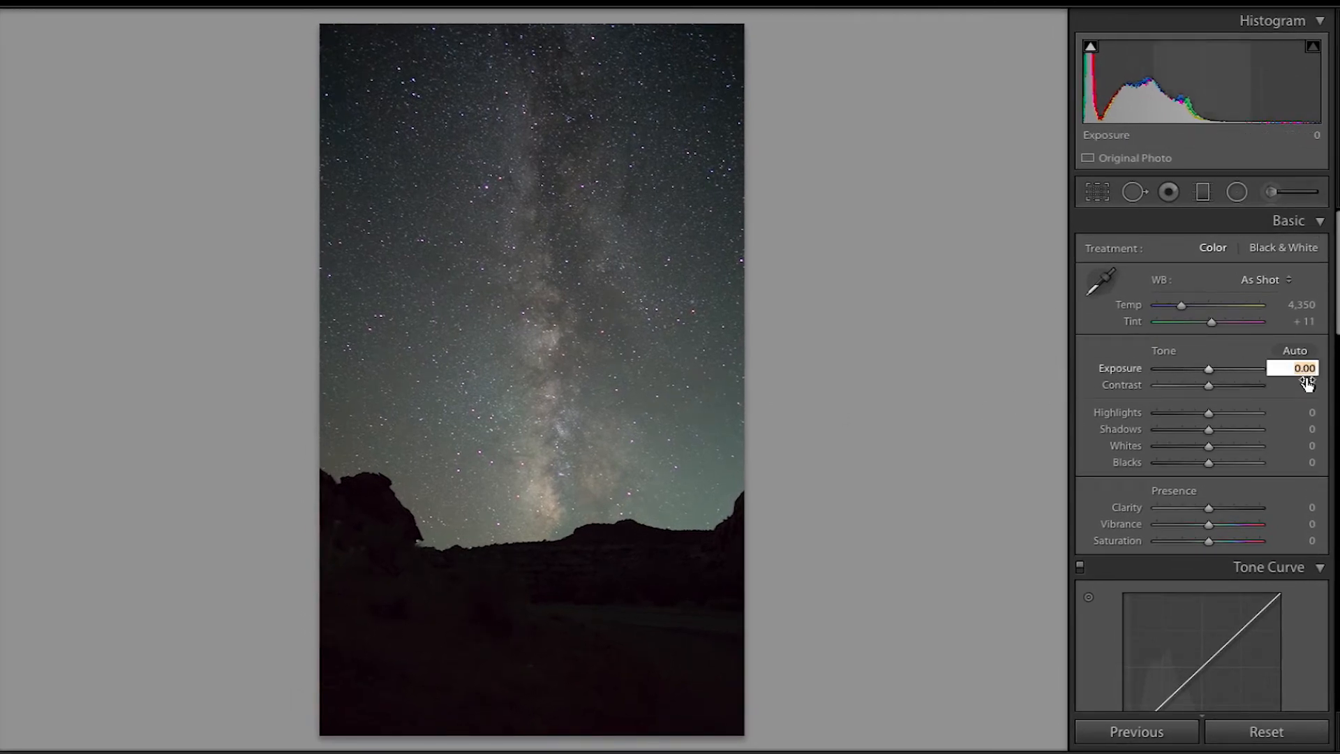
{"action": "key", "text": "Up"}
{"action": "key", "text": "Up"}
{"action": "key", "text": "Up"}
{"action": "key", "text": "Up"}
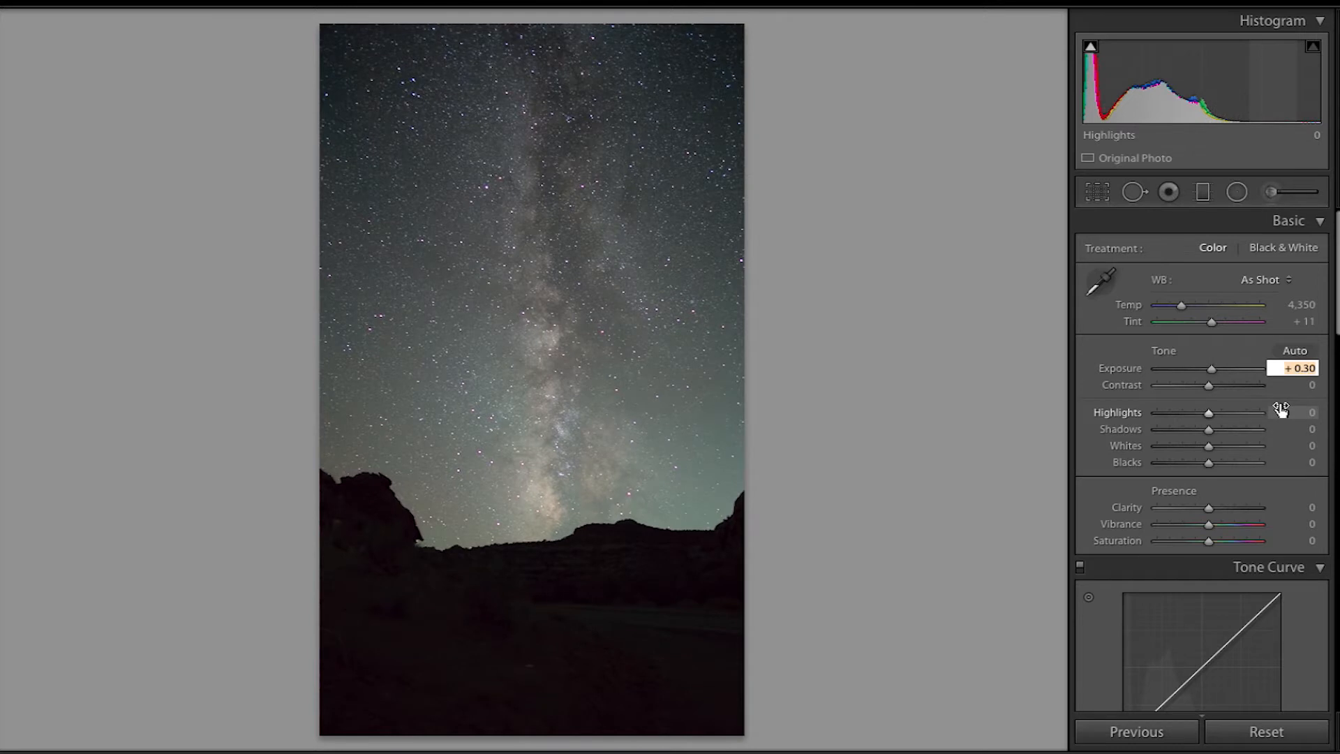
{"action": "key", "text": "Up"}
{"action": "key", "text": "Up"}
{"action": "key", "text": "Up"}
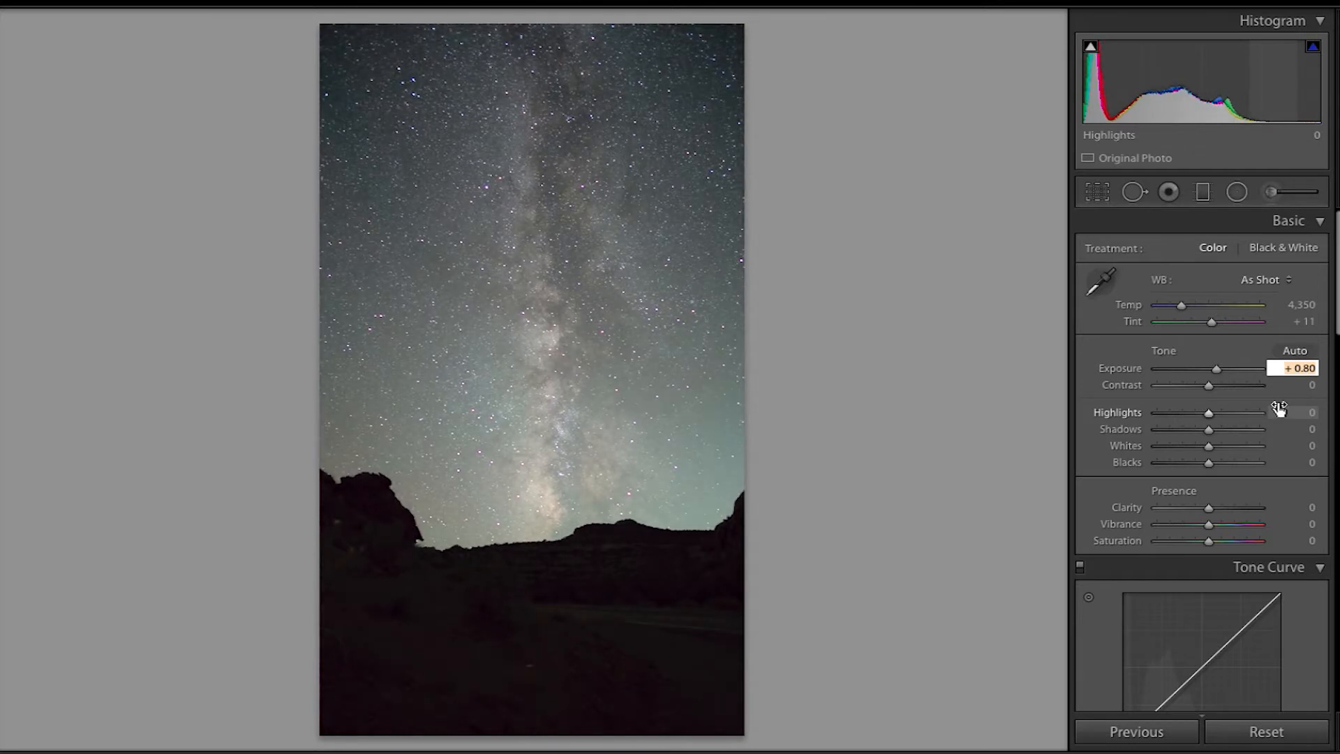
{"action": "key", "text": "Down"}
{"action": "key", "text": "Down"}
{"action": "key", "text": "Down"}
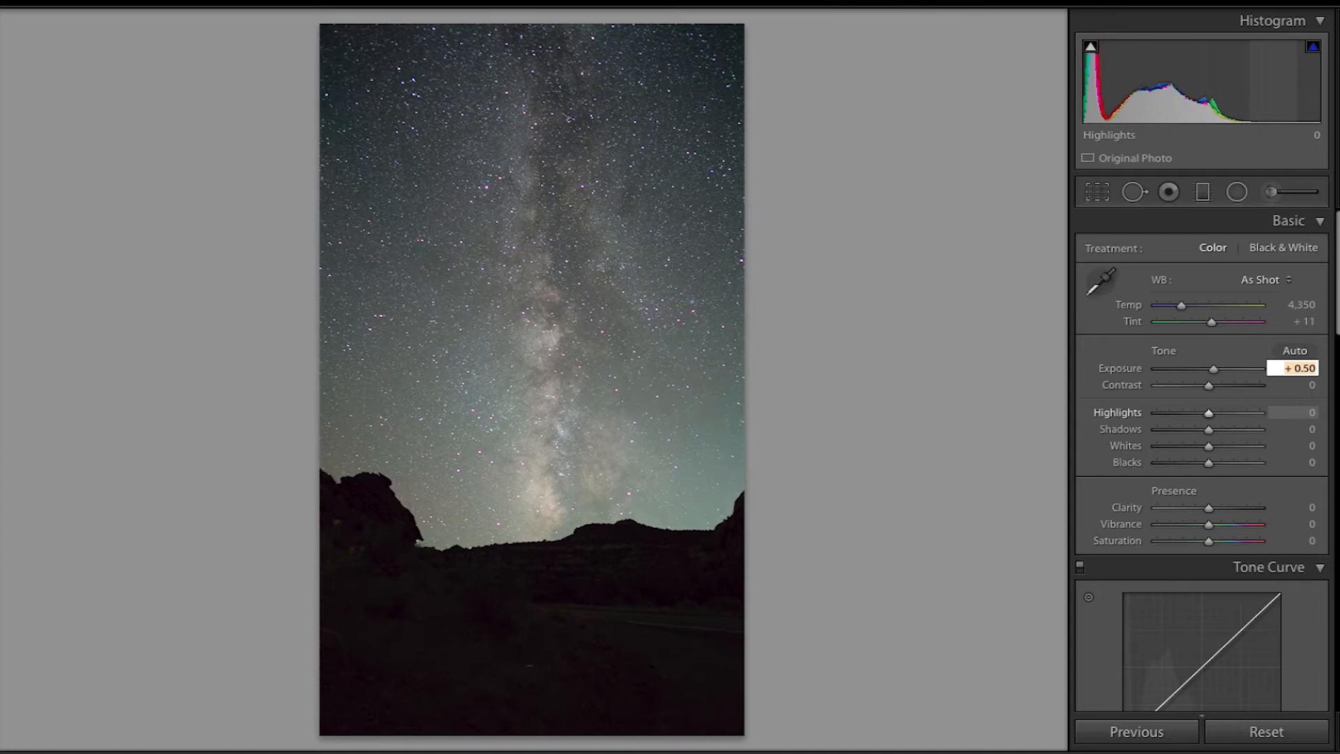
{"action": "key", "text": "Up"}
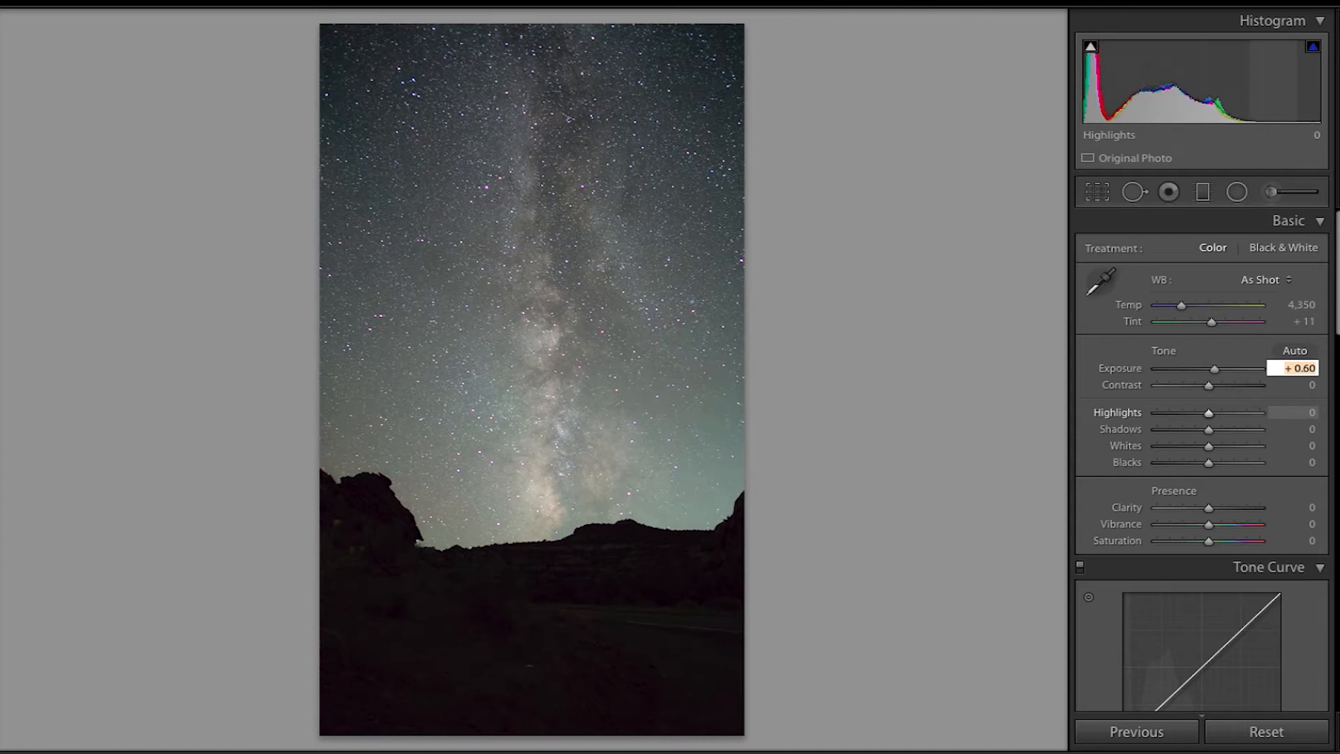
Set the exposure to +0.50 and raise the Tone Curve highlights to +86.
{"action": "key", "text": "Down"}
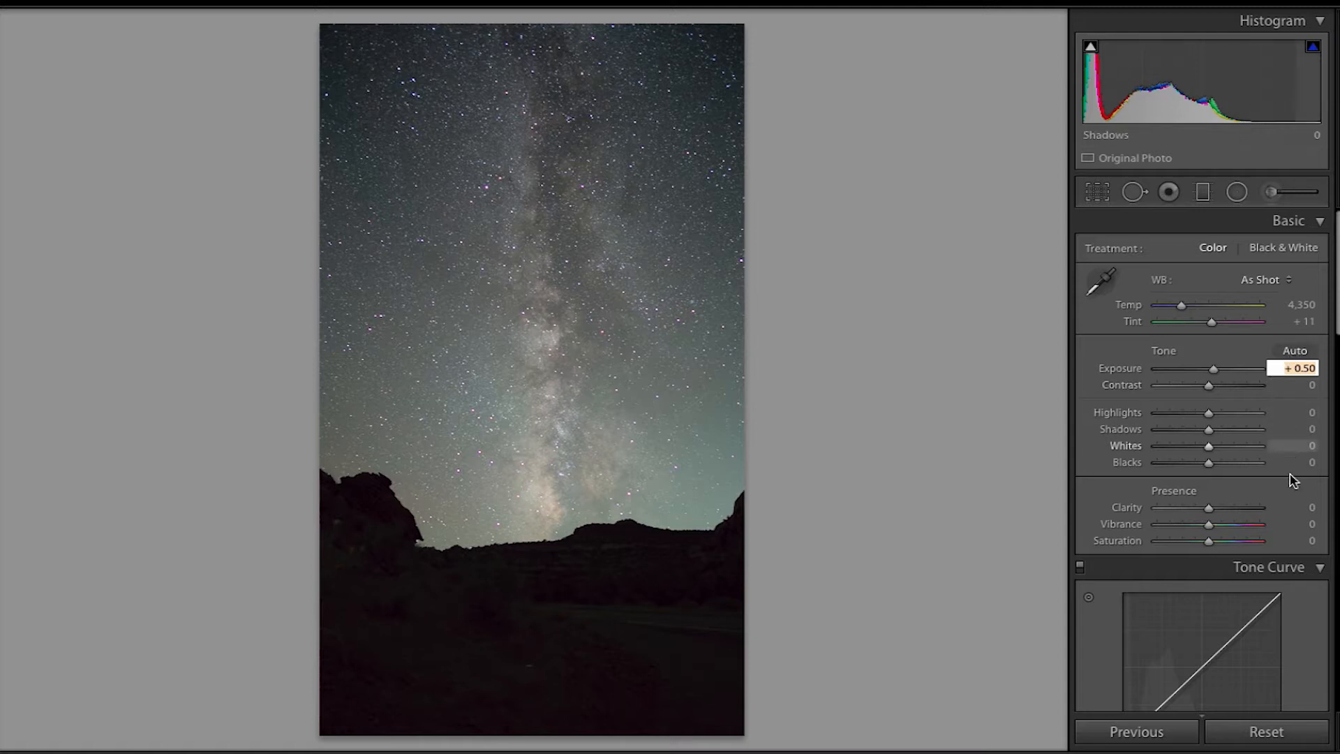
{"action": "scroll", "coordinate": [1294, 520], "scroll_direction": "down", "scroll_amount": 5}
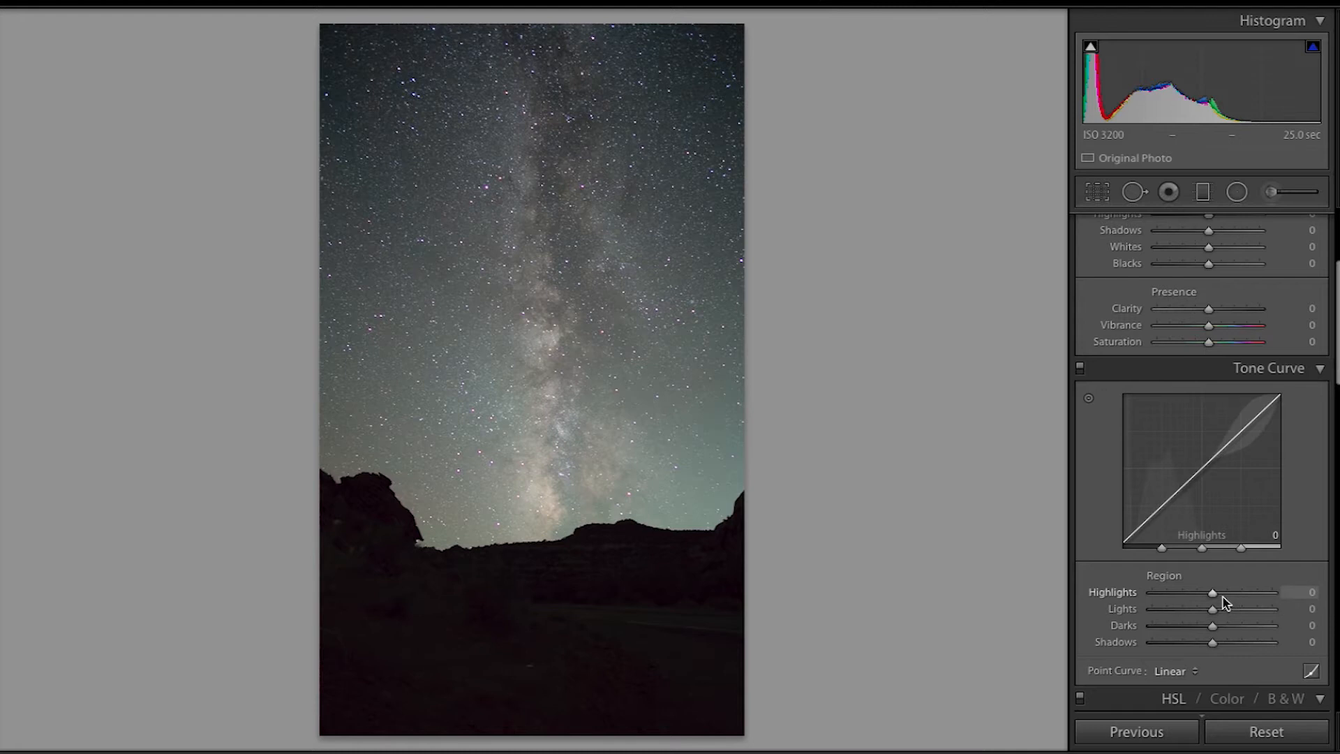
{"action": "left_click_drag", "start_coordinate": [1215, 595], "coordinate": [1292, 595]}
{"action": "left_click_drag", "start_coordinate": [1207, 568], "coordinate": [1316, 559]}
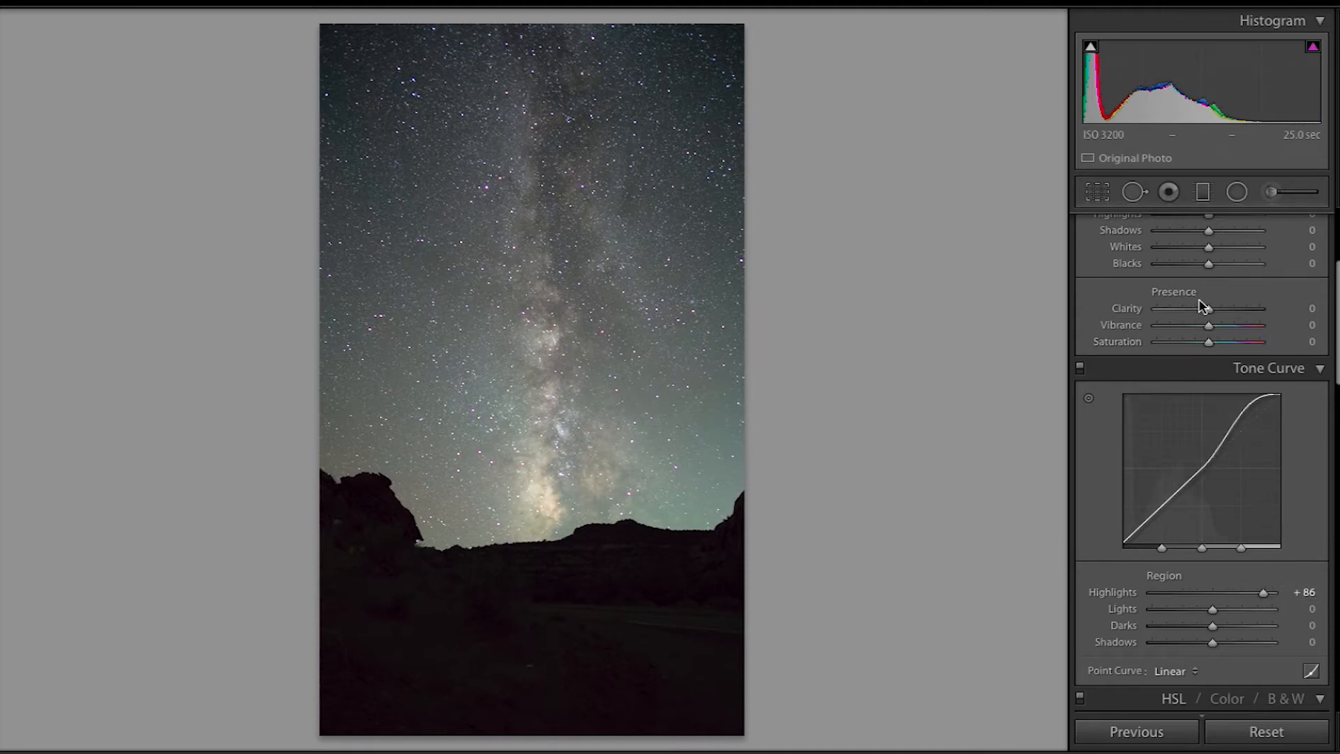
Set the Tone Curve regions to Lights +26, Darks −12 and Shadows +19.
{"action": "scroll", "coordinate": [1202, 306], "scroll_direction": "up", "scroll_amount": 5}
{"action": "scroll", "coordinate": [1202, 306], "scroll_direction": "up", "scroll_amount": 1}
{"action": "scroll", "coordinate": [1200, 307], "scroll_direction": "down", "scroll_amount": 9}
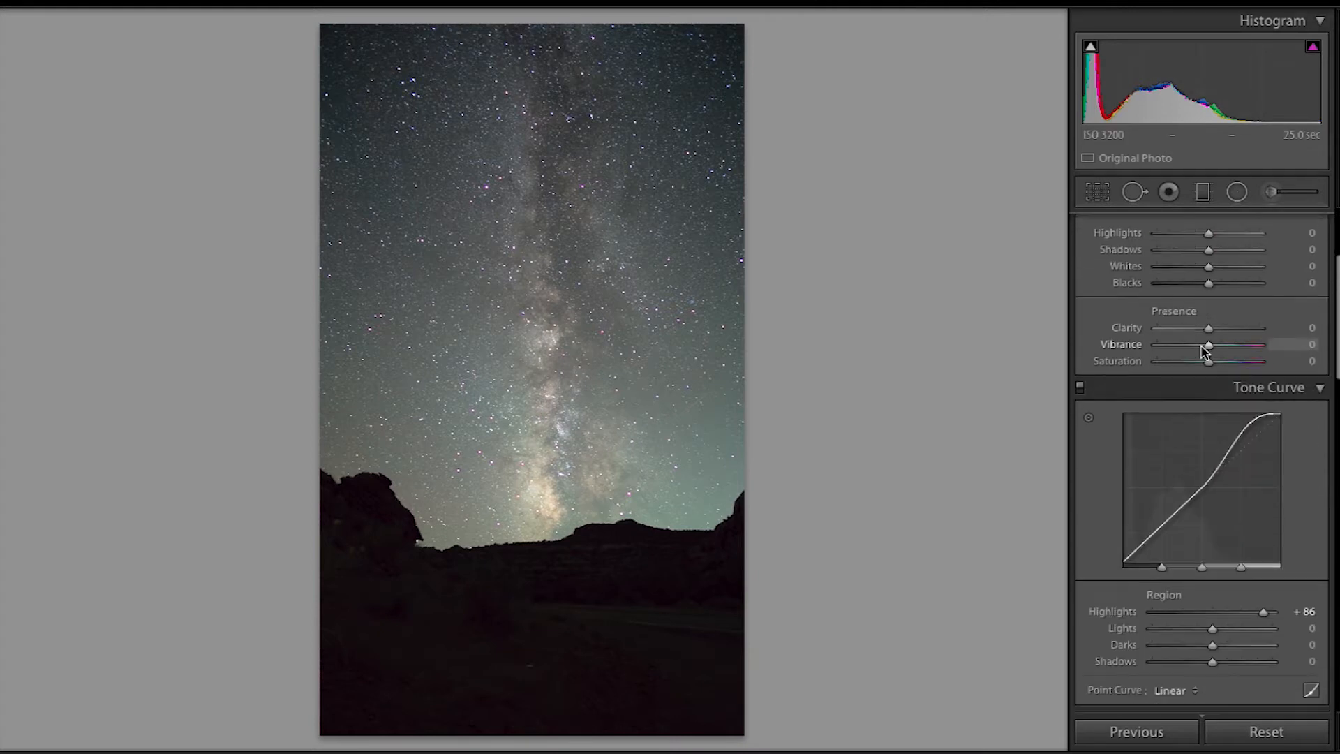
{"action": "left_click_drag", "start_coordinate": [1225, 505], "coordinate": [1233, 542]}
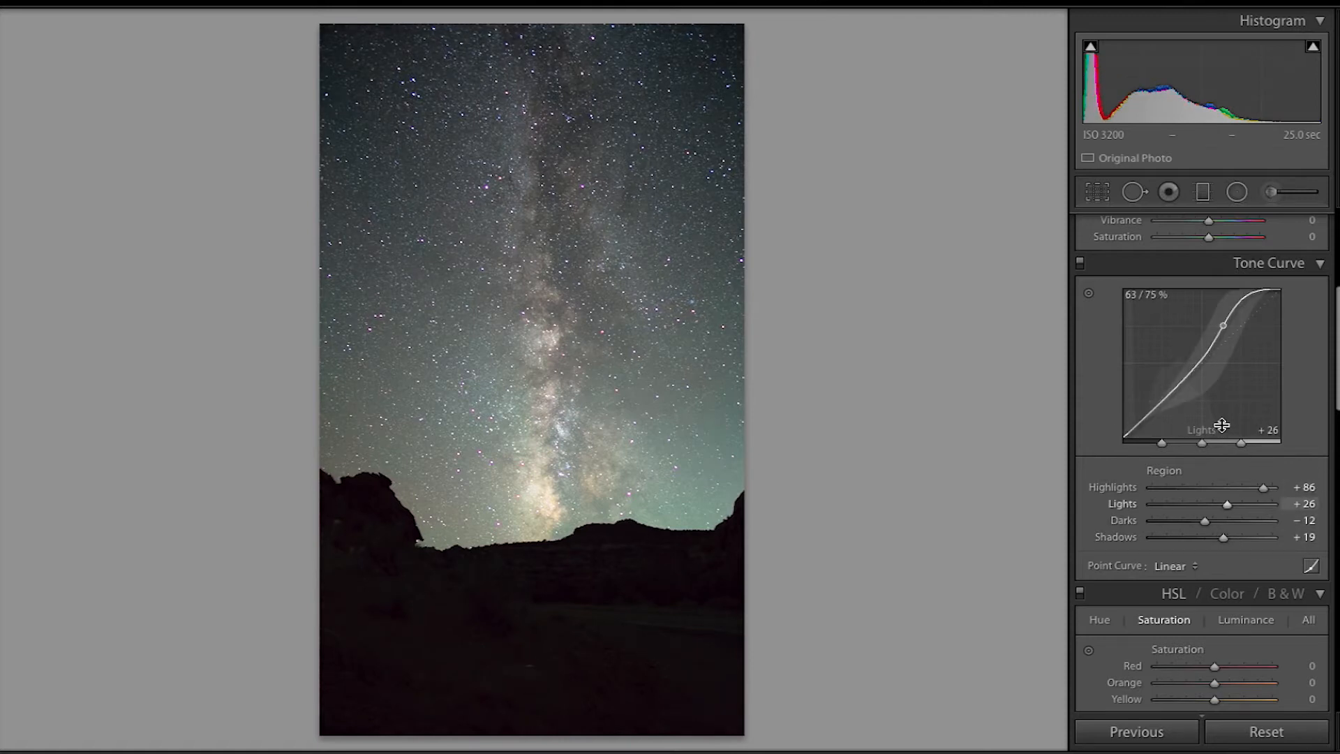
Enable the Rokinon 10mm f/2.8 lens profile corrections, toggling them off and on to compare the effect on the photo.
{"action": "scroll", "coordinate": [1297, 650], "scroll_direction": "up", "scroll_amount": 1}
{"action": "scroll", "coordinate": [1297, 649], "scroll_direction": "up", "scroll_amount": 5}
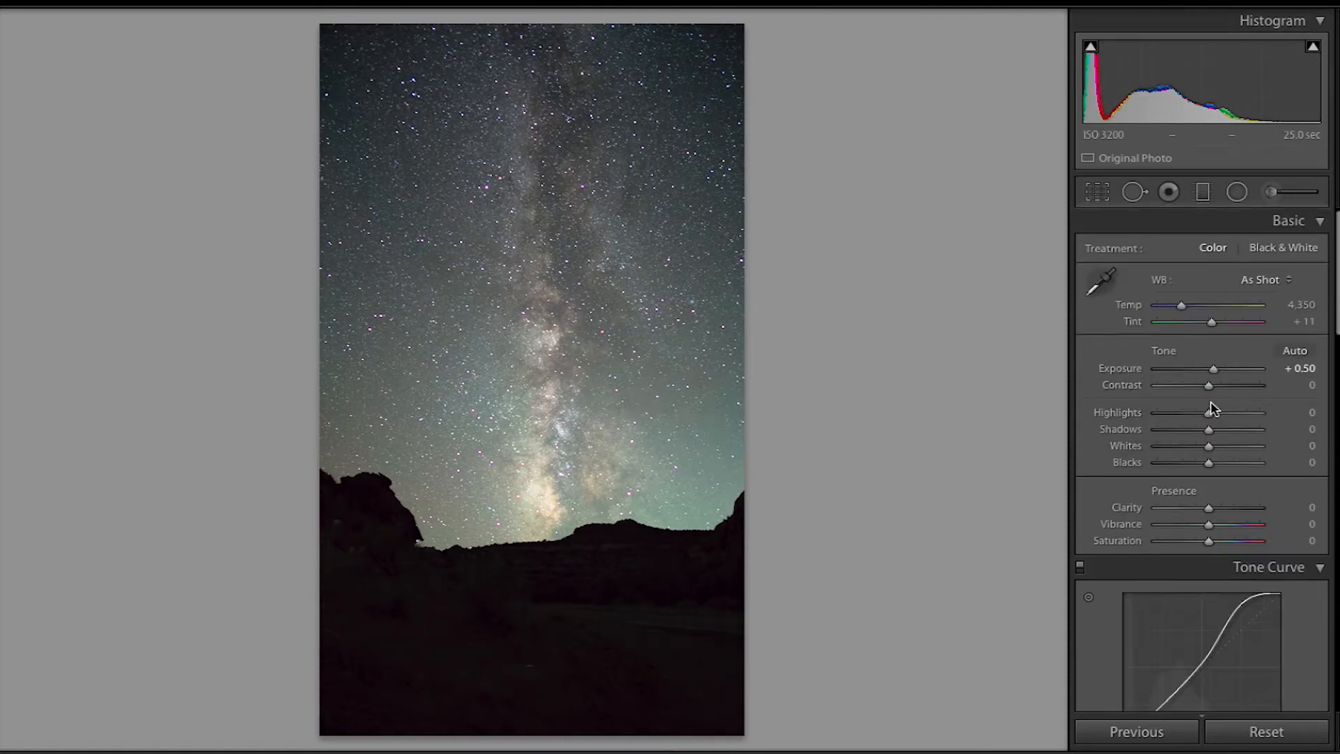
{"action": "scroll", "coordinate": [1265, 428], "scroll_direction": "down", "scroll_amount": 15}
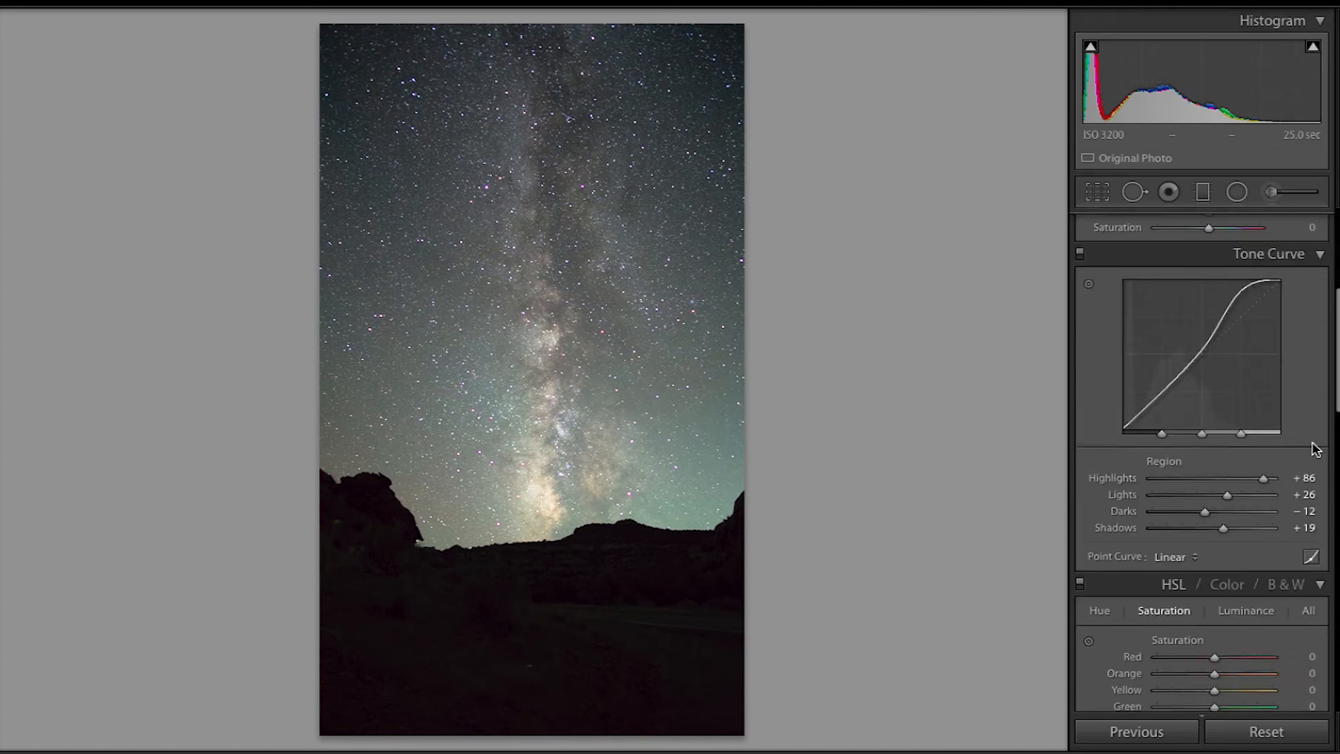
{"action": "scroll", "coordinate": [1315, 441], "scroll_direction": "down", "scroll_amount": 8}
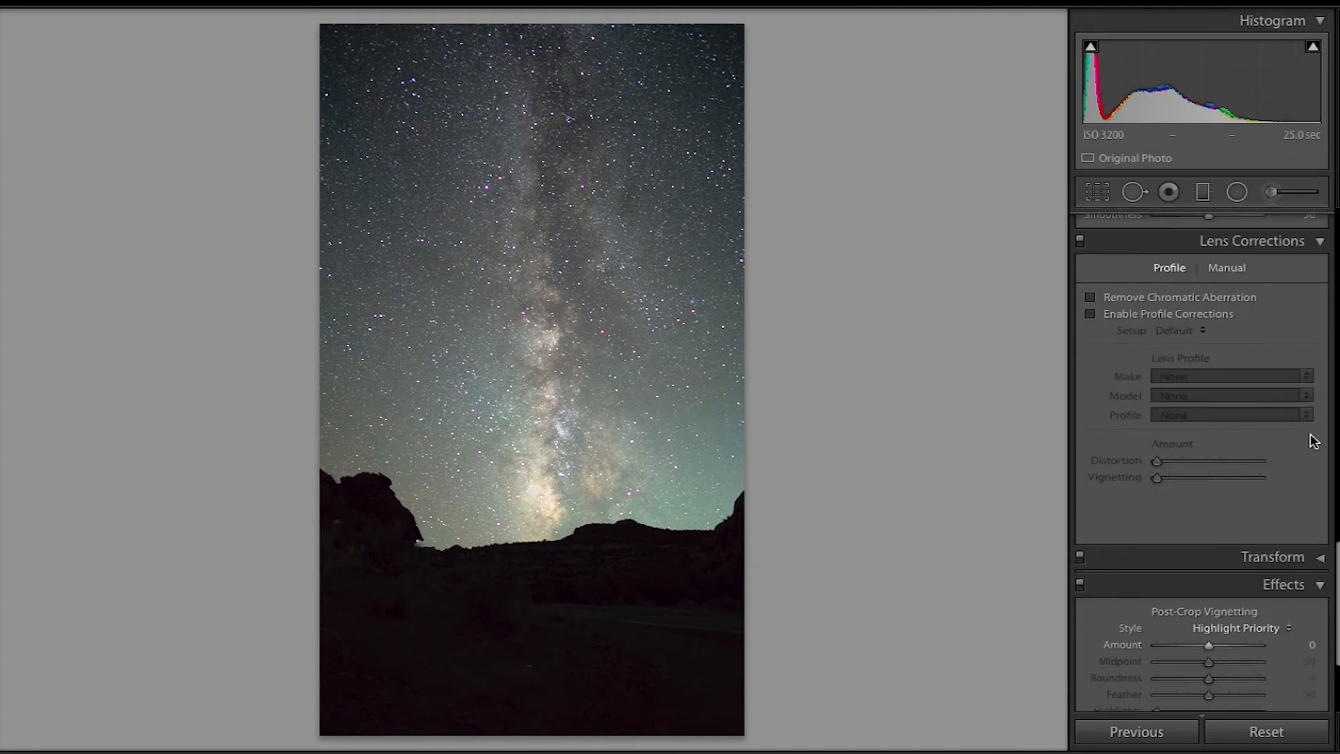
{"action": "left_click", "coordinate": [1091, 316]}
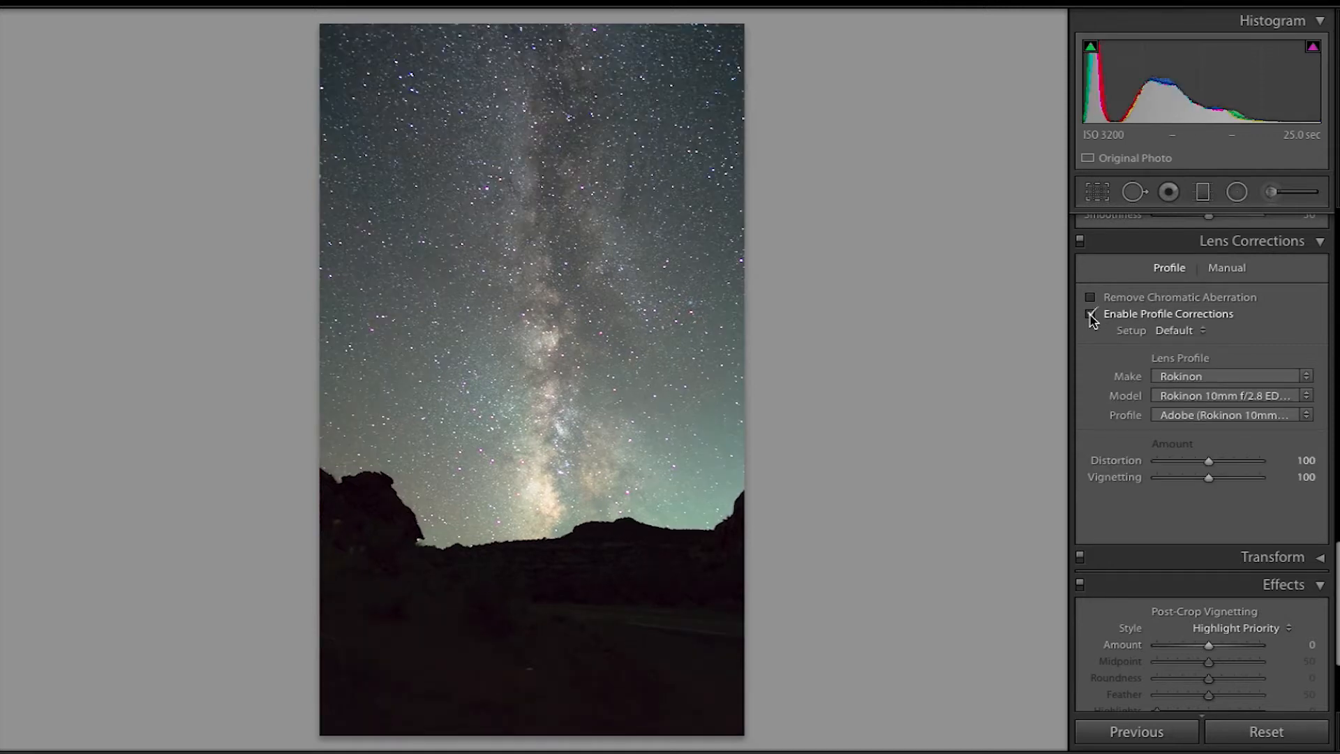
{"action": "left_click", "coordinate": [1091, 316]}
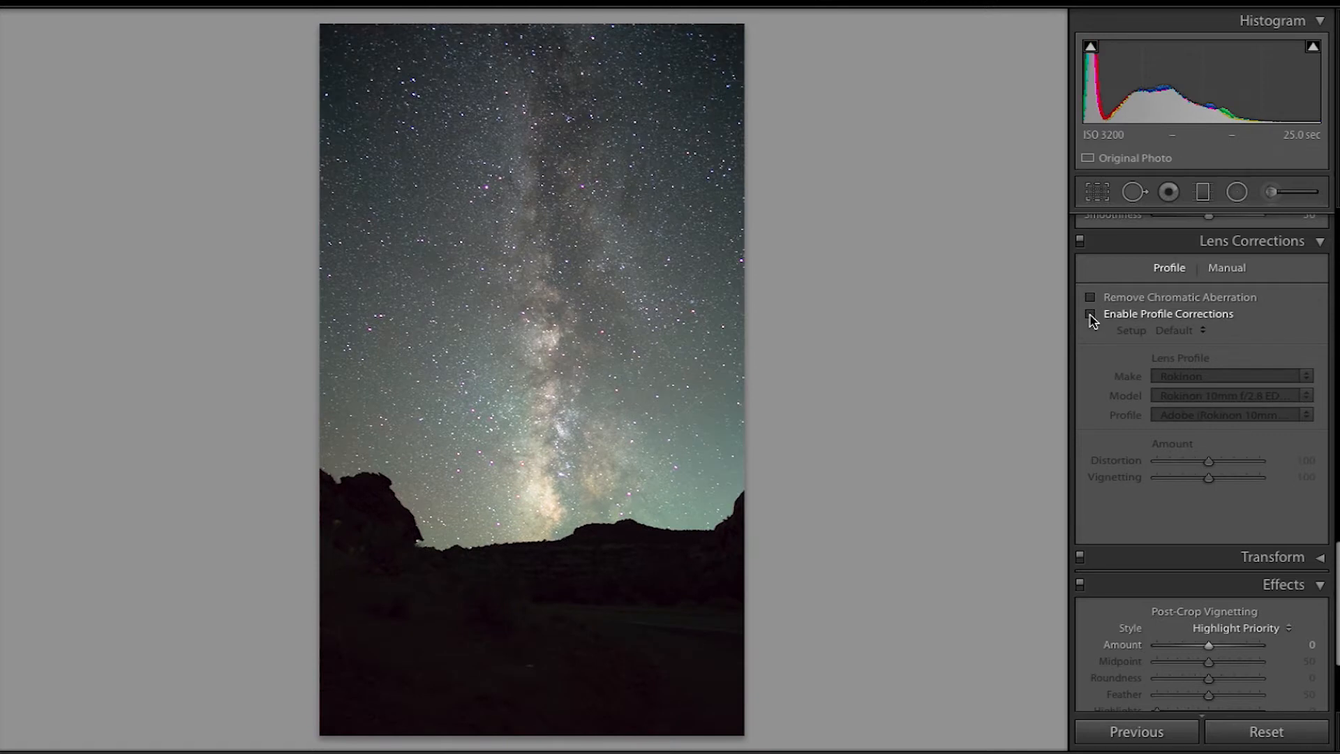
{"action": "left_click", "coordinate": [1091, 316]}
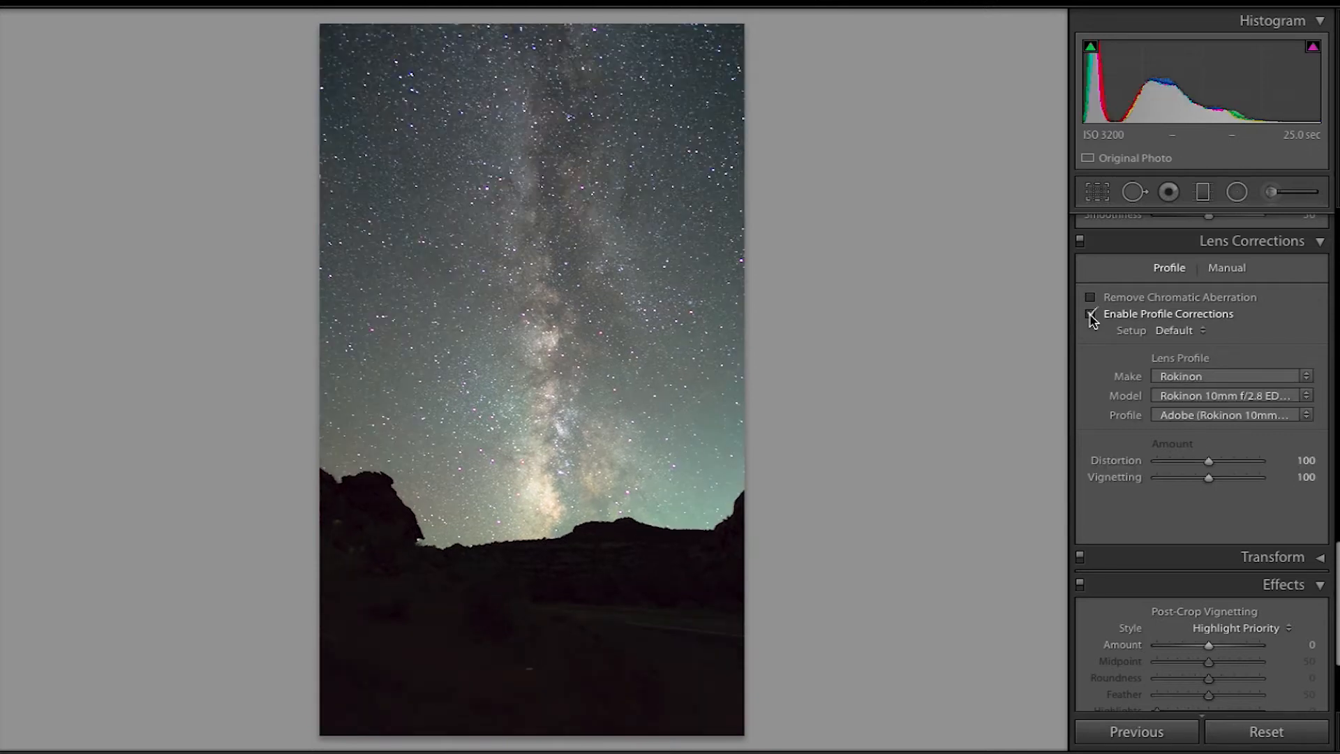
{"action": "left_click", "coordinate": [1091, 315]}
{"action": "left_click", "coordinate": [1091, 315]}
Set the Dehaze amount to +64, trying stronger values first.
{"action": "scroll", "coordinate": [1111, 415], "scroll_direction": "up", "scroll_amount": 1}
{"action": "scroll", "coordinate": [1112, 415], "scroll_direction": "down", "scroll_amount": 3}
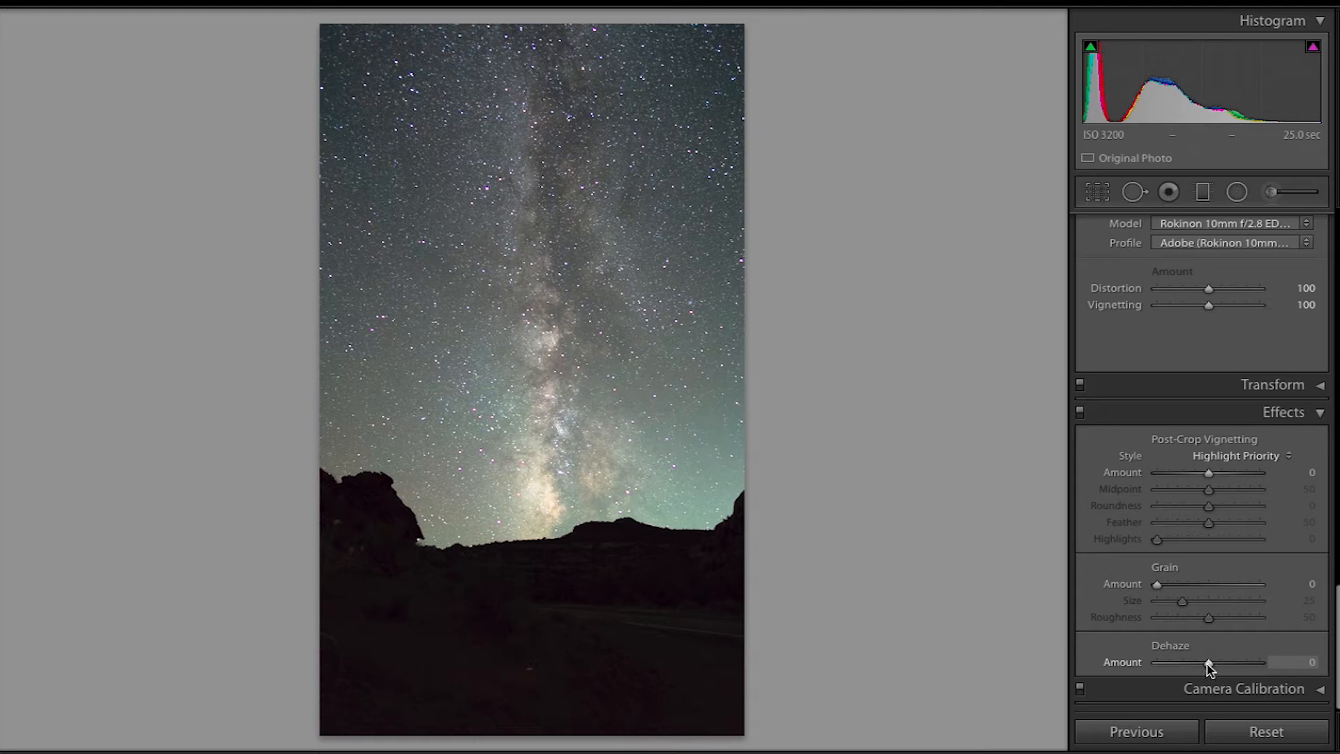
{"action": "left_click_drag", "start_coordinate": [1208, 663], "coordinate": [1242, 665]}
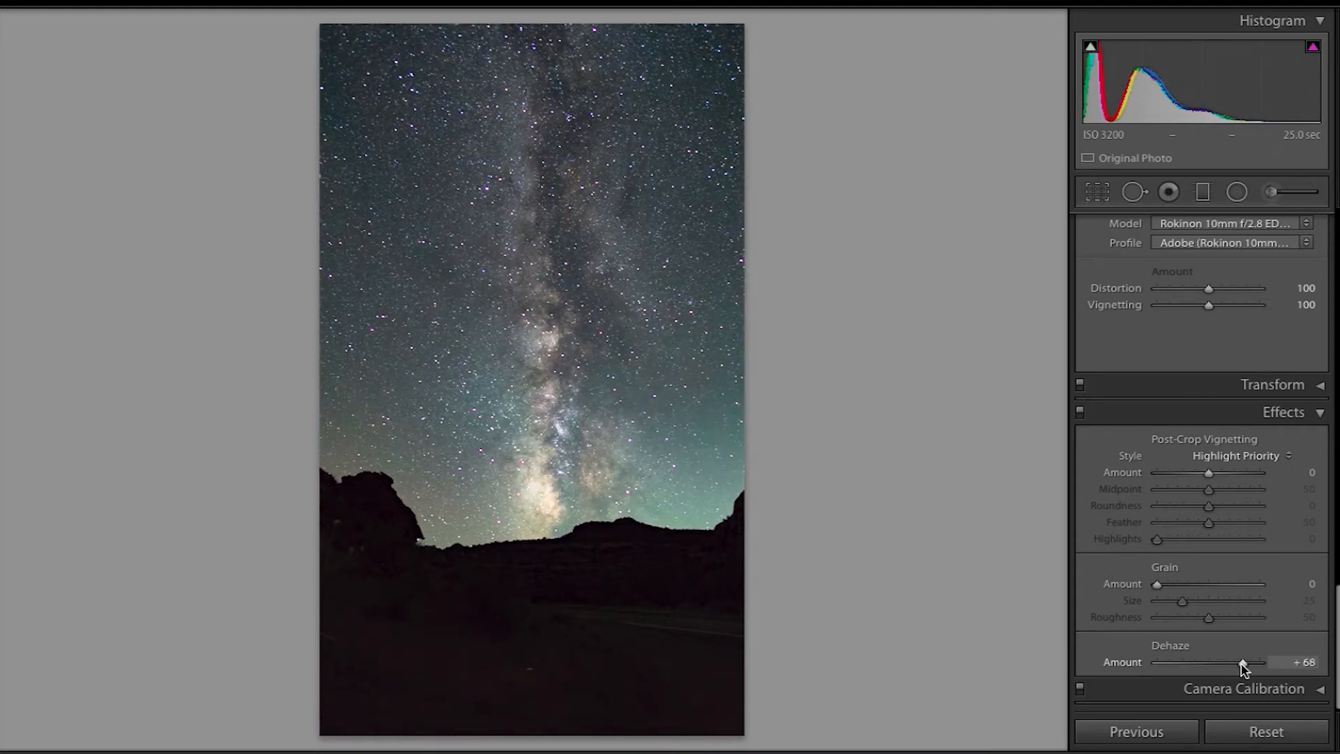
{"action": "mouse_move", "coordinate": [1243, 668]}
{"action": "left_mouse_down"}
{"action": "mouse_move", "coordinate": [1187, 665]}
{"action": "mouse_move", "coordinate": [1265, 668]}
{"action": "mouse_move", "coordinate": [1198, 663]}
{"action": "mouse_move", "coordinate": [1255, 664]}
{"action": "left_mouse_up"}
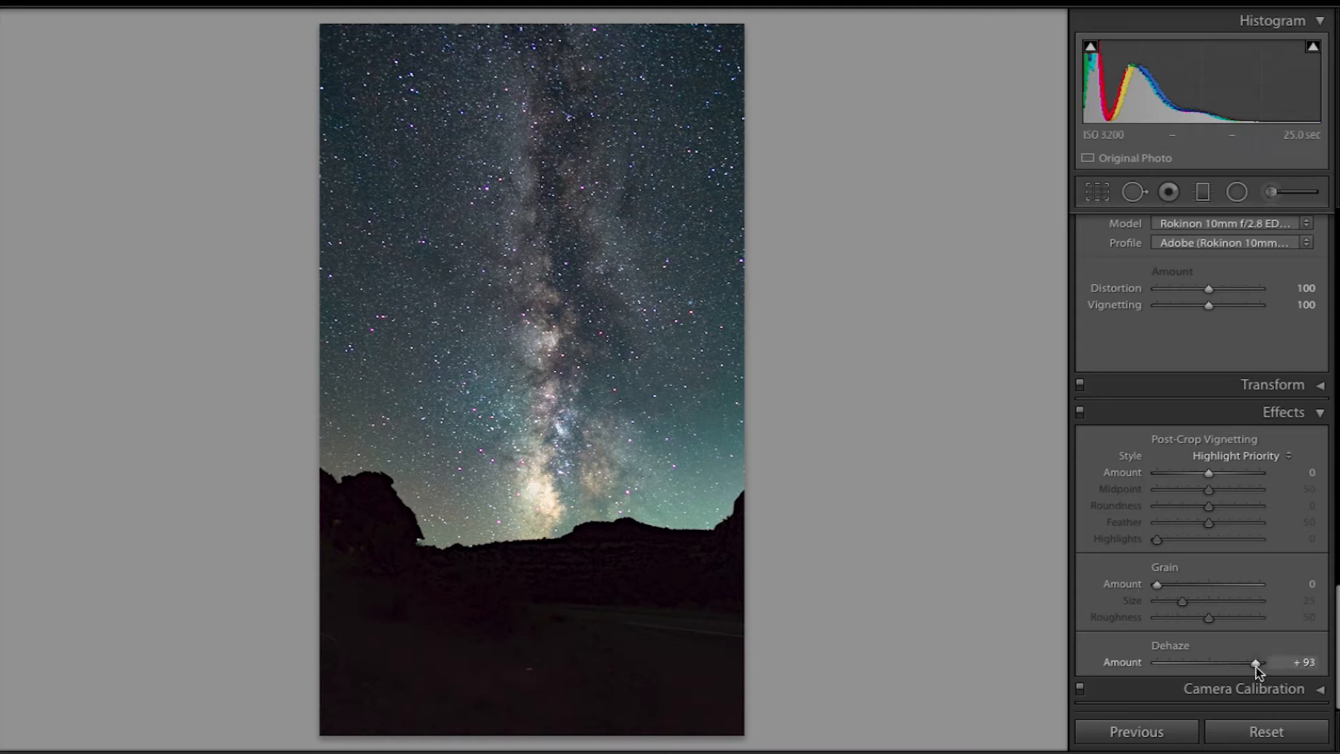
{"action": "left_click_drag", "start_coordinate": [1256, 664], "coordinate": [1242, 664]}
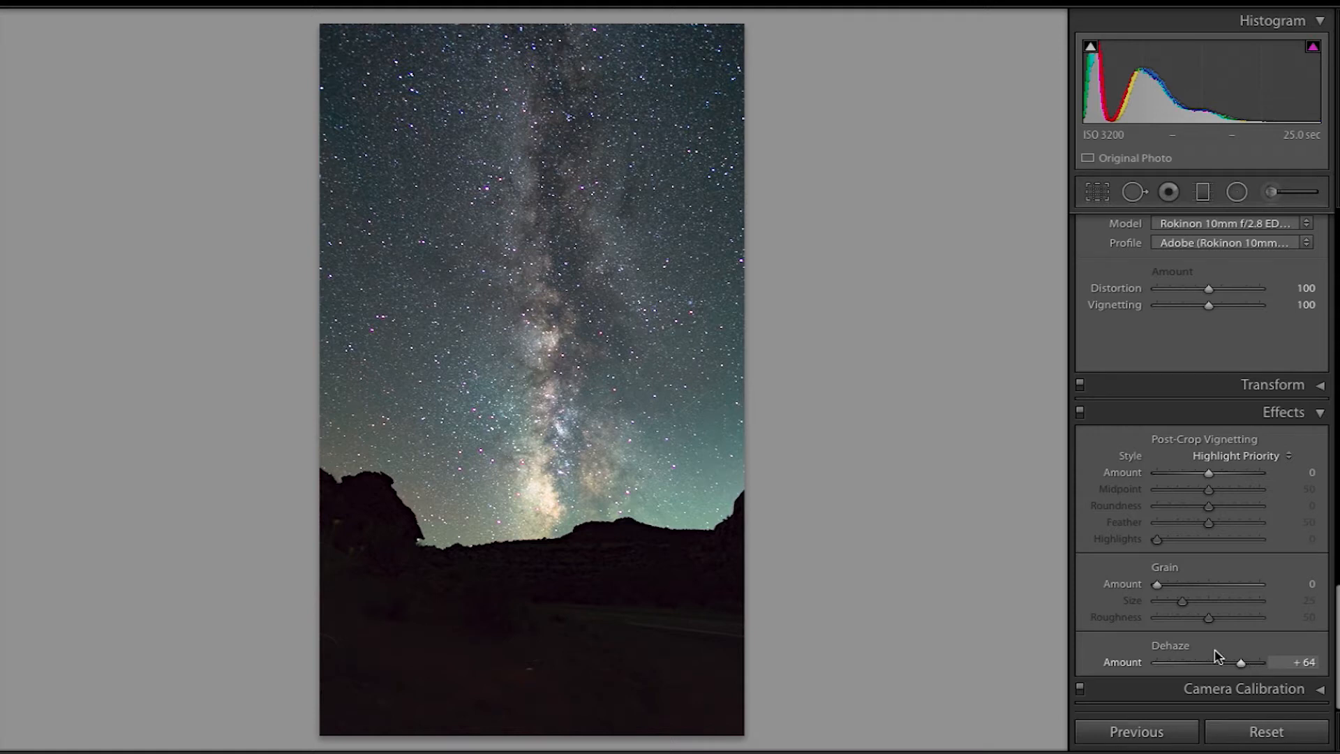
Examine the noise in the sky and dark ridge close up with the Detail settings at hand, and return to the full photo.
{"action": "scroll", "coordinate": [1149, 398], "scroll_direction": "up", "scroll_amount": 10}
{"action": "scroll", "coordinate": [1150, 408], "scroll_direction": "up", "scroll_amount": 2}
{"action": "left_click", "coordinate": [661, 565]}
{"action": "left_click_drag", "start_coordinate": [715, 419], "coordinate": [589, 443]}
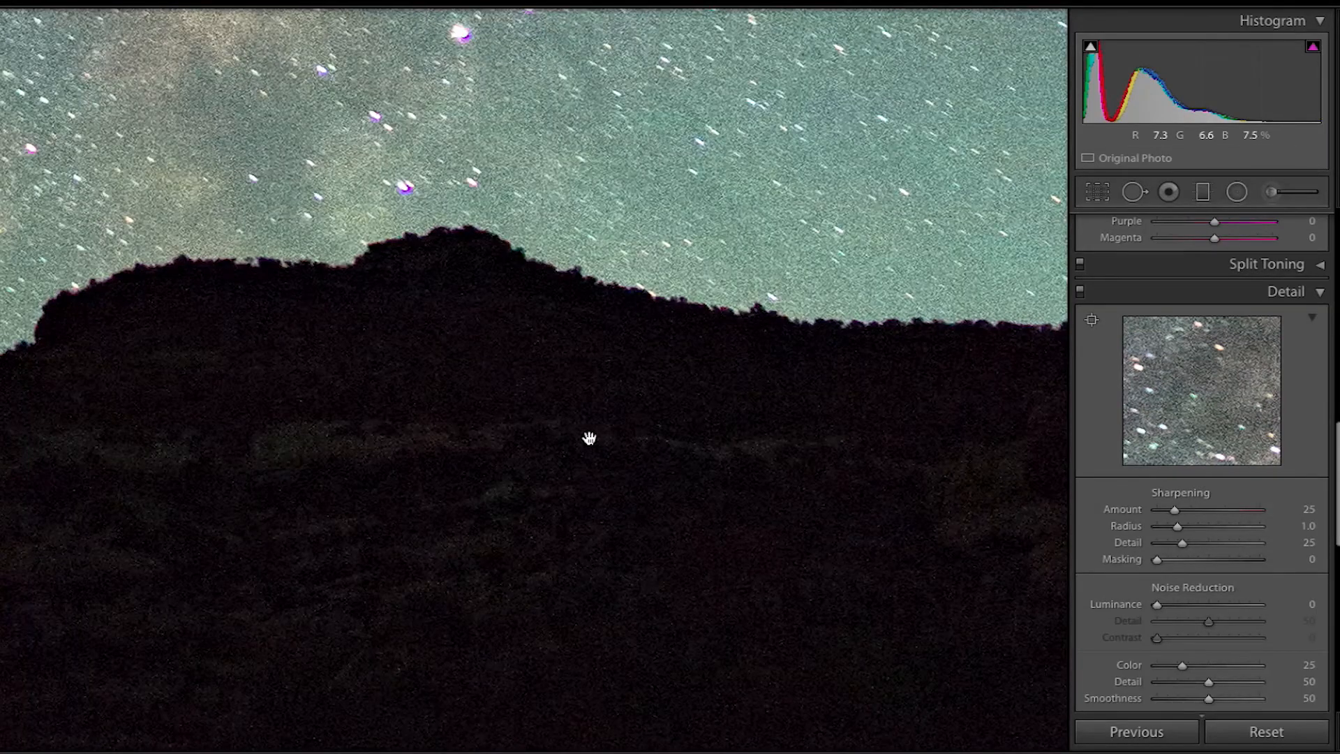
{"action": "left_click", "coordinate": [552, 222]}
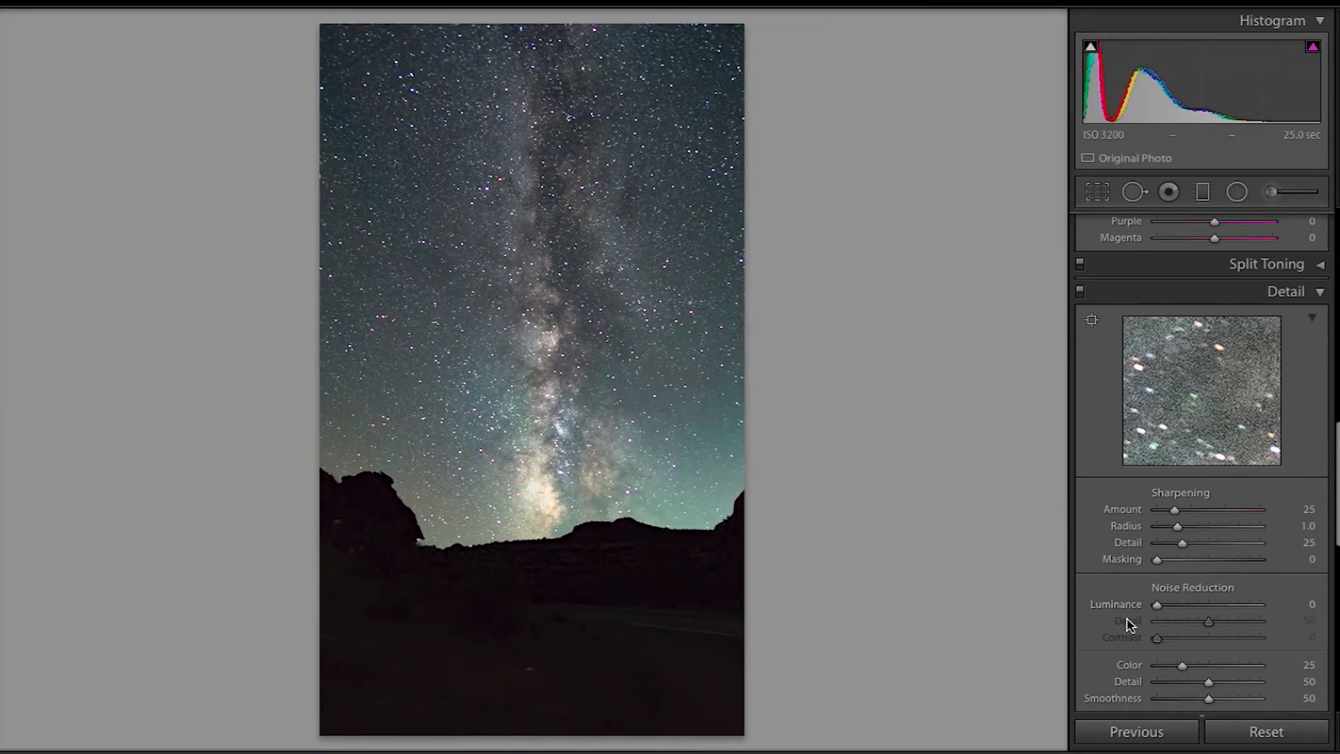
Set the white balance temperature to 4,450 and the tint to +14.
{"action": "scroll", "coordinate": [1096, 416], "scroll_direction": "up", "scroll_amount": 8}
{"action": "scroll", "coordinate": [1093, 409], "scroll_direction": "up", "scroll_amount": 6}
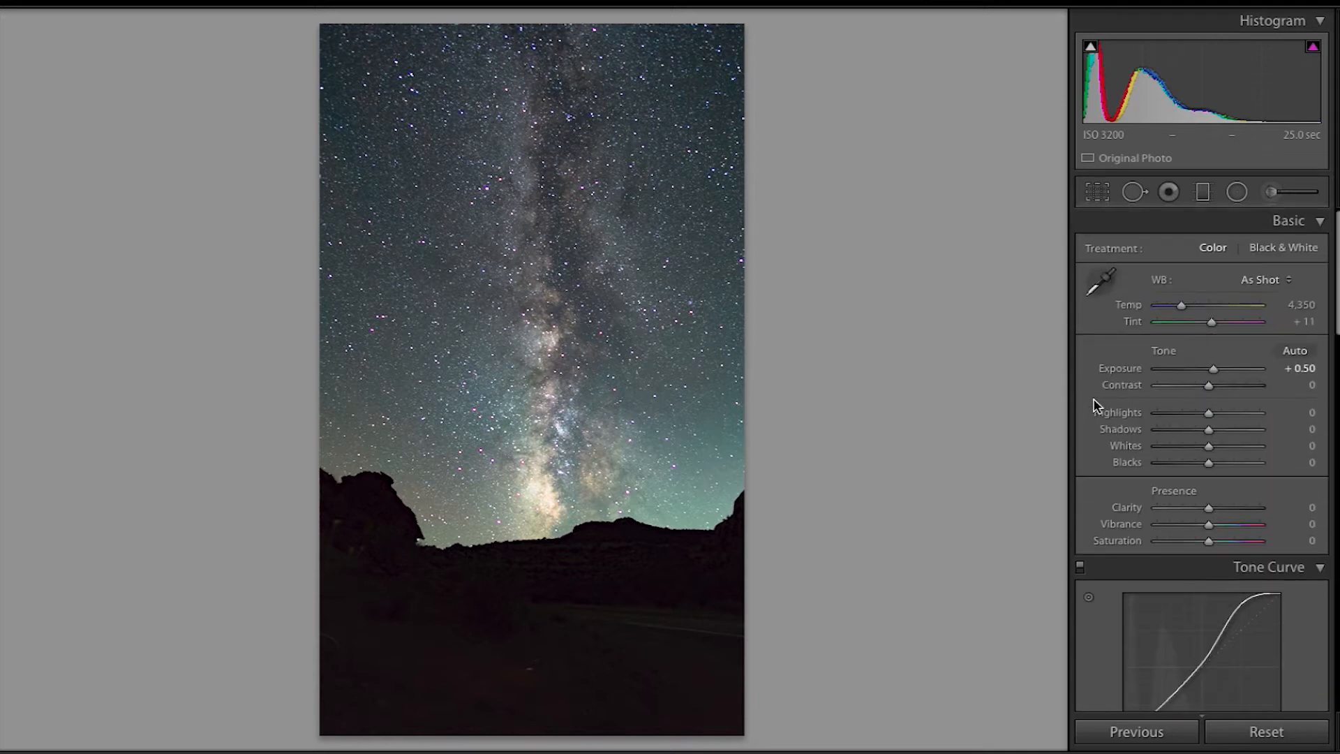
{"action": "left_click", "coordinate": [1304, 304]}
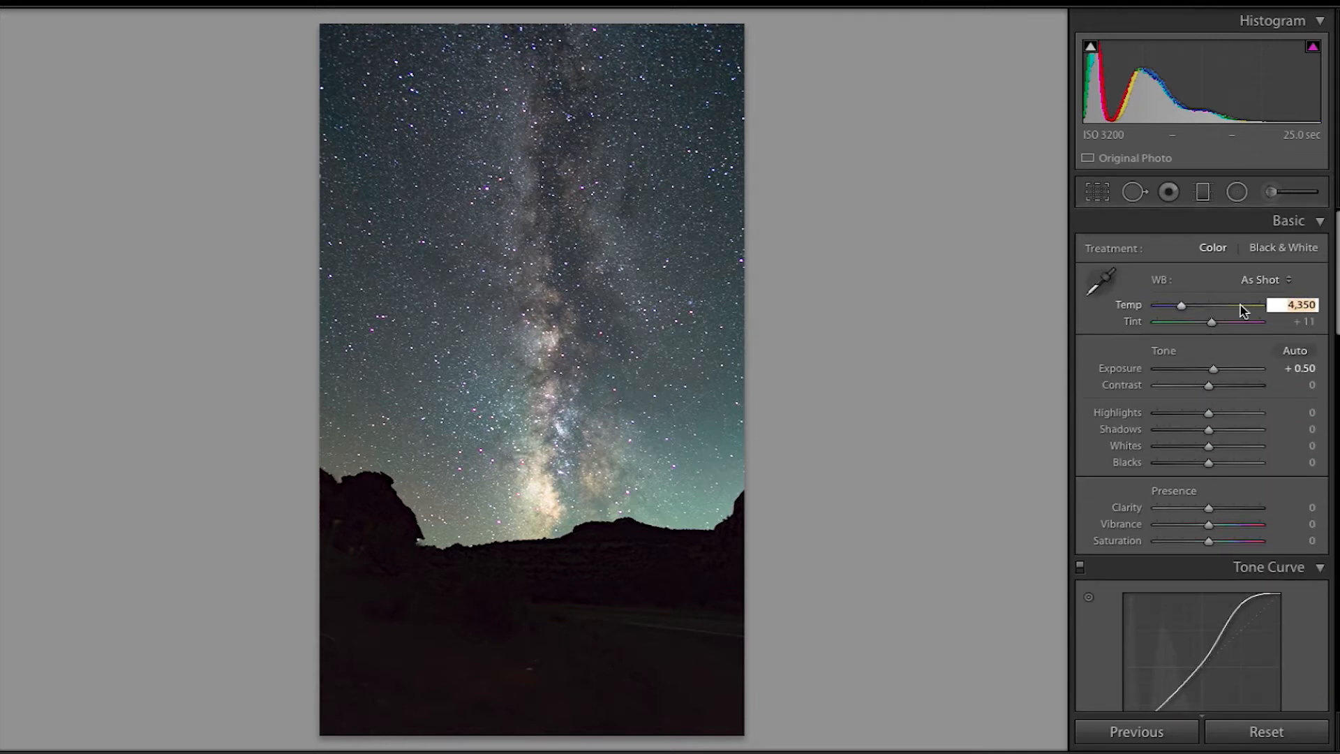
{"action": "key", "text": "Up"}
{"action": "left_click", "coordinate": [1307, 321]}
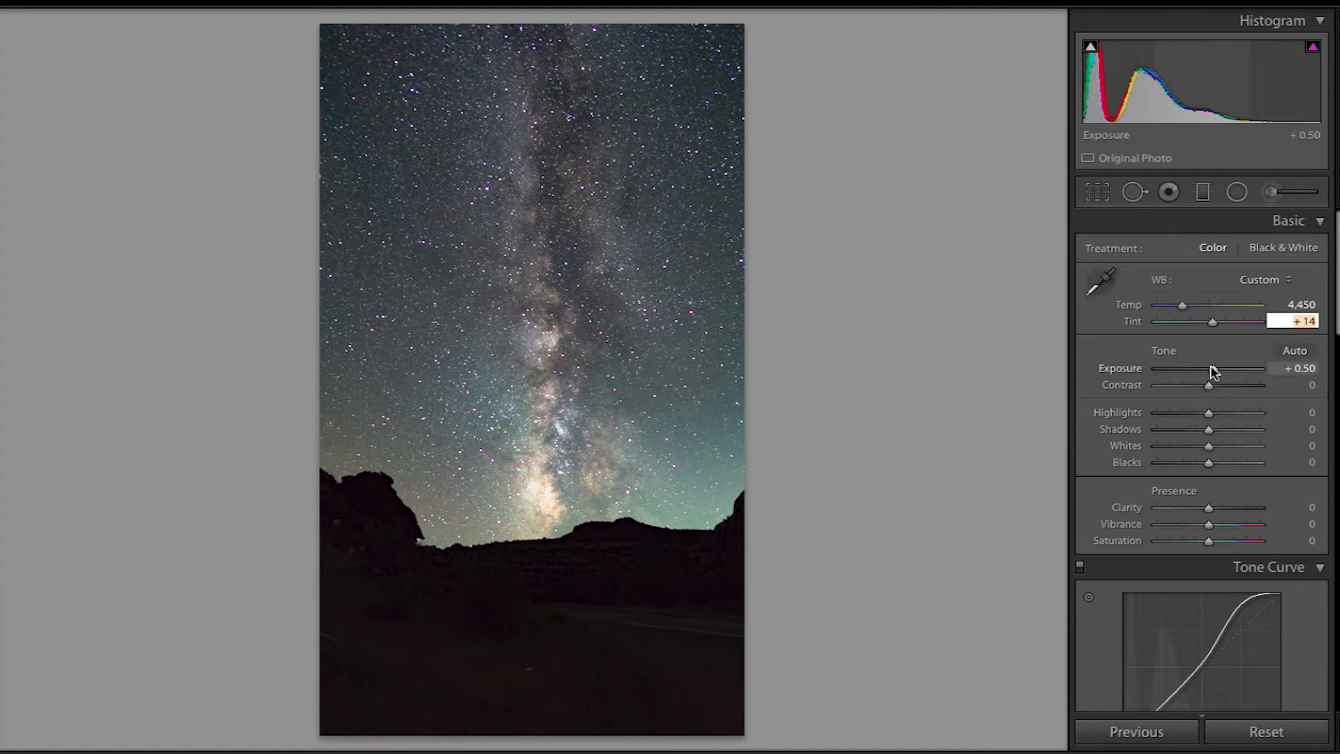
Set the basic tone to Exposure +0.70, Contrast −19, Highlights −21 and Shadows +6.
{"action": "left_click", "coordinate": [1297, 372]}
{"action": "key", "text": "Up"}
{"action": "key", "text": "Up"}
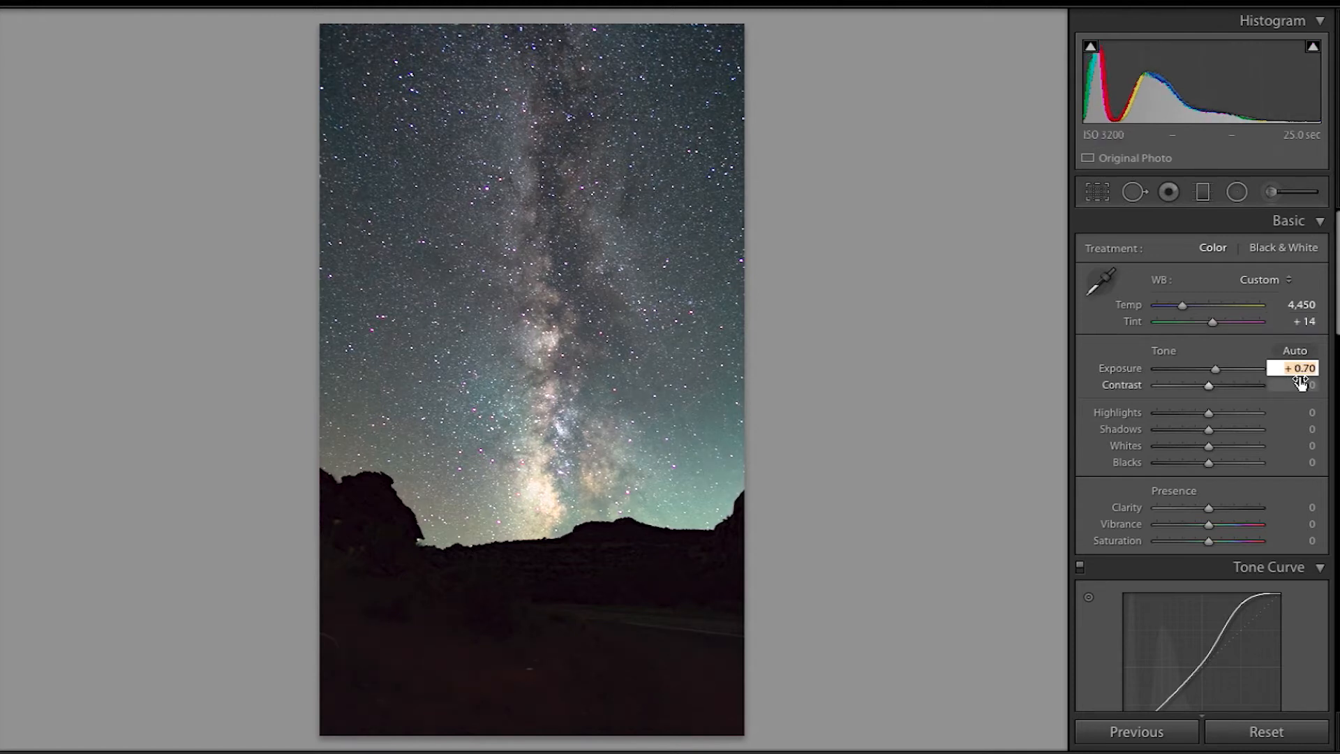
{"action": "left_click_drag", "start_coordinate": [1229, 389], "coordinate": [1197, 441]}
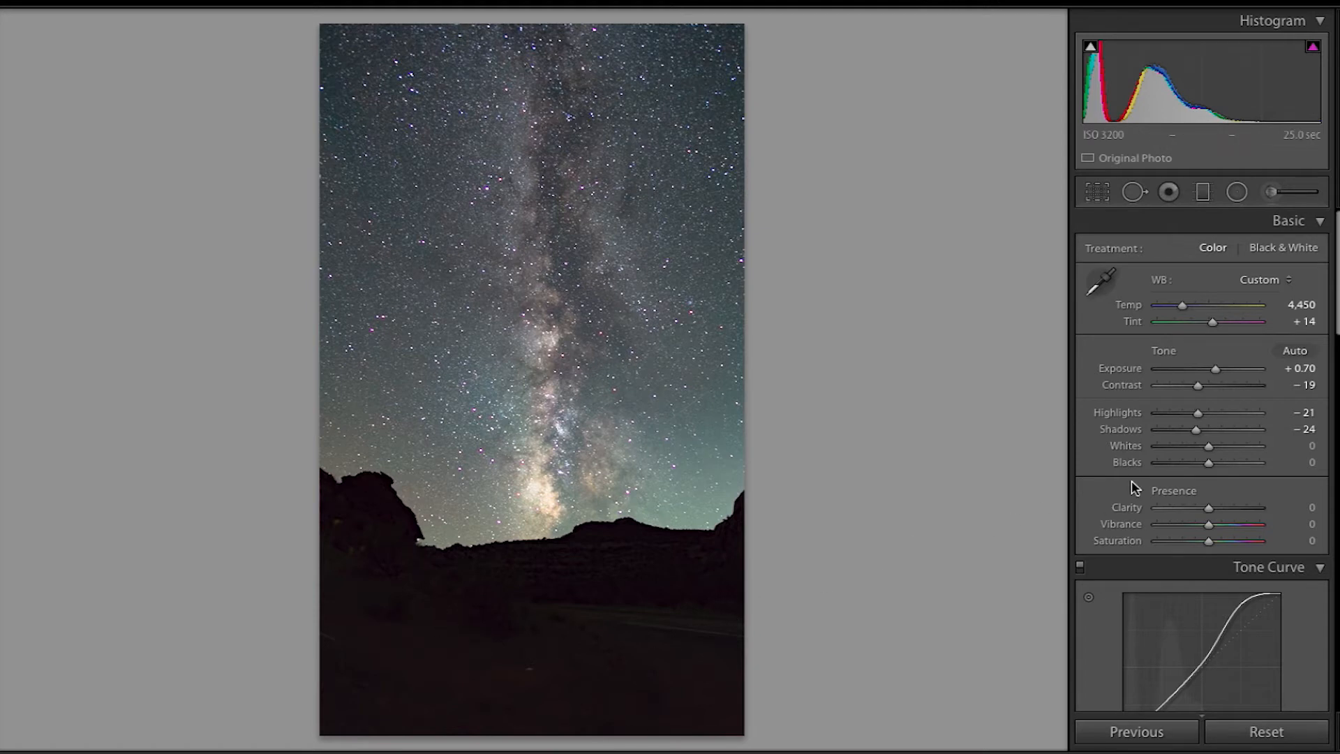
{"action": "mouse_move", "coordinate": [1199, 434]}
{"action": "left_mouse_down"}
{"action": "mouse_move", "coordinate": [1258, 433]}
{"action": "mouse_move", "coordinate": [1175, 428]}
{"action": "mouse_move", "coordinate": [1222, 430]}
{"action": "mouse_move", "coordinate": [1192, 427]}
{"action": "mouse_move", "coordinate": [1208, 427]}
{"action": "left_mouse_up"}
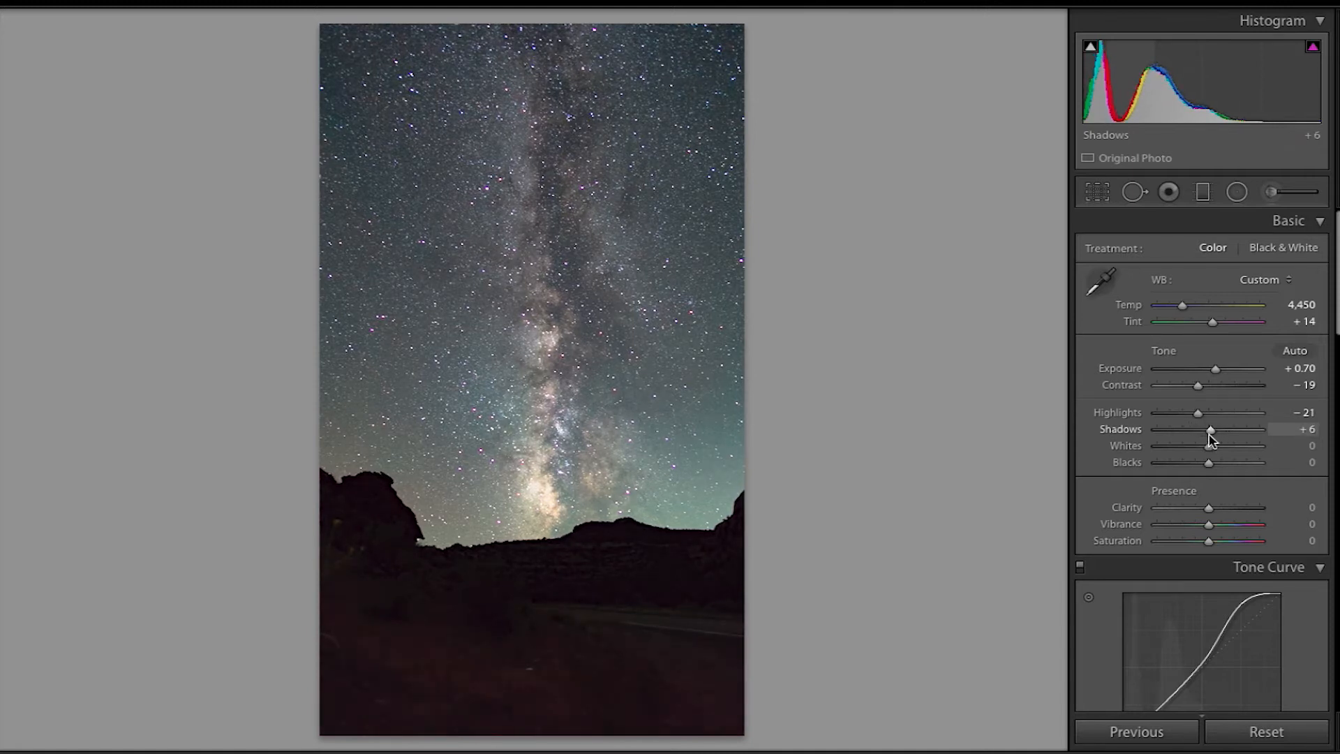
Set Whites to +9, Blacks to −25, Contrast to −11 and Clarity to +4, leaving Vibrance at 0.
{"action": "mouse_move", "coordinate": [1212, 452]}
{"action": "left_mouse_down"}
{"action": "mouse_move", "coordinate": [1236, 452]}
{"action": "mouse_move", "coordinate": [1195, 462]}
{"action": "left_mouse_up"}
{"action": "left_click_drag", "start_coordinate": [1199, 386], "coordinate": [1210, 391]}
{"action": "left_click_drag", "start_coordinate": [1209, 525], "coordinate": [1210, 528]}
{"action": "double_click", "coordinate": [1260, 525]}
{"action": "left_click", "coordinate": [1302, 508]}
{"action": "type", "text": "3"}
Set the HSL saturation to Orange +81, Yellow +58, Green −24, Aqua −38, Blue +37, Purple +30 and Magenta +12.
{"action": "scroll", "coordinate": [1292, 509], "scroll_direction": "down", "scroll_amount": 5}
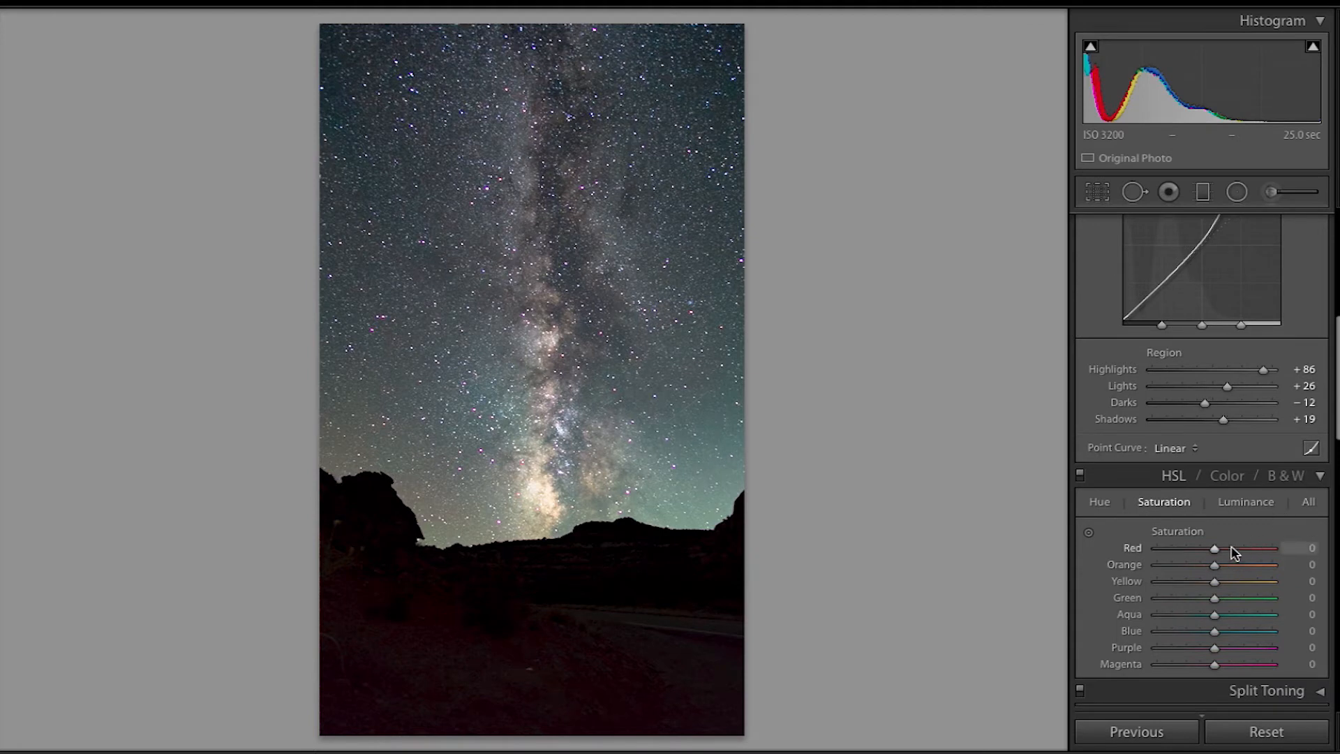
{"action": "scroll", "coordinate": [1237, 552], "scroll_direction": "down", "scroll_amount": 1}
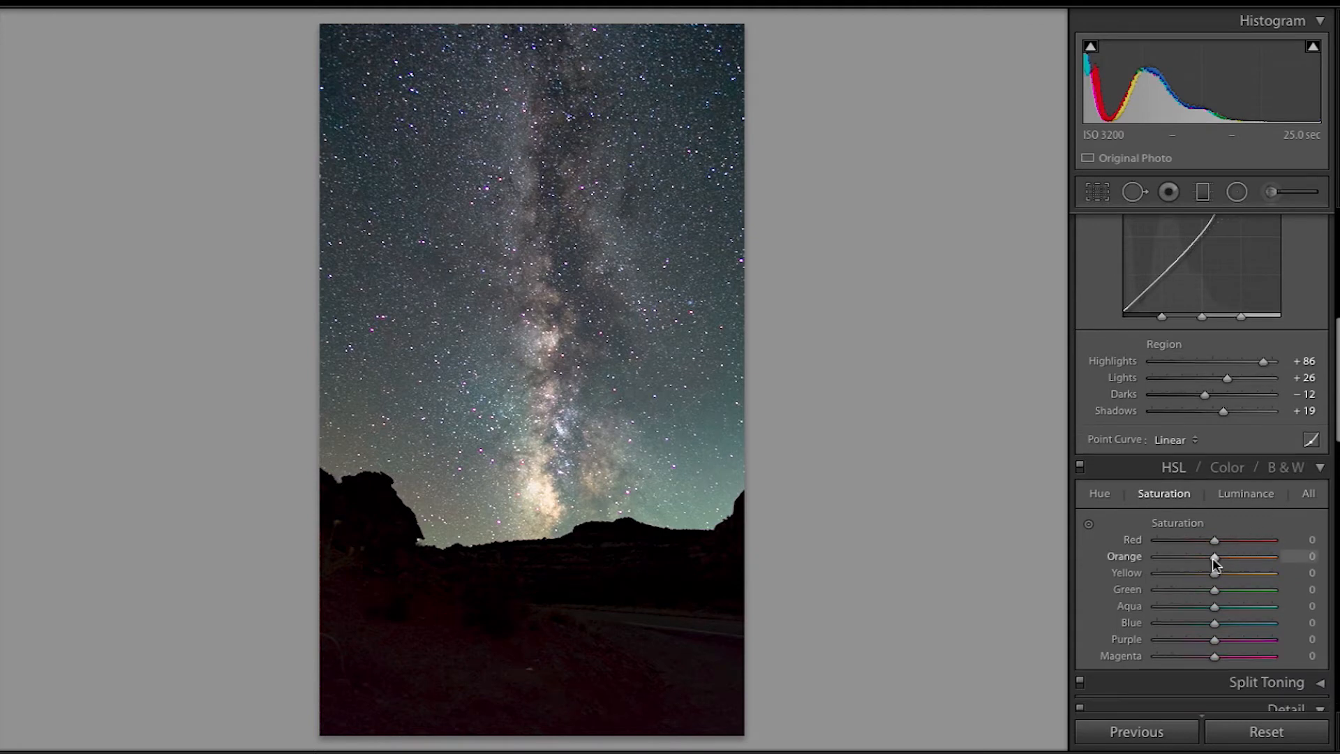
{"action": "left_click_drag", "start_coordinate": [1216, 558], "coordinate": [1197, 660]}
Set the HSL luminance to Orange −22, Yellow −13, Green +2, Aqua +11, Blue −18, Purple +1 and Magenta +11, and return to the saturation settings.
{"action": "left_click", "coordinate": [1255, 496]}
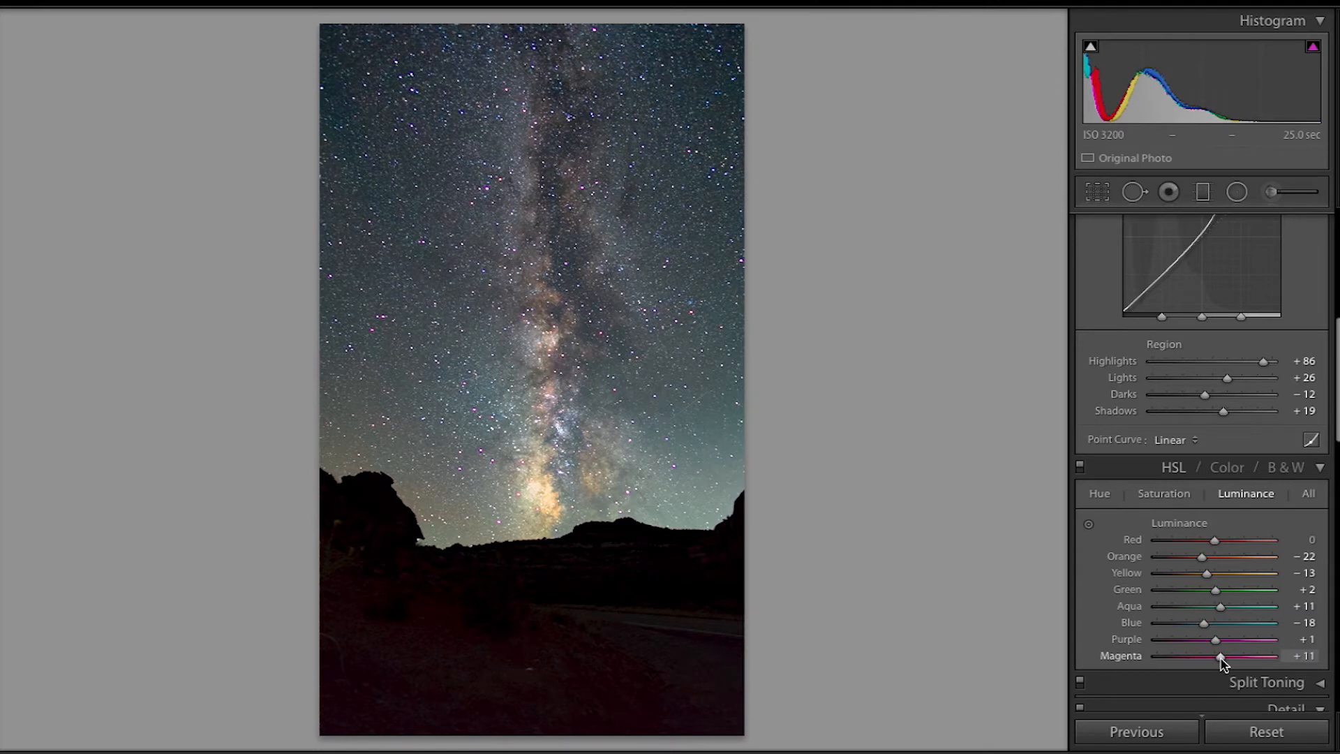
{"action": "left_click", "coordinate": [1164, 493]}
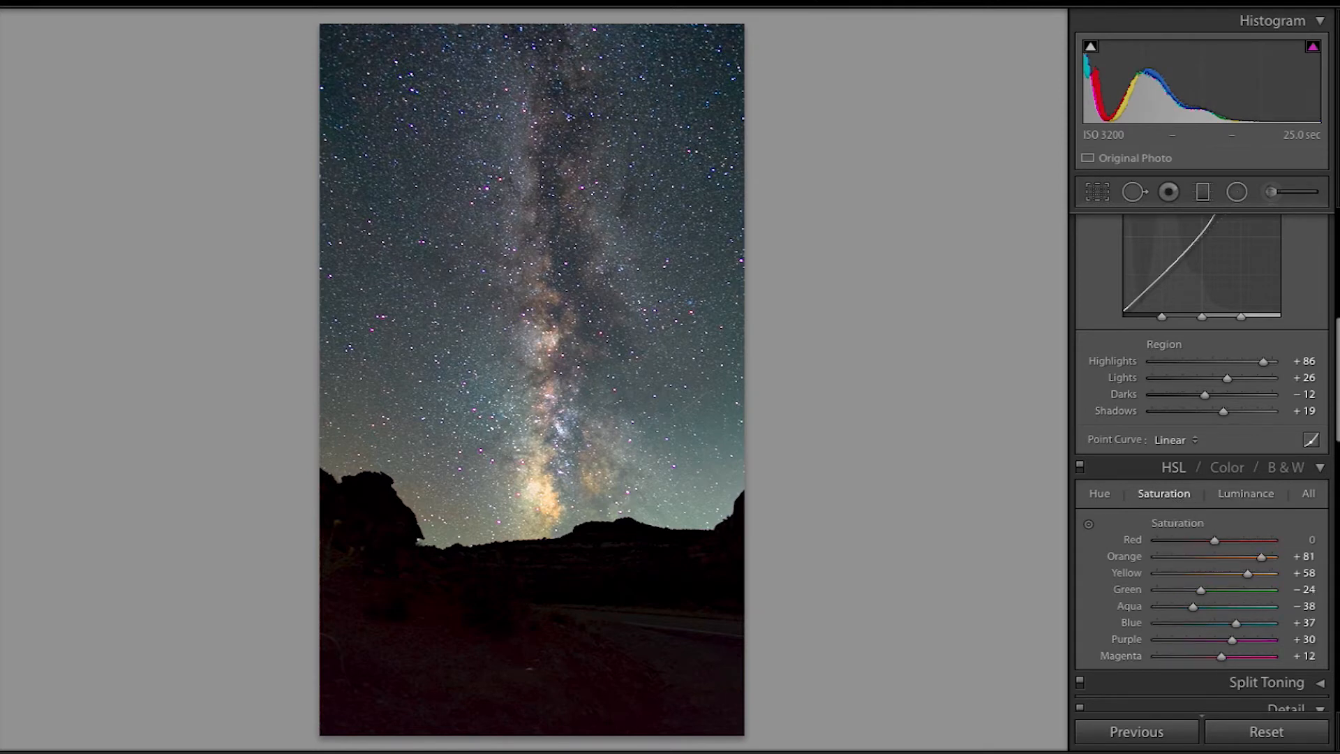
Compare the photo before and after editing in split and side-by-side views, and return to the single view.
{"action": "key", "text": "shift+y"}
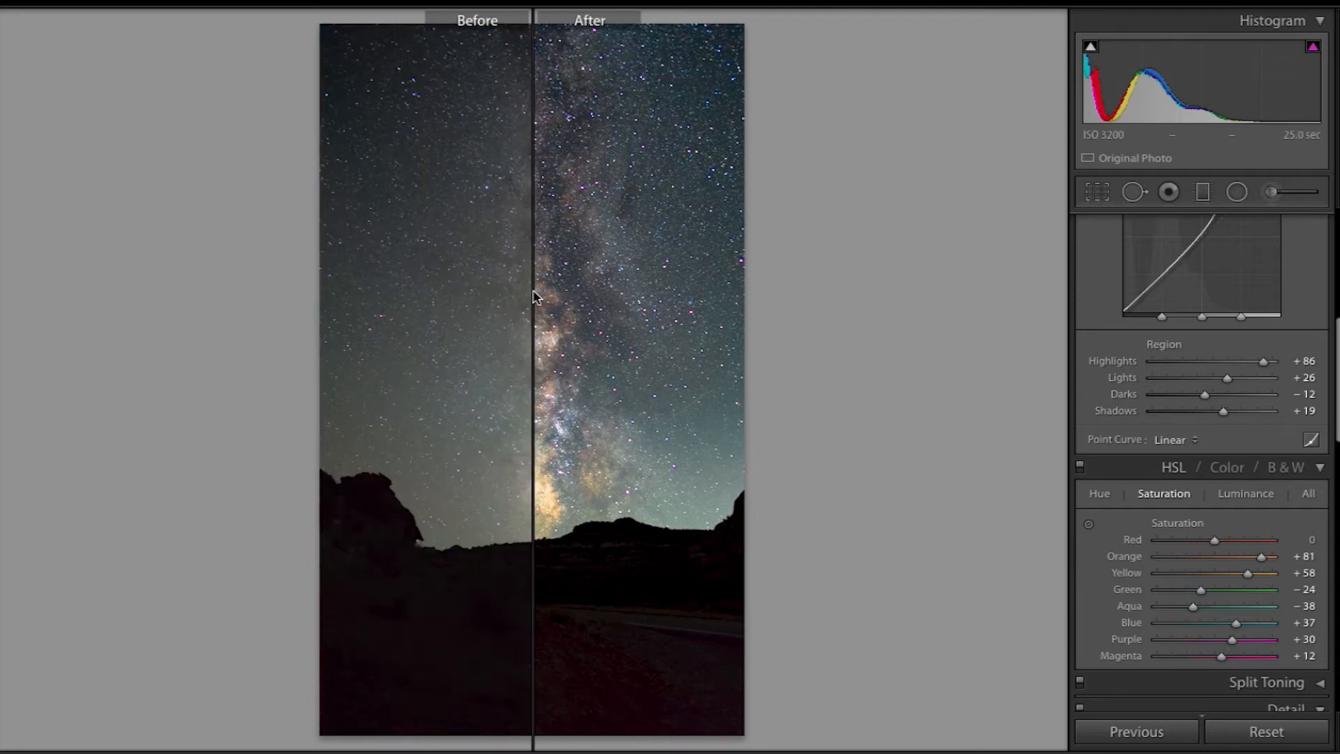
{"action": "key", "text": "y"}
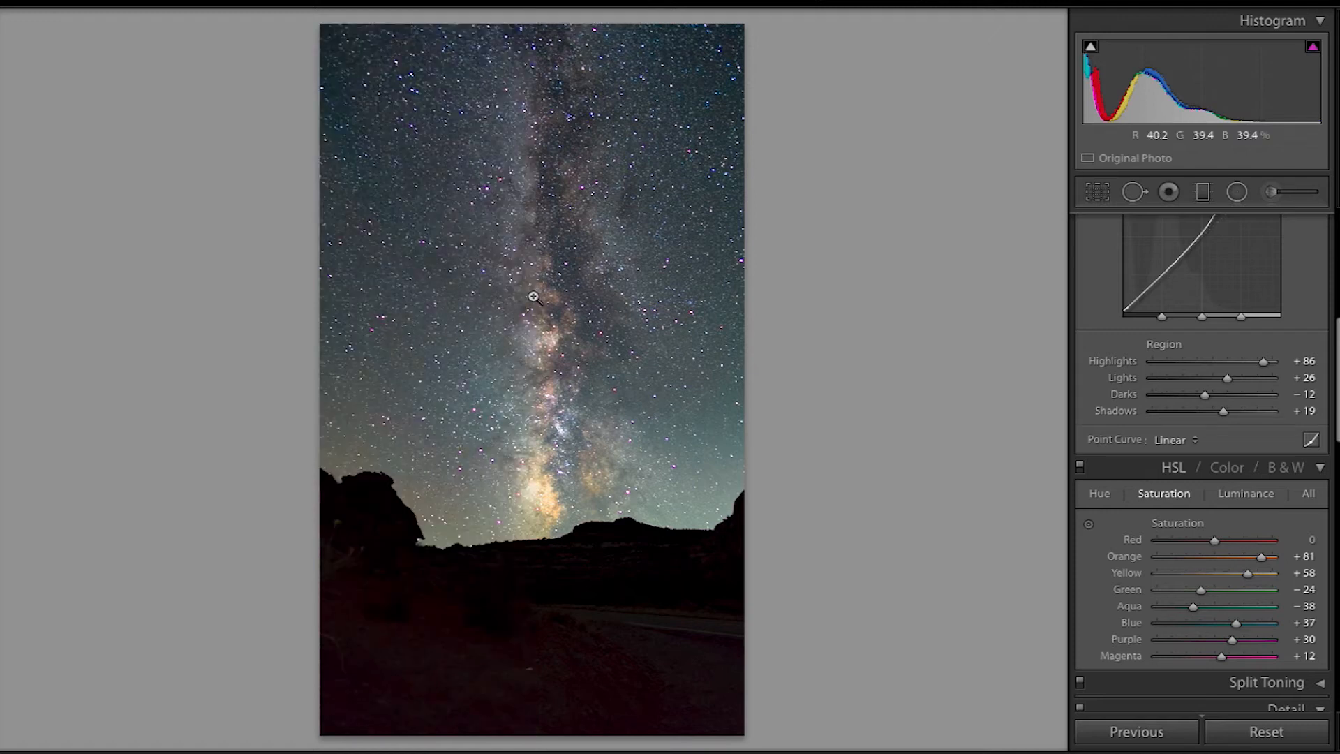
{"action": "key", "text": "y"}
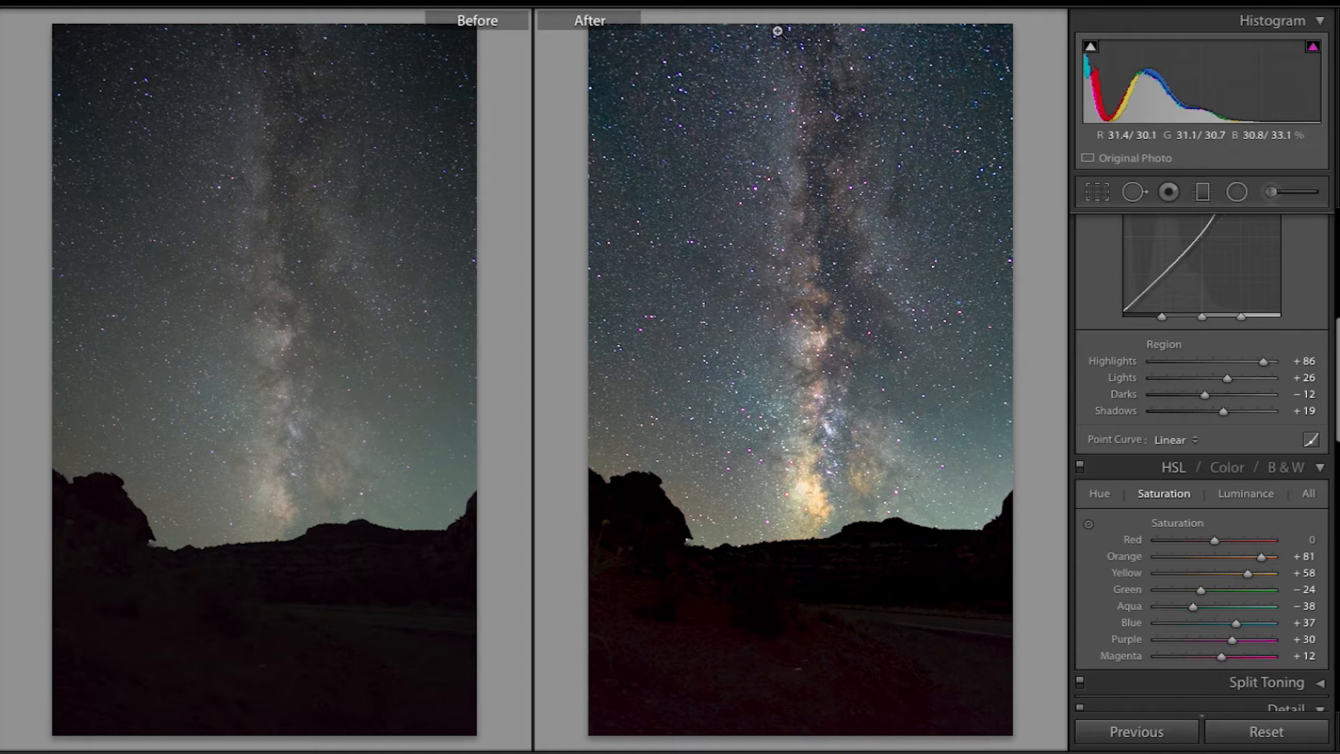
{"action": "key", "text": "y"}
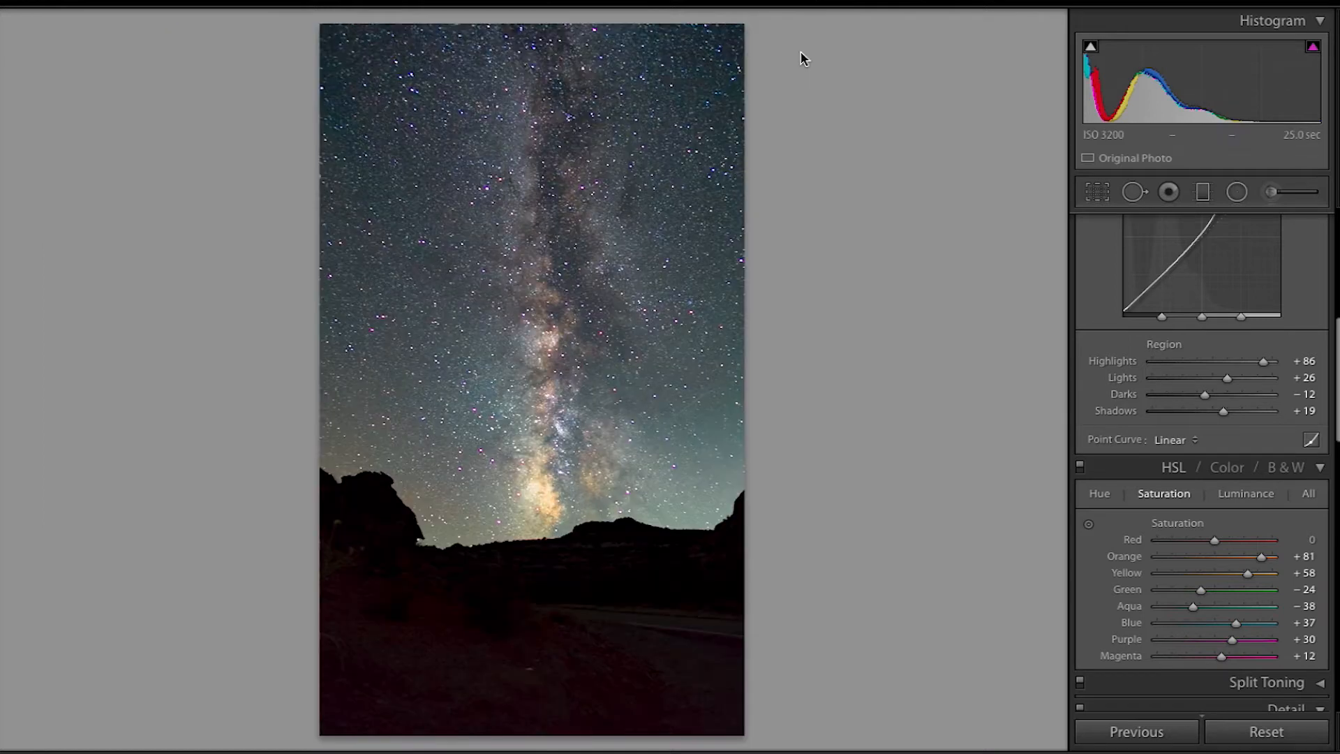
Paint a new Adjustment Brush mask along the Milky Way band from the top of the sky to the horizon.
{"action": "scroll", "coordinate": [1155, 381], "scroll_direction": "up", "scroll_amount": 3}
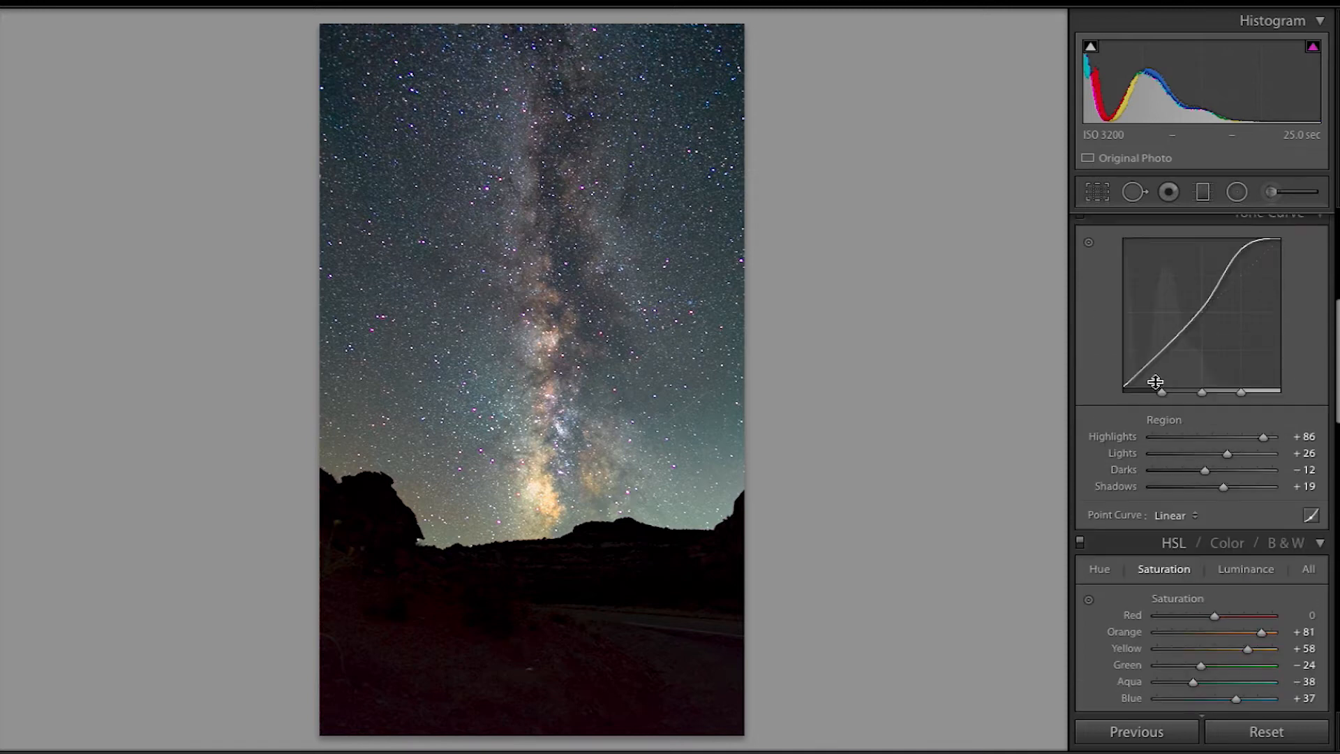
{"action": "scroll", "coordinate": [1154, 386], "scroll_direction": "up", "scroll_amount": 5}
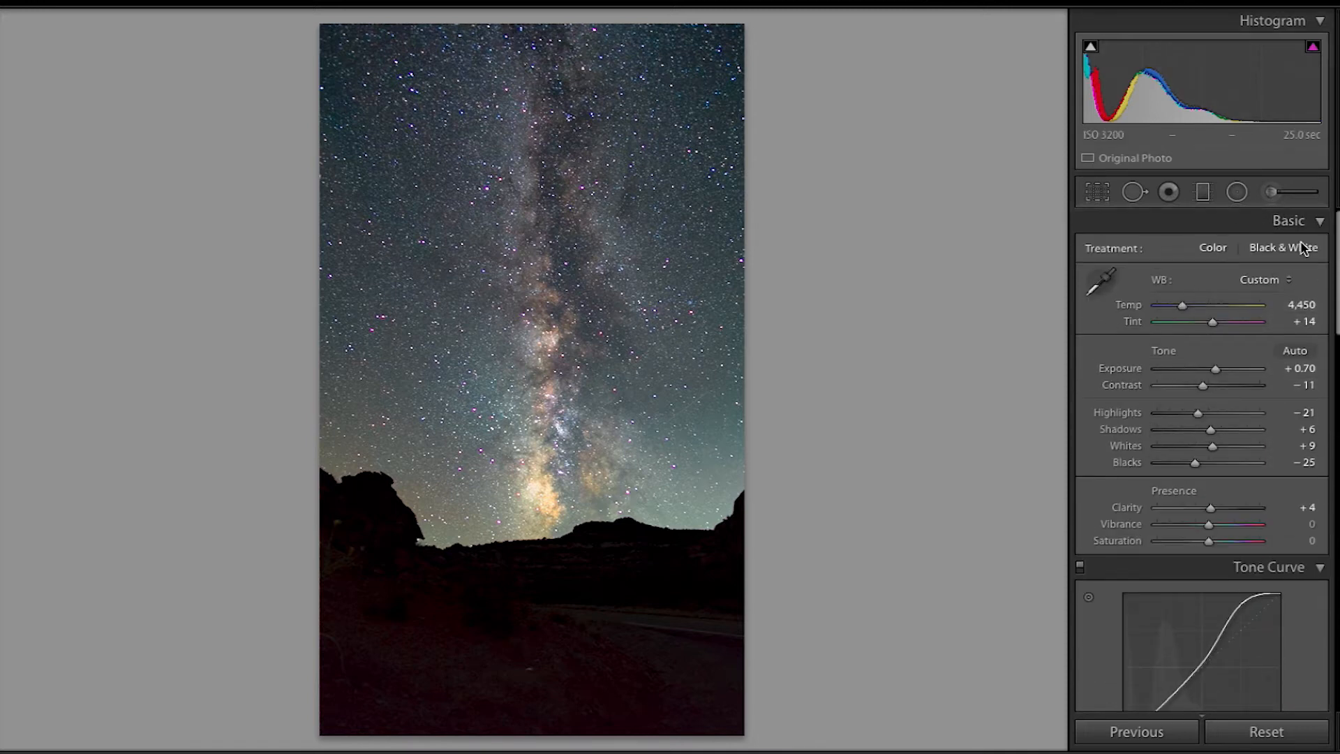
{"action": "left_click", "coordinate": [1271, 191]}
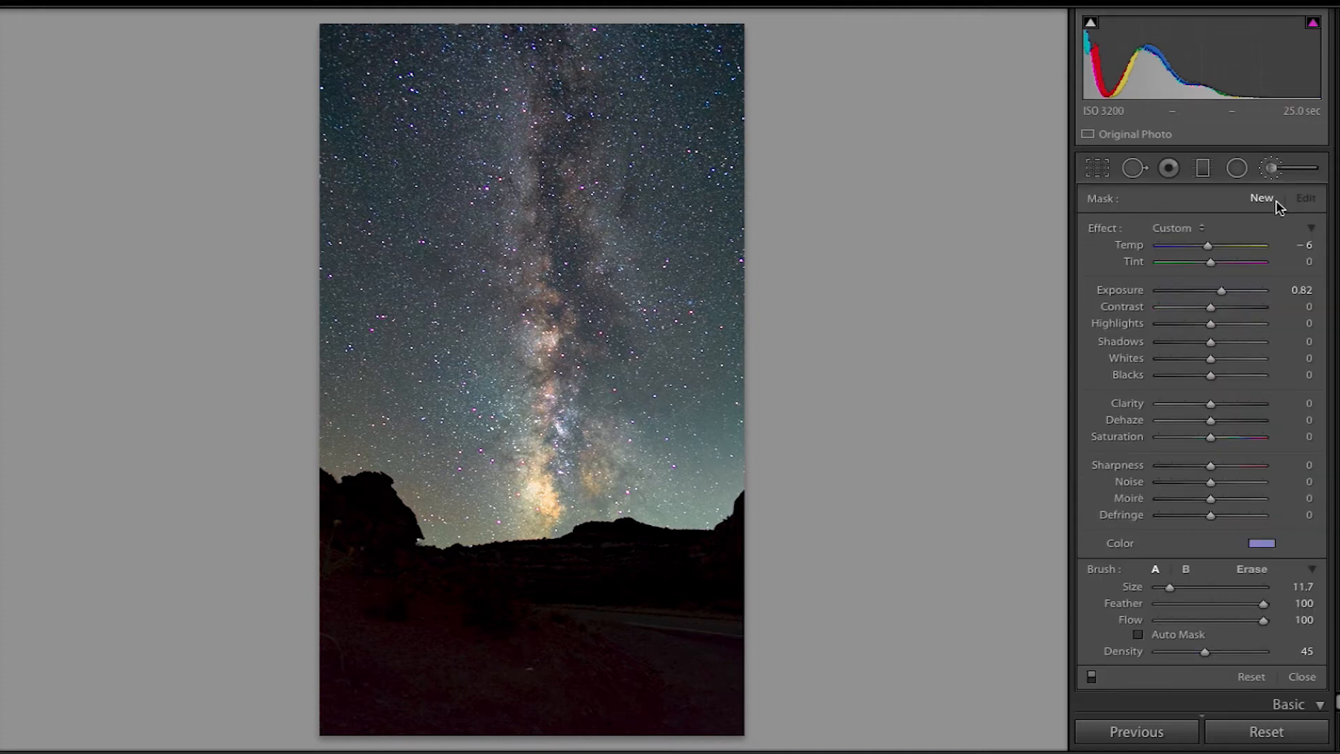
{"action": "left_click", "coordinate": [552, 44]}
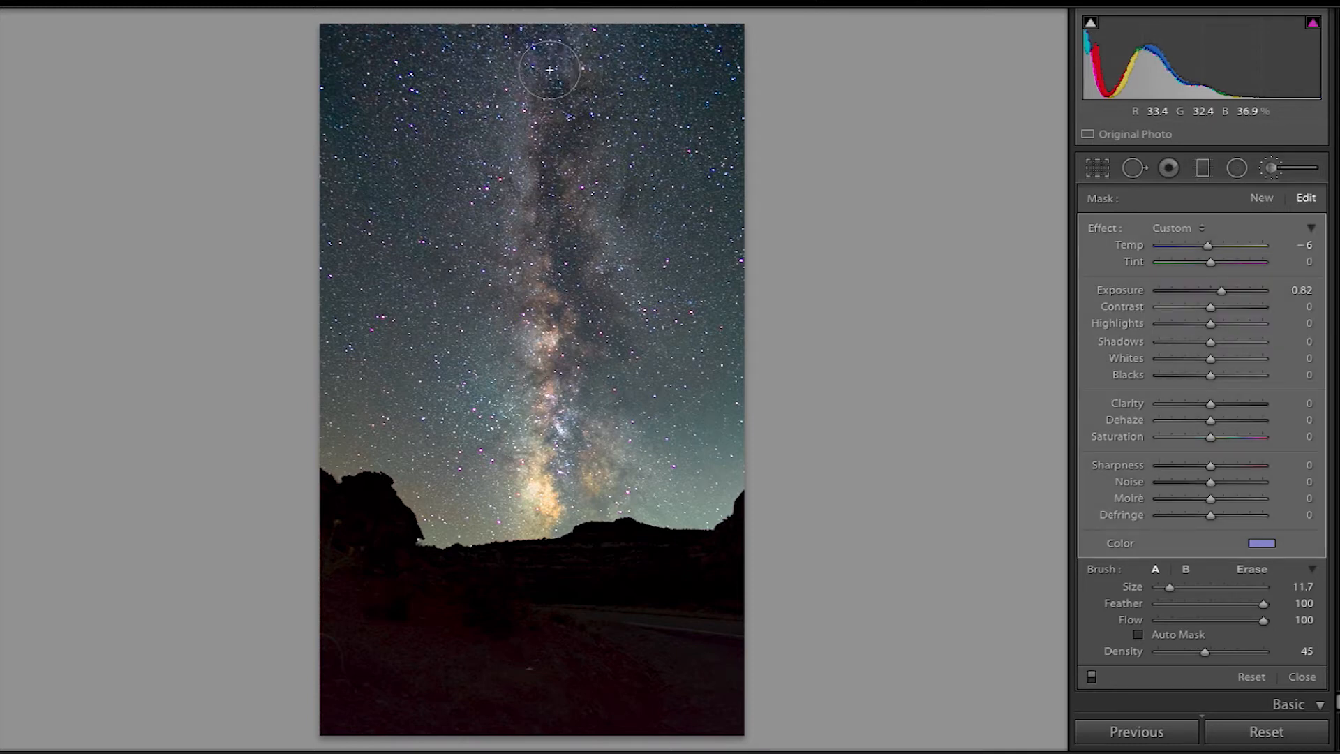
{"action": "mouse_move", "coordinate": [555, 122]}
{"action": "left_mouse_down"}
{"action": "mouse_move", "coordinate": [537, 169]}
{"action": "mouse_move", "coordinate": [537, 262]}
{"action": "mouse_move", "coordinate": [551, 312]}
{"action": "mouse_move", "coordinate": [554, 237]}
{"action": "mouse_move", "coordinate": [576, 386]}
{"action": "mouse_move", "coordinate": [582, 363]}
{"action": "mouse_move", "coordinate": [583, 463]}
{"action": "mouse_move", "coordinate": [562, 519]}
{"action": "mouse_move", "coordinate": [539, 472]}
{"action": "mouse_move", "coordinate": [562, 144]}
{"action": "mouse_move", "coordinate": [581, 271]}
{"action": "mouse_move", "coordinate": [583, 462]}
{"action": "mouse_move", "coordinate": [546, 43]}
{"action": "mouse_move", "coordinate": [526, 20]}
{"action": "mouse_move", "coordinate": [532, 33]}
{"action": "mouse_move", "coordinate": [551, 21]}
{"action": "mouse_move", "coordinate": [576, 80]}
{"action": "left_mouse_up"}
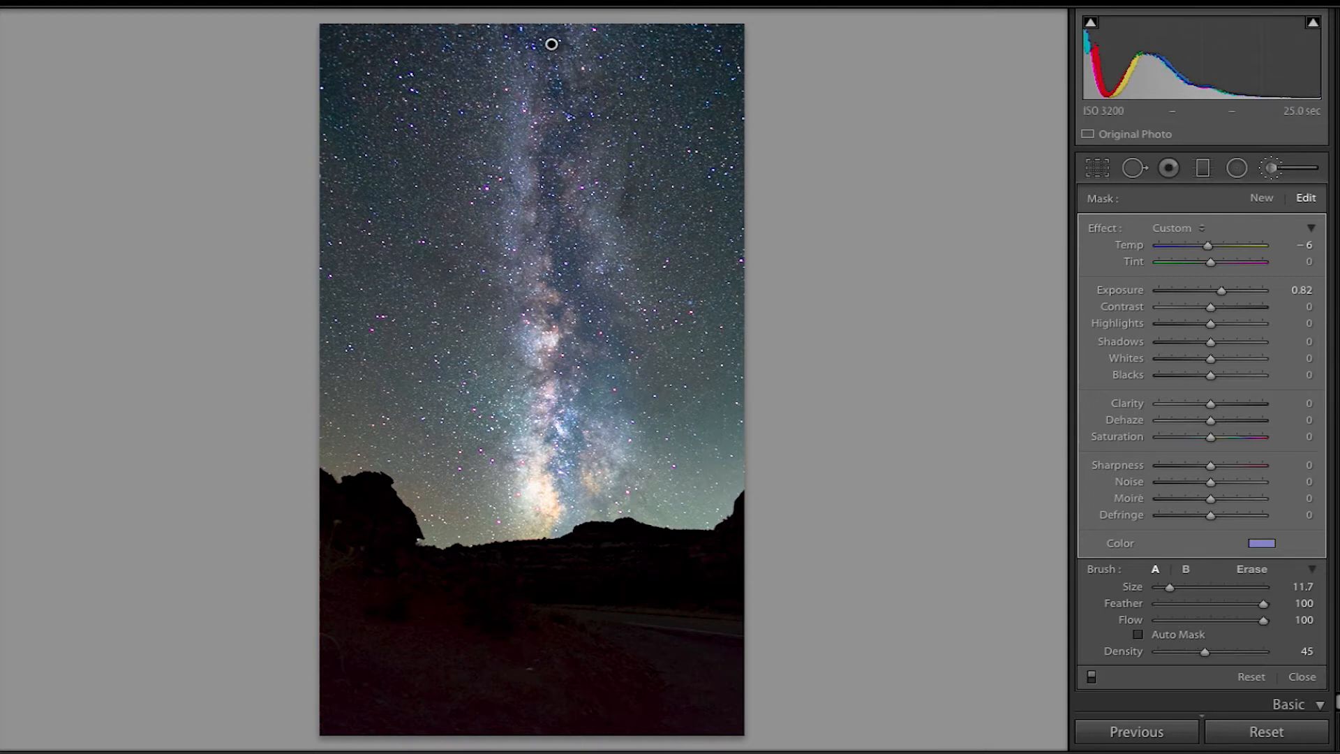
Set the Milky Way brush's Temp to 15 and compare the photo with the brush adjustments off and on.
{"action": "left_click", "coordinate": [1297, 242]}
{"action": "left_click_drag", "start_coordinate": [1209, 248], "coordinate": [1220, 250]}
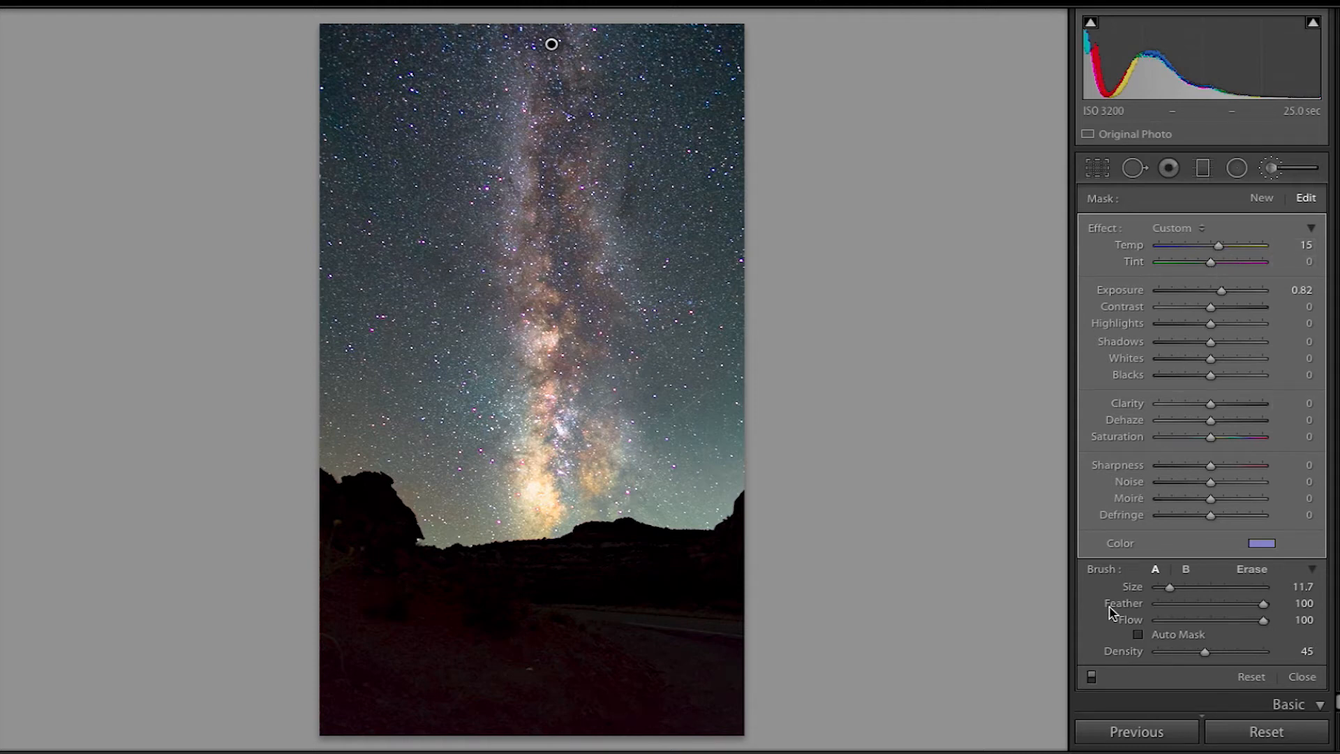
{"action": "left_click", "coordinate": [1092, 677]}
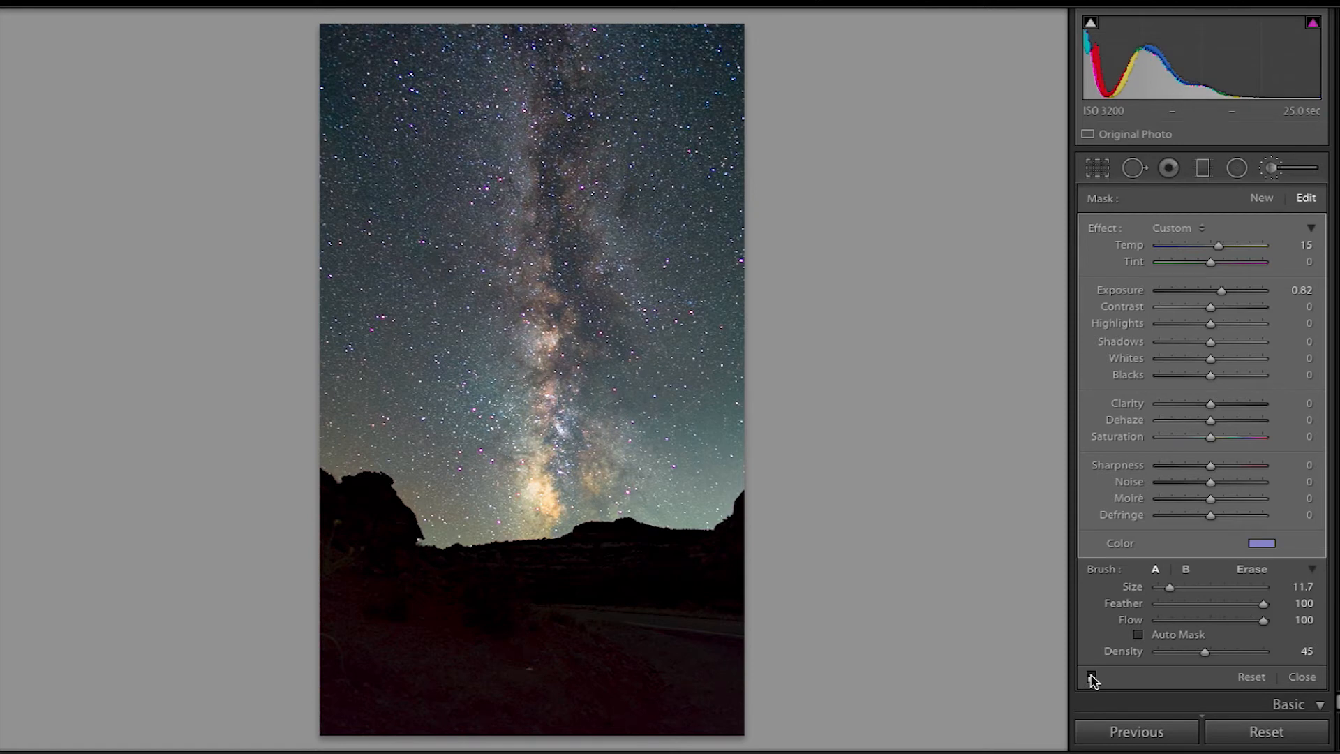
{"action": "left_click", "coordinate": [1092, 677]}
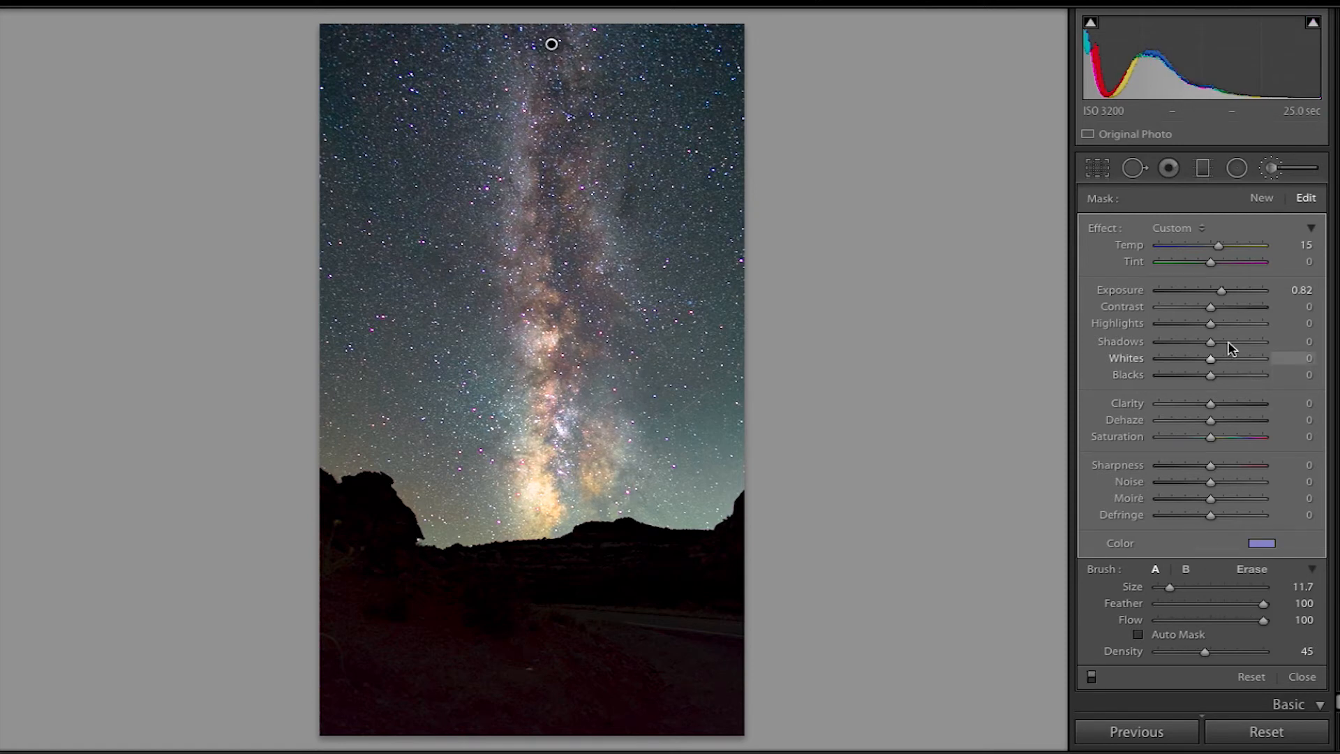
Set the Milky Way brush to Exposure 0.37, Contrast 19, Highlights 14, Shadows −12, Blacks −3, Clarity 4, Dehaze 23 and Tint −2.
{"action": "left_click_drag", "start_coordinate": [1221, 291], "coordinate": [1212, 297]}
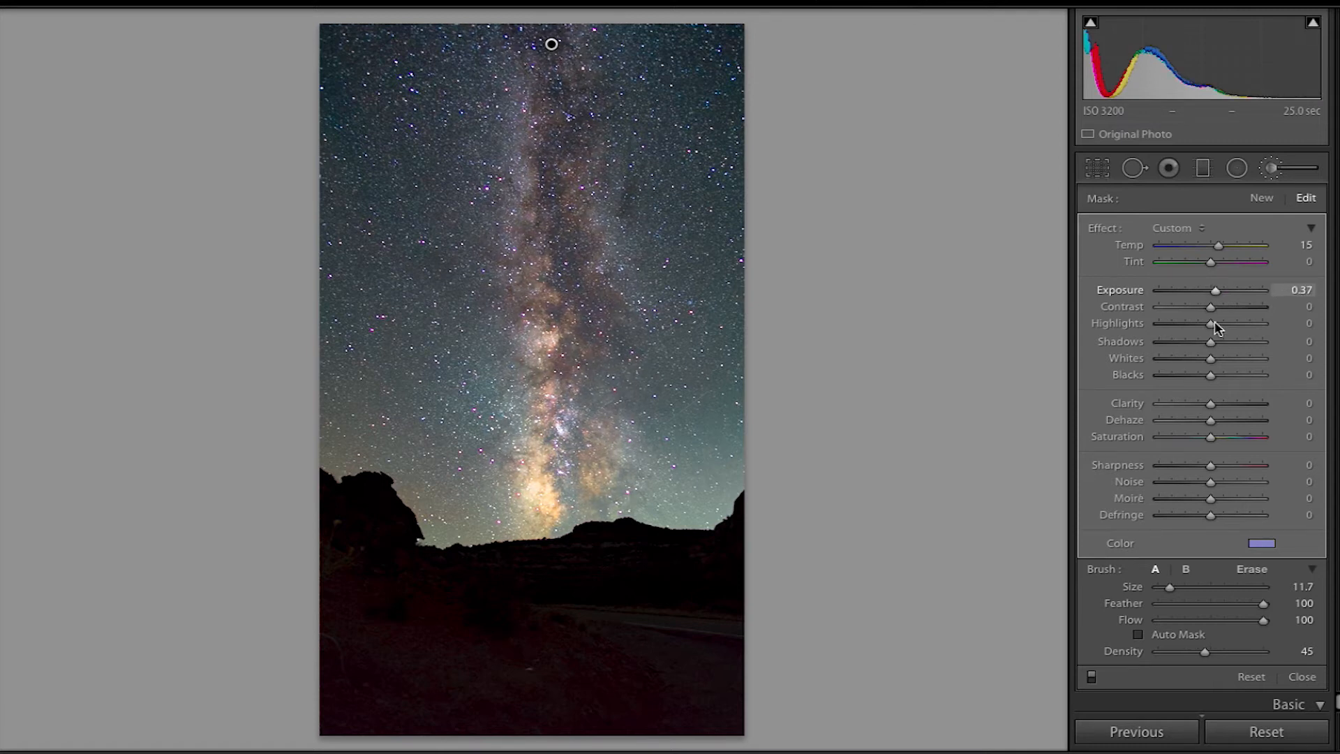
{"action": "mouse_move", "coordinate": [1211, 308]}
{"action": "left_mouse_down"}
{"action": "mouse_move", "coordinate": [1239, 305]}
{"action": "mouse_move", "coordinate": [1129, 307]}
{"action": "mouse_move", "coordinate": [1231, 309]}
{"action": "left_mouse_up"}
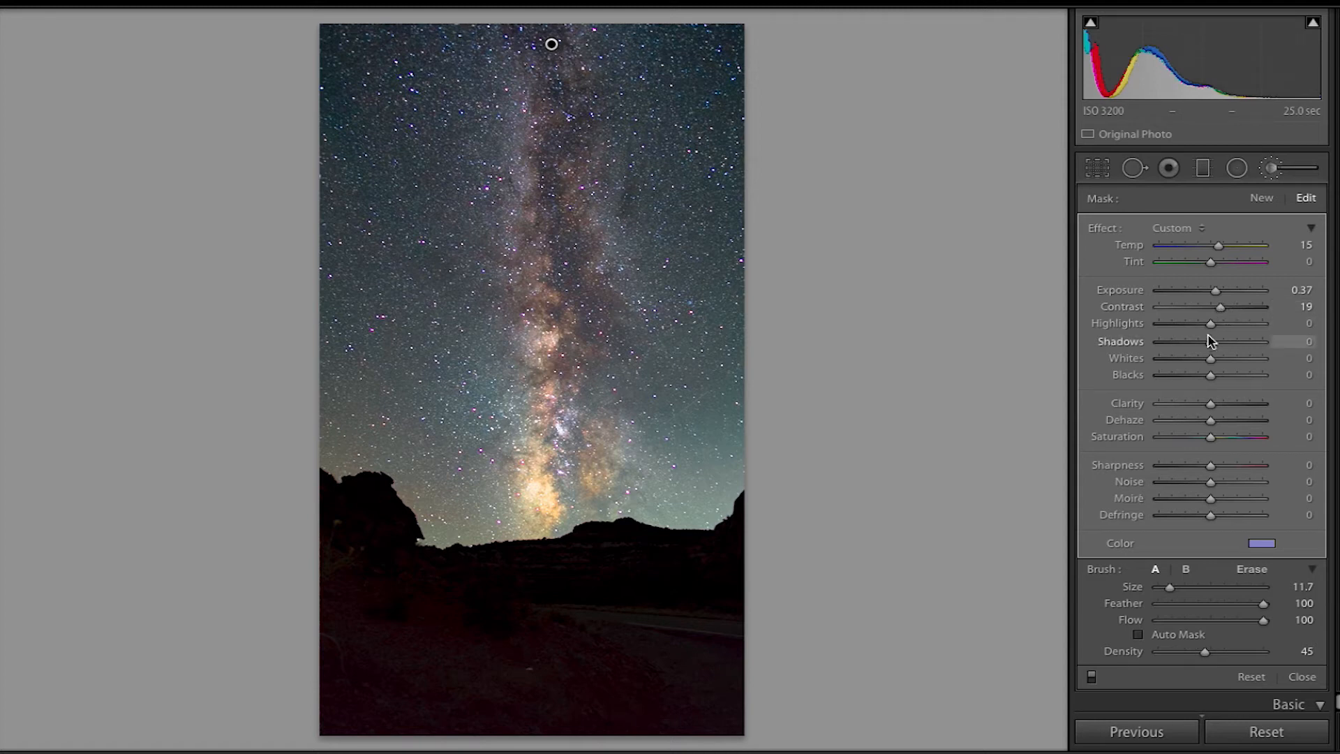
{"action": "left_click_drag", "start_coordinate": [1211, 326], "coordinate": [1223, 421]}
{"action": "left_click", "coordinate": [1308, 261]}
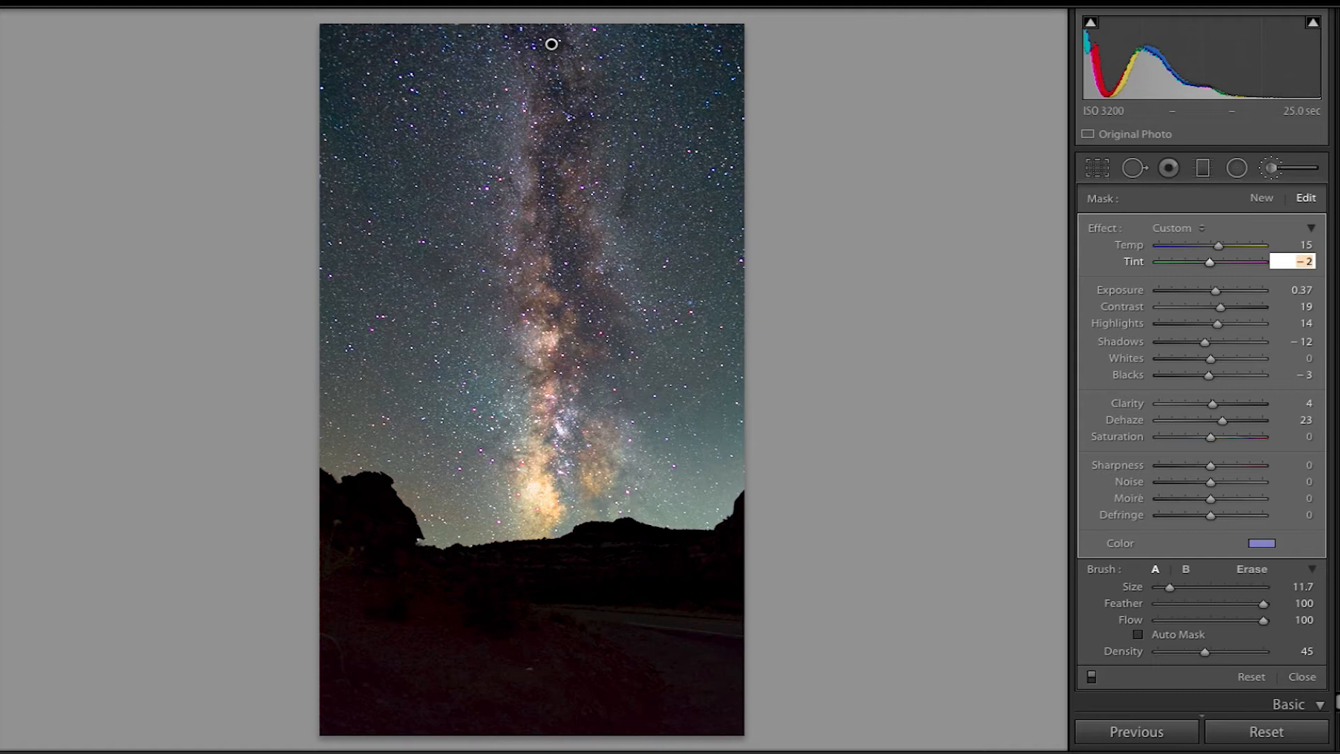
Set the Milky Way brush's Temp to 18 and Noise to 4.
{"action": "key", "text": "shift+Tab"}
{"action": "key", "text": "Up"}
{"action": "key", "text": "Up"}
{"action": "left_click_drag", "start_coordinate": [1211, 482], "coordinate": [1220, 489]}
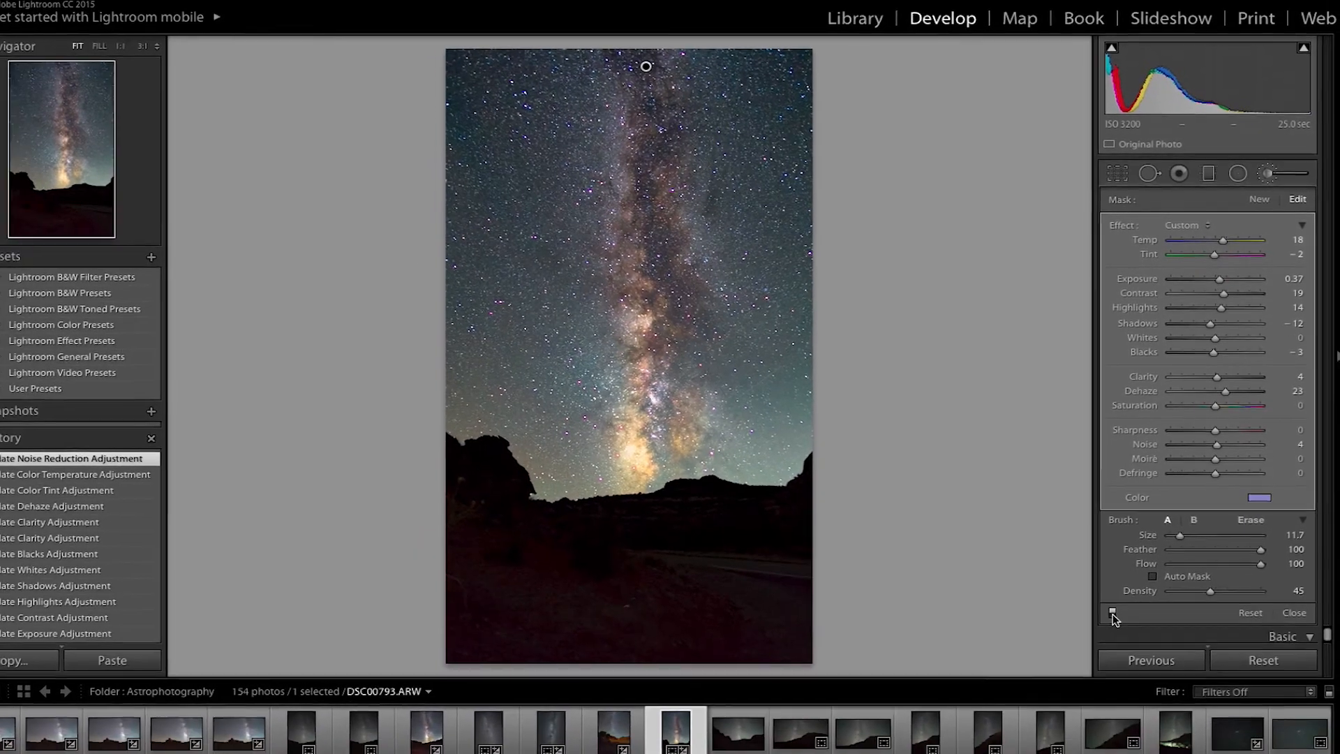
Compare the photo with the brush adjustments repeatedly switched off and on, and close the Adjustment Brush.
{"action": "left_click", "coordinate": [1108, 626]}
{"action": "left_click", "coordinate": [1120, 592]}
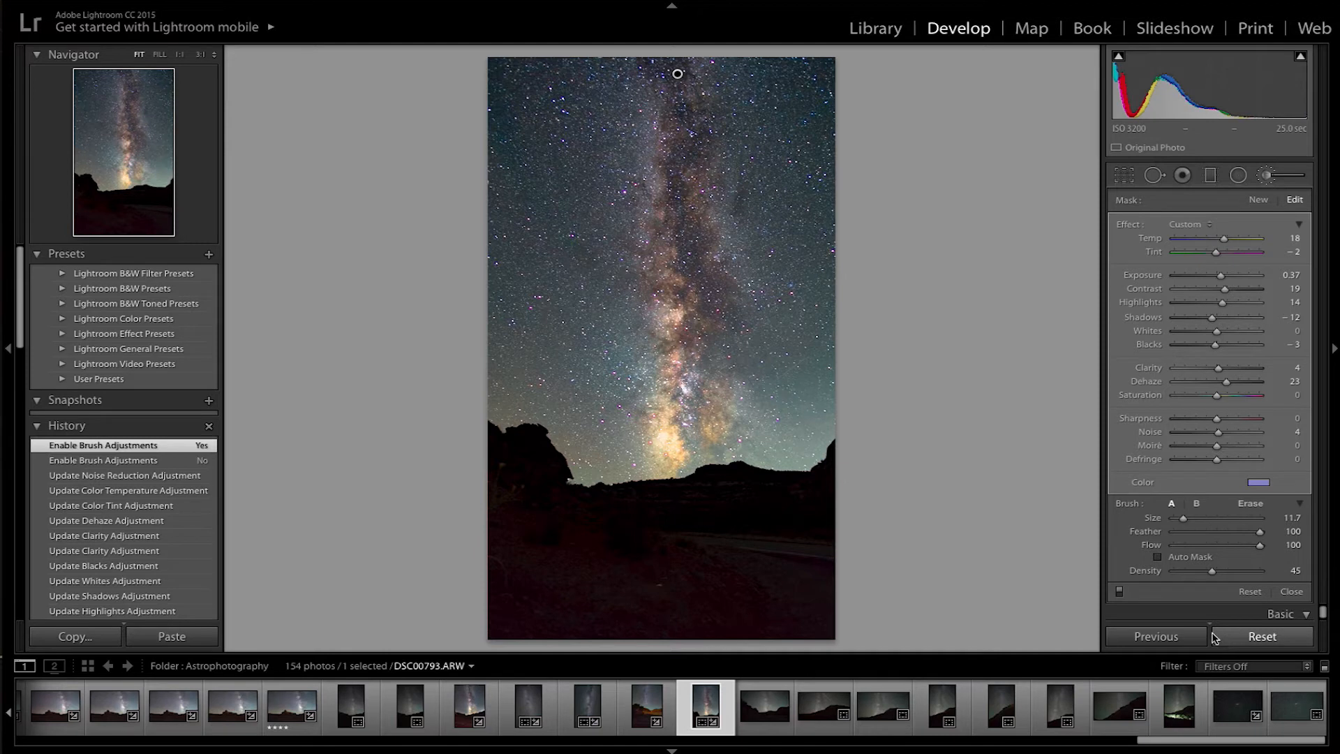
{"action": "left_click", "coordinate": [1120, 592]}
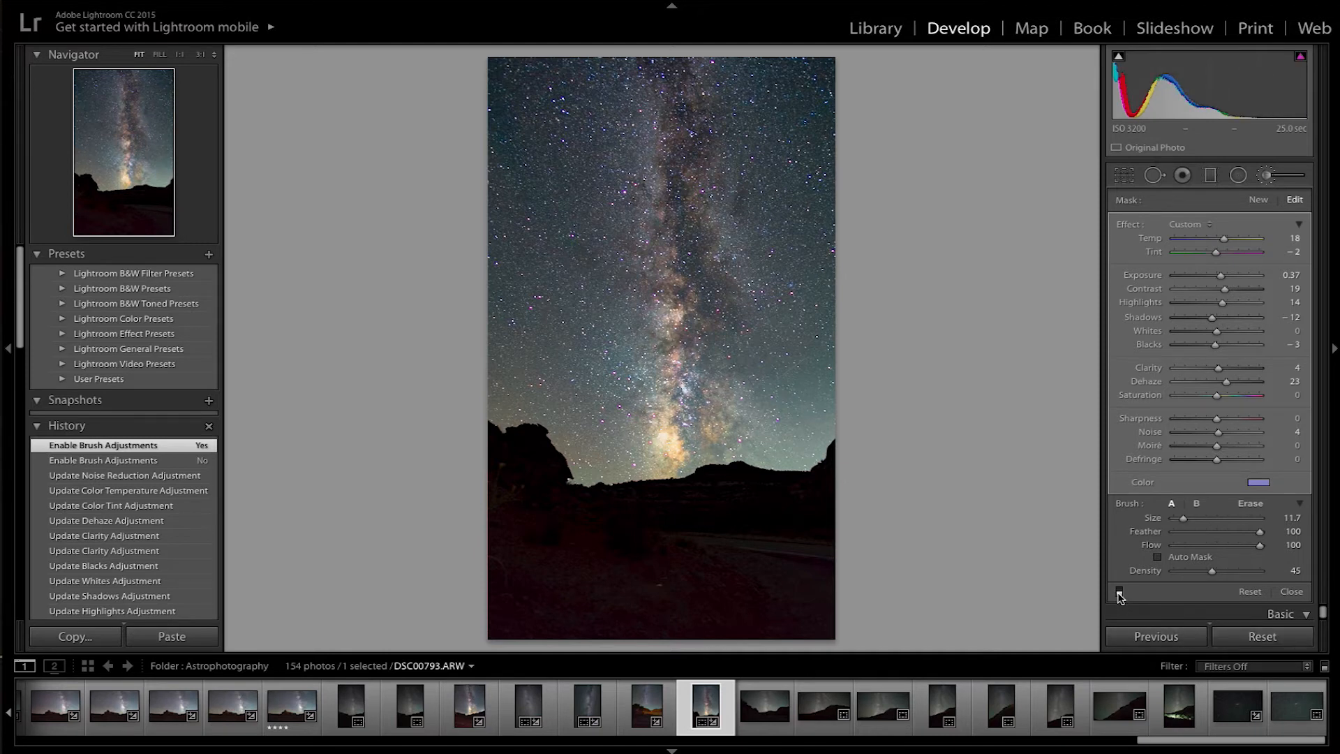
{"action": "left_click", "coordinate": [1119, 592]}
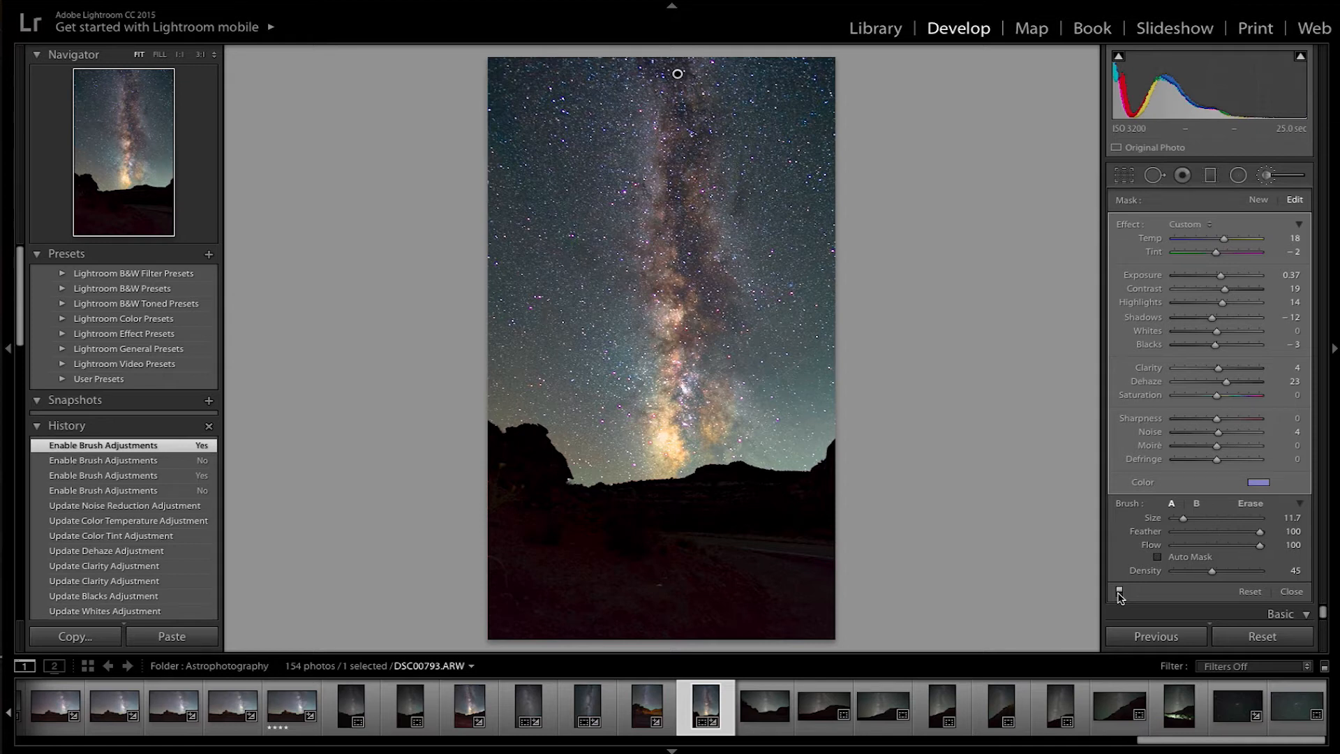
{"action": "left_click", "coordinate": [1119, 592]}
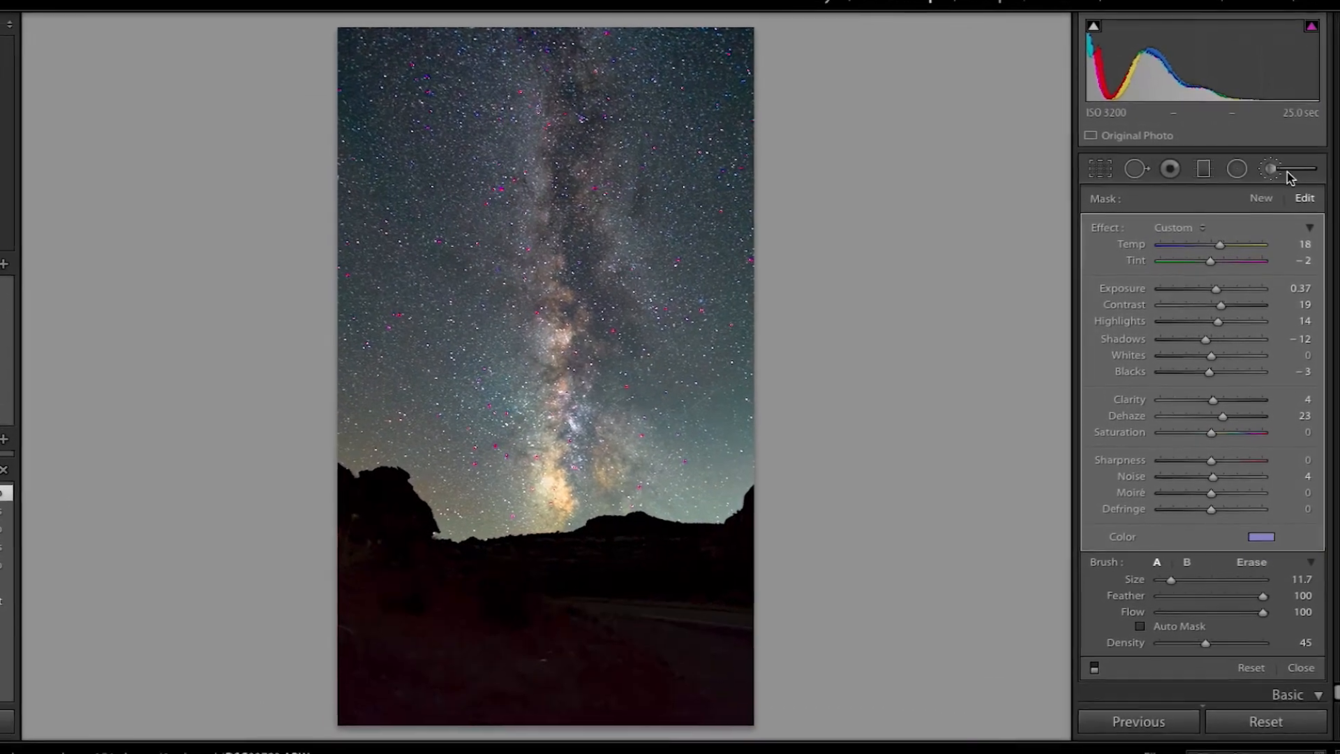
{"action": "left_click", "coordinate": [1286, 171]}
Set the HSL Magenta luminance to +51 and the noise reduction Luminance to 21 and Contrast to 10, checking the stars at close range.
{"action": "scroll", "coordinate": [1257, 489], "scroll_direction": "down", "scroll_amount": 10}
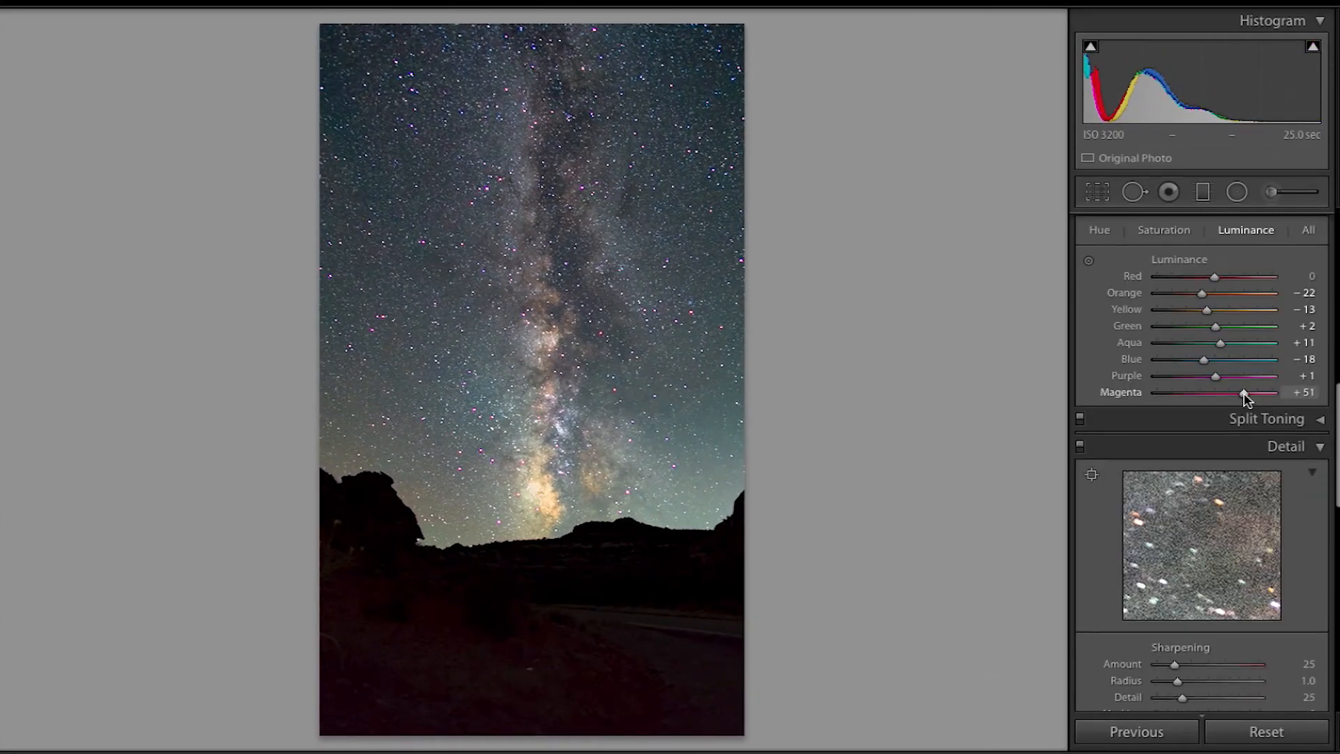
{"action": "scroll", "coordinate": [1247, 398], "scroll_direction": "down", "scroll_amount": 8}
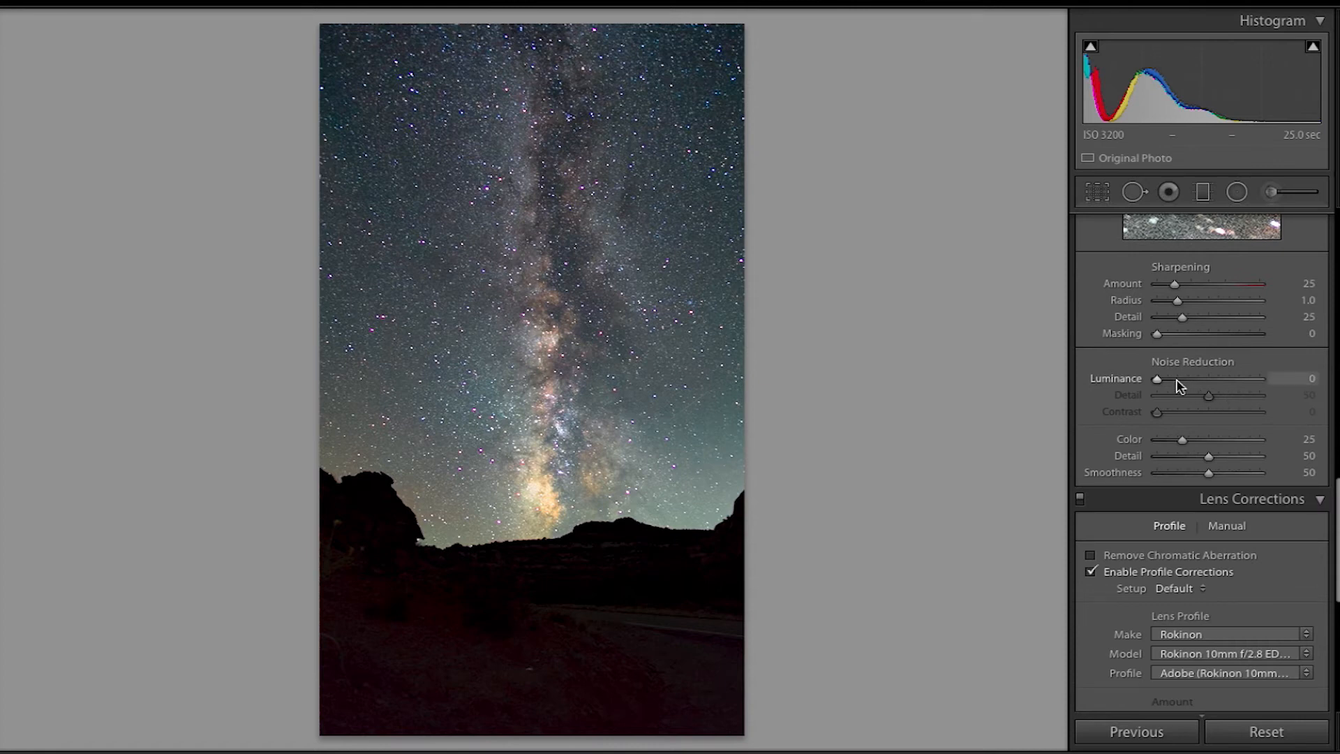
{"action": "mouse_move", "coordinate": [1167, 386]}
{"action": "left_mouse_down"}
{"action": "mouse_move", "coordinate": [1265, 393]}
{"action": "mouse_move", "coordinate": [1163, 398]}
{"action": "mouse_move", "coordinate": [1185, 383]}
{"action": "left_mouse_up"}
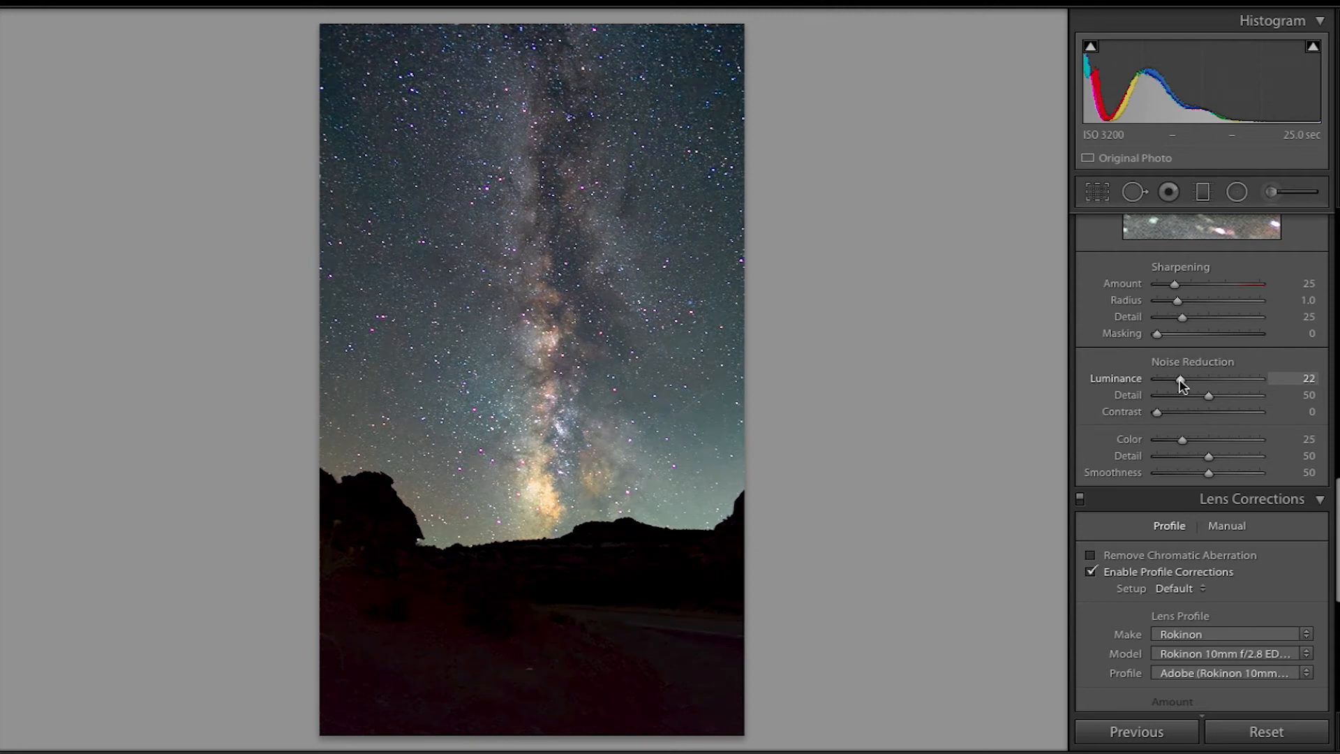
{"action": "left_click", "coordinate": [697, 372]}
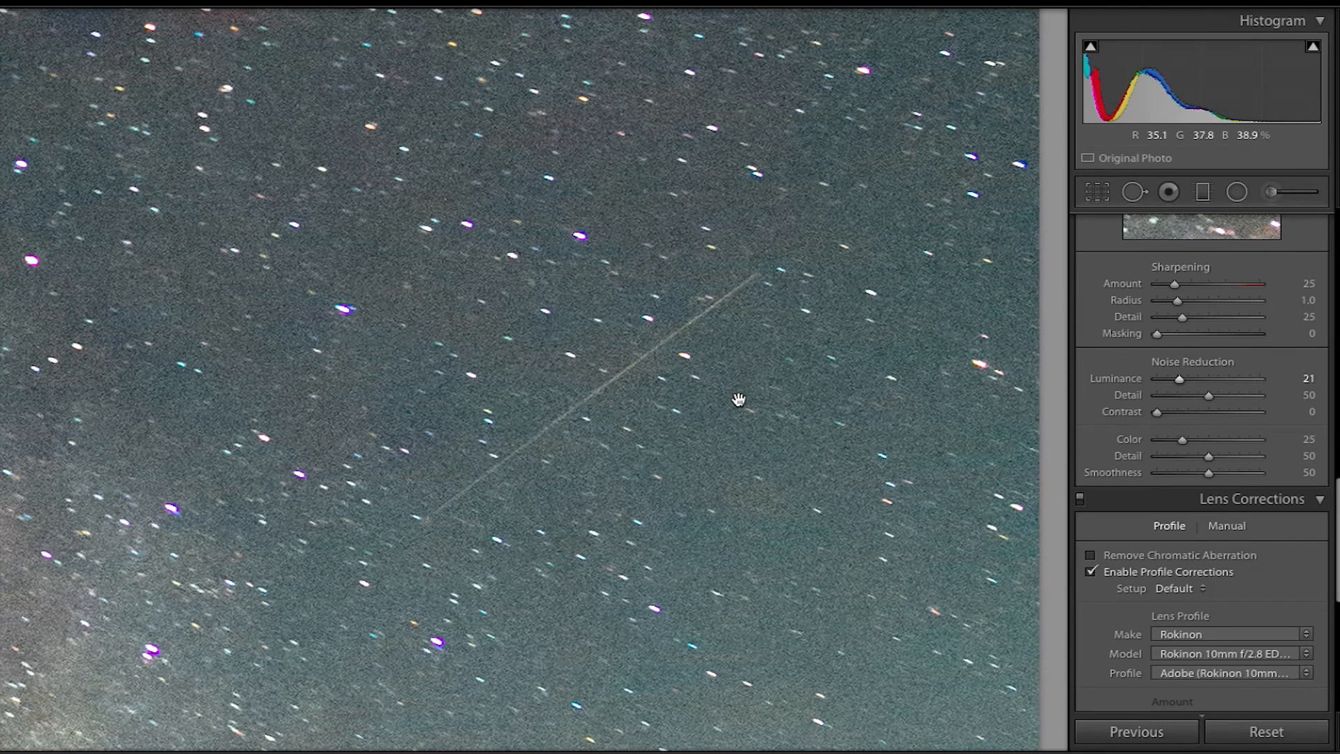
{"action": "left_click", "coordinate": [740, 401]}
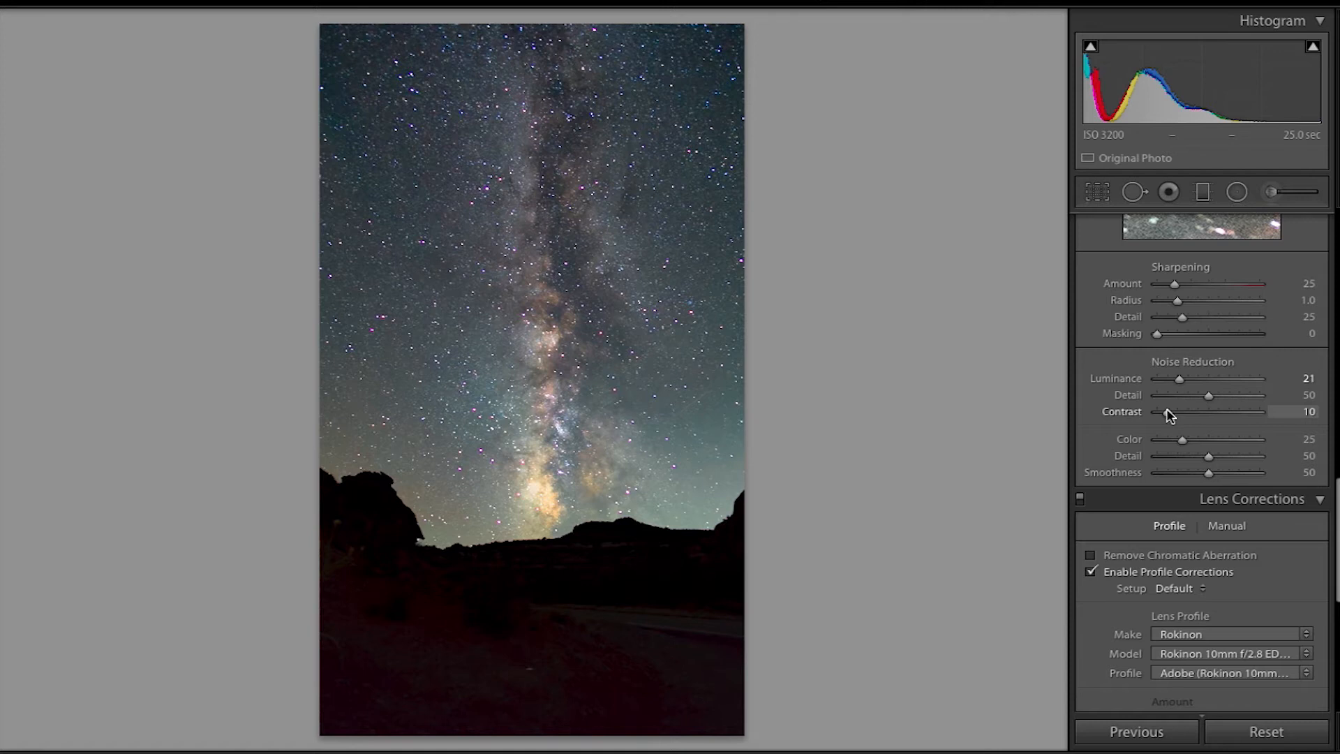
Re-enable the brush adjustments and paint a second Adjustment Brush mask over the dark rocks and ground in the foreground.
{"action": "scroll", "coordinate": [1174, 418], "scroll_direction": "up", "scroll_amount": 15}
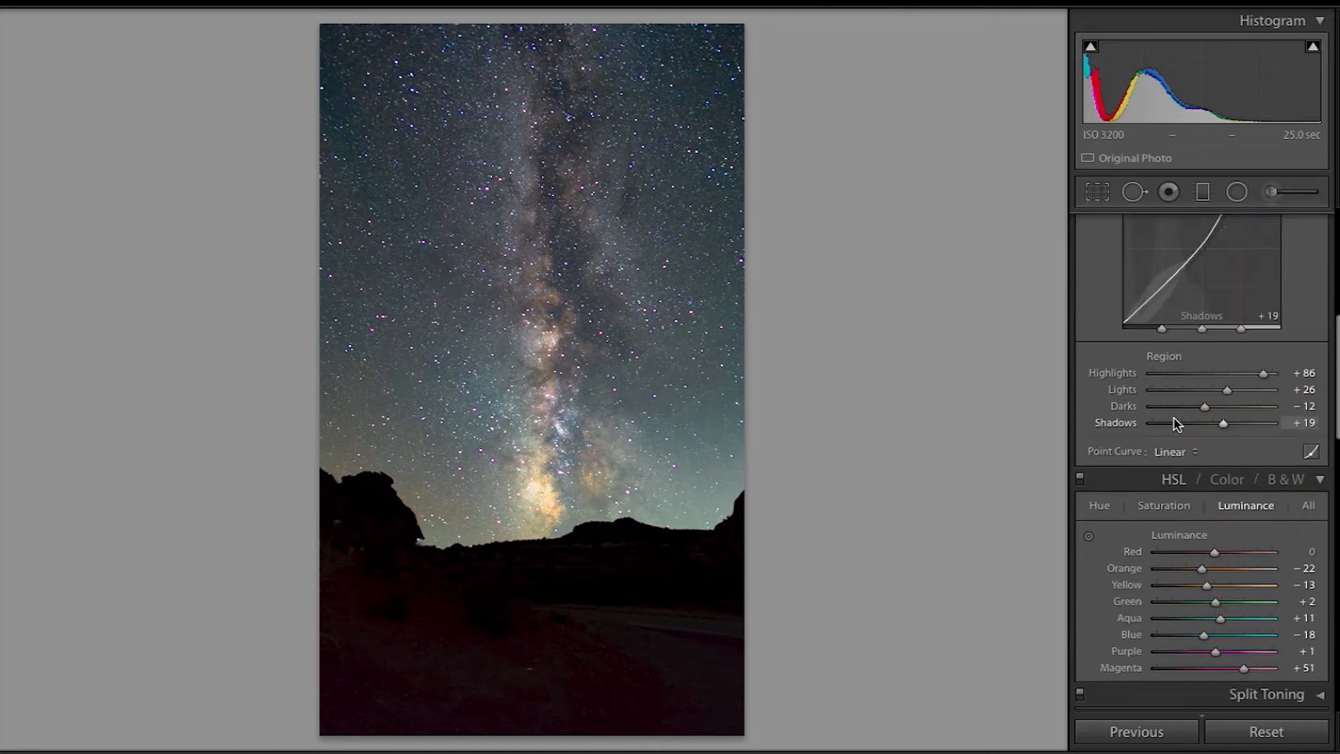
{"action": "left_click", "coordinate": [1280, 195]}
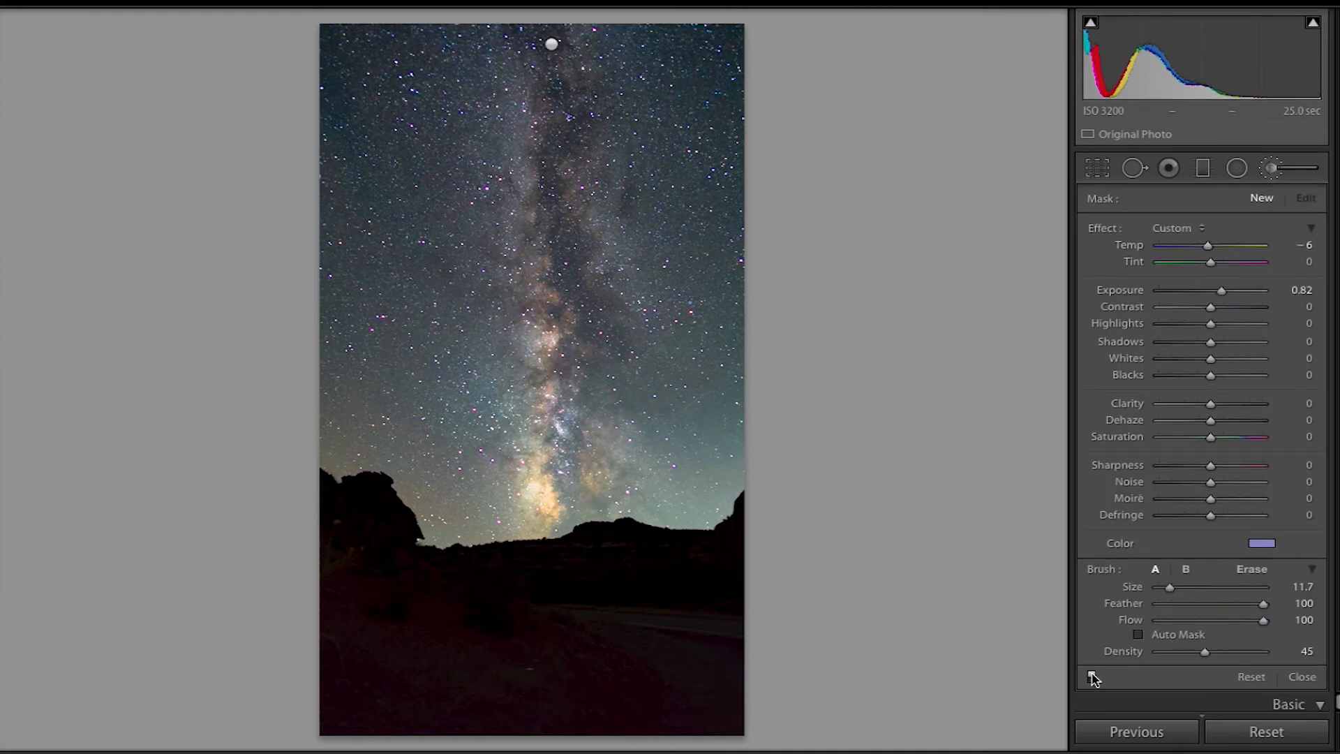
{"action": "left_click", "coordinate": [1092, 677]}
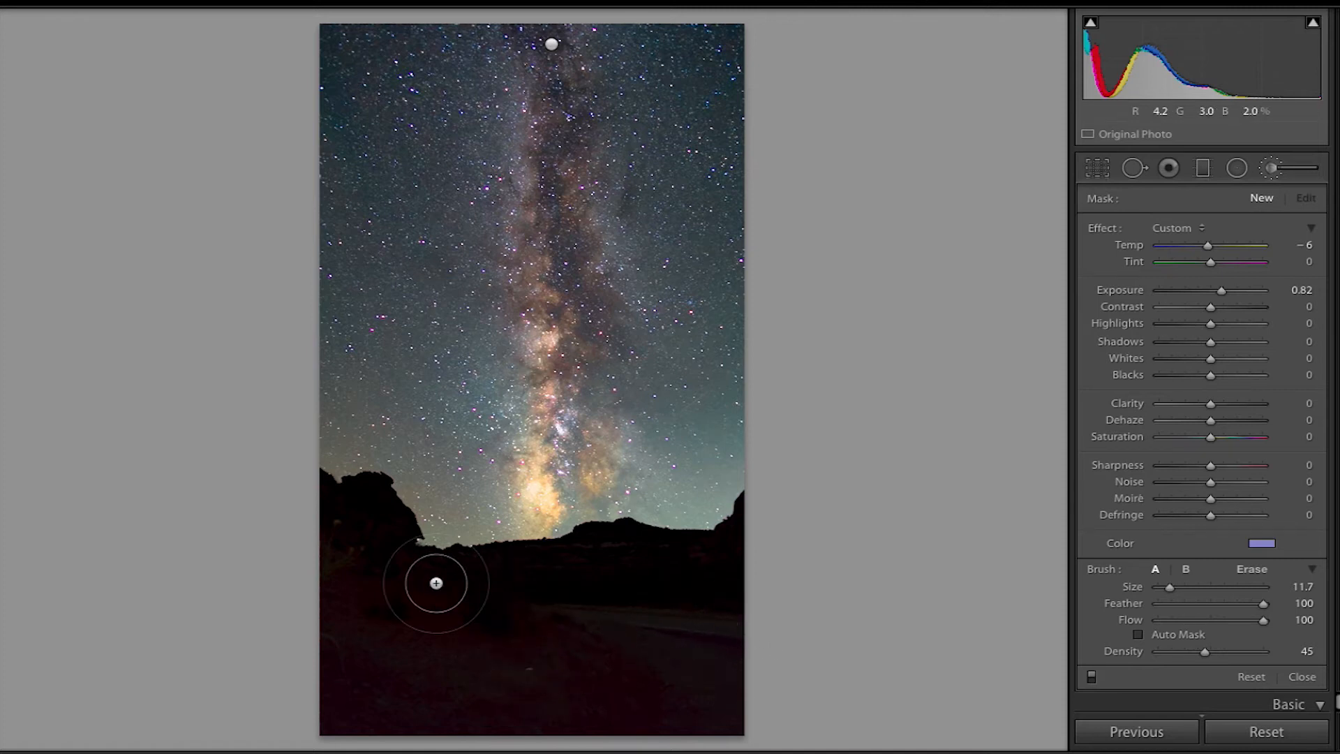
{"action": "left_click", "coordinate": [360, 508]}
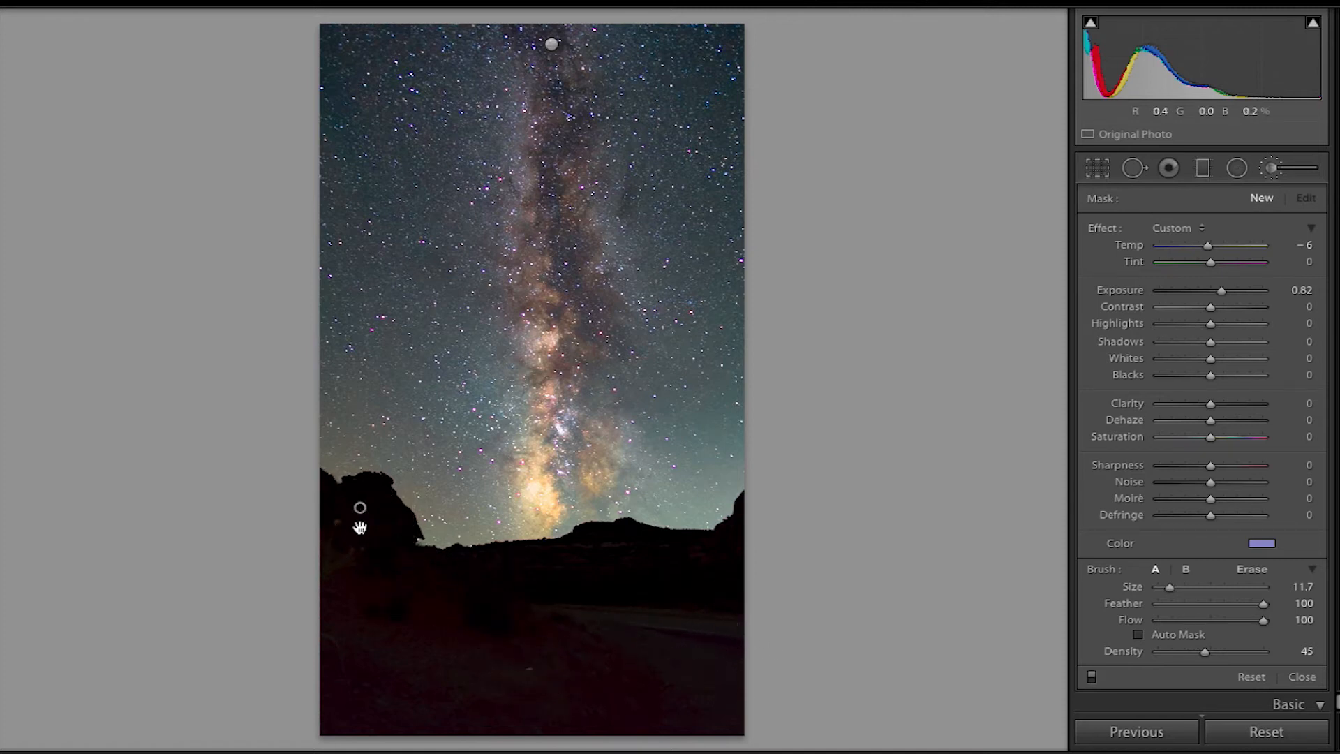
{"action": "mouse_move", "coordinate": [354, 515]}
{"action": "left_mouse_down"}
{"action": "mouse_move", "coordinate": [344, 509]}
{"action": "mouse_move", "coordinate": [338, 560]}
{"action": "mouse_move", "coordinate": [379, 533]}
{"action": "mouse_move", "coordinate": [379, 611]}
{"action": "mouse_move", "coordinate": [358, 670]}
{"action": "mouse_move", "coordinate": [539, 694]}
{"action": "mouse_move", "coordinate": [593, 656]}
{"action": "mouse_move", "coordinate": [762, 635]}
{"action": "mouse_move", "coordinate": [719, 575]}
{"action": "mouse_move", "coordinate": [661, 559]}
{"action": "mouse_move", "coordinate": [556, 554]}
{"action": "mouse_move", "coordinate": [400, 577]}
{"action": "mouse_move", "coordinate": [389, 663]}
{"action": "mouse_move", "coordinate": [491, 727]}
{"action": "mouse_move", "coordinate": [440, 743]}
{"action": "mouse_move", "coordinate": [290, 690]}
{"action": "mouse_move", "coordinate": [322, 569]}
{"action": "mouse_move", "coordinate": [342, 579]}
{"action": "left_mouse_up"}
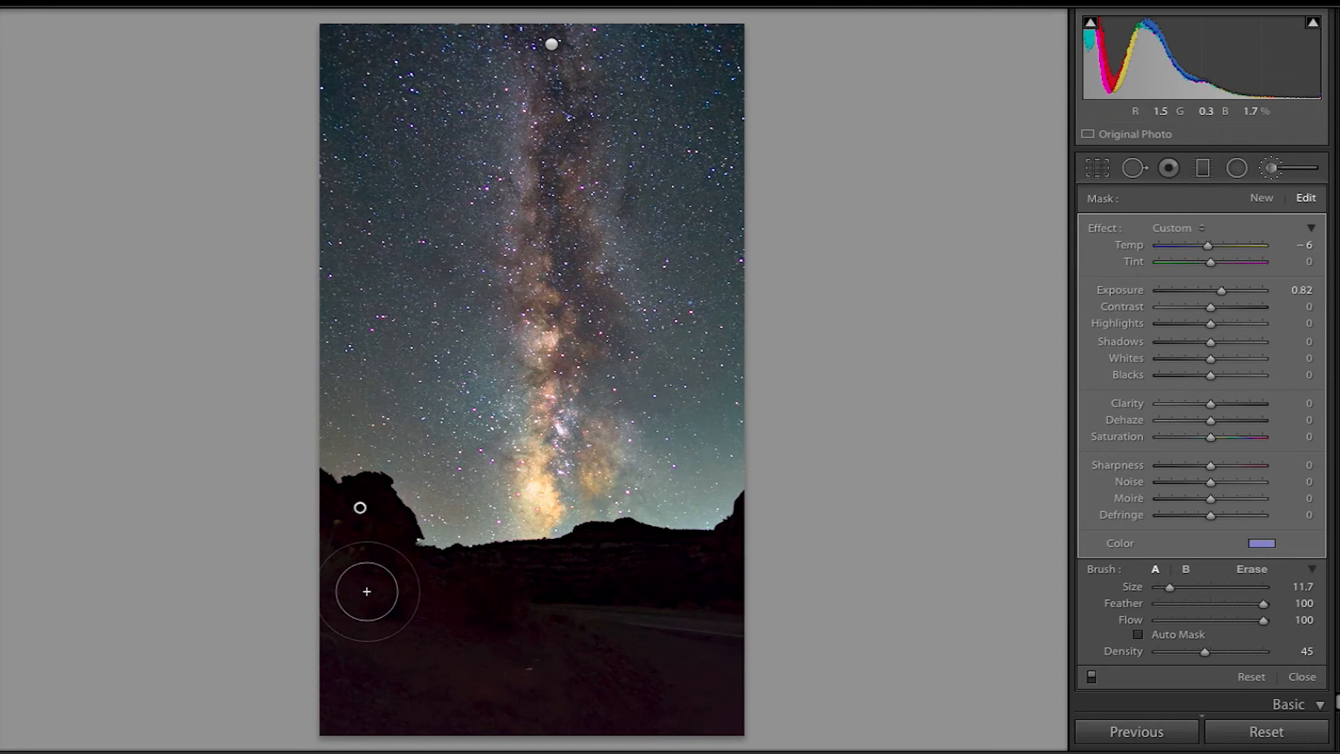
{"action": "key", "text": "o"}
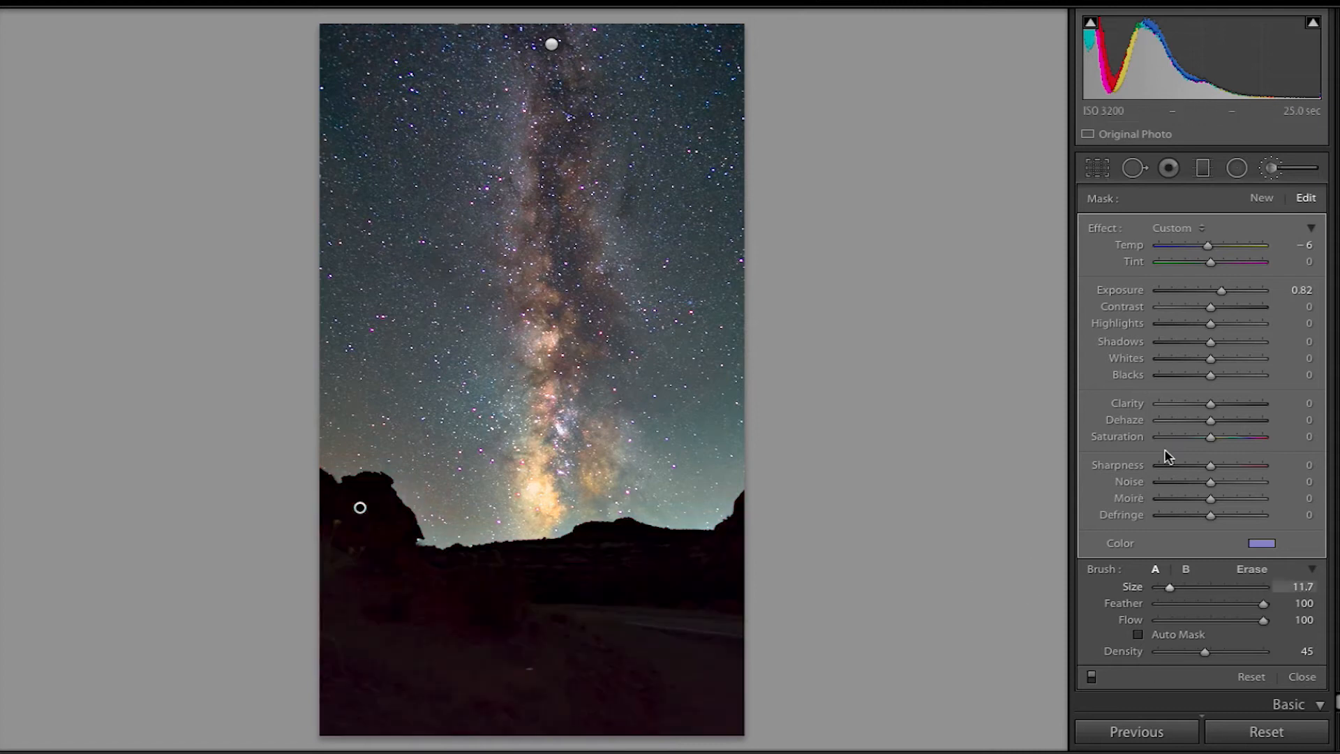
Set the foreground brush to Exposure 1.46, Contrast 41, Highlights −18, Shadows 34, Whites 43 and Blacks −14.
{"action": "left_click_drag", "start_coordinate": [1230, 293], "coordinate": [1240, 294]}
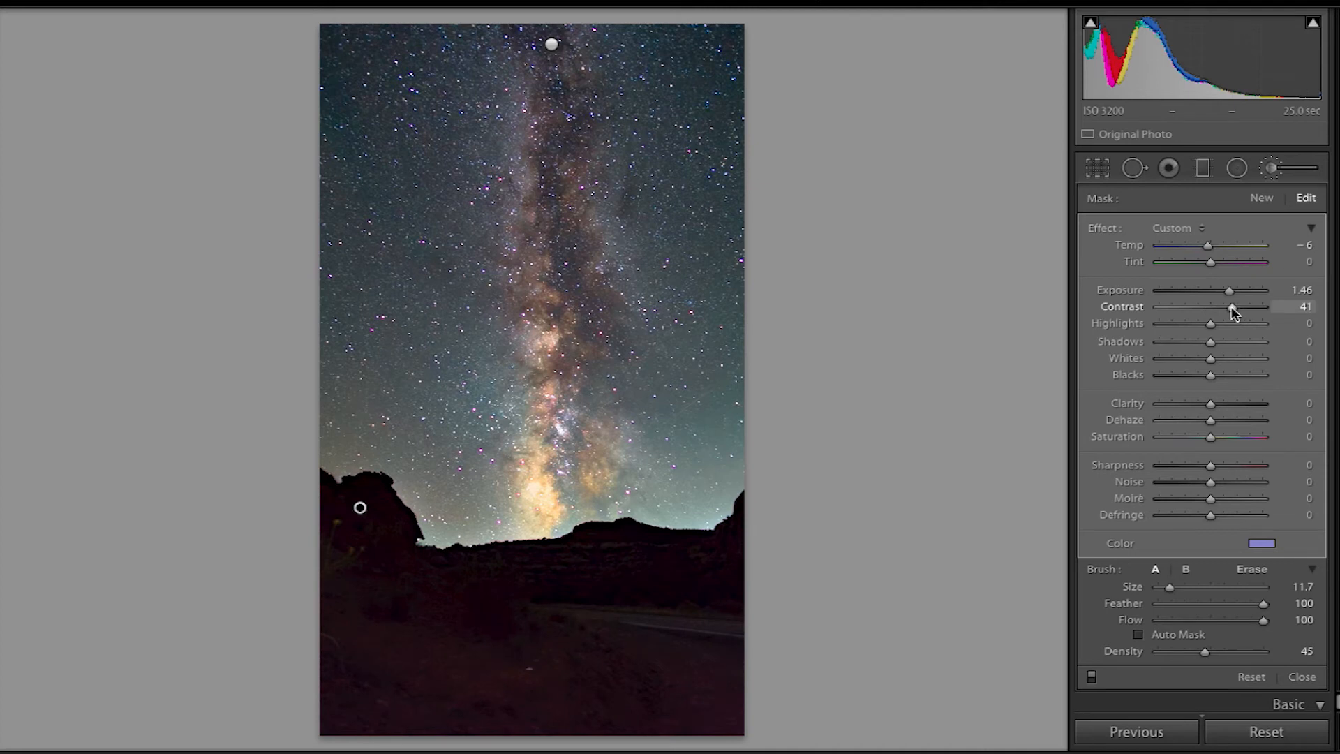
{"action": "mouse_move", "coordinate": [1212, 326]}
{"action": "left_mouse_down"}
{"action": "mouse_move", "coordinate": [1260, 325]}
{"action": "mouse_move", "coordinate": [1006, 336]}
{"action": "mouse_move", "coordinate": [1256, 325]}
{"action": "mouse_move", "coordinate": [1191, 333]}
{"action": "left_mouse_up"}
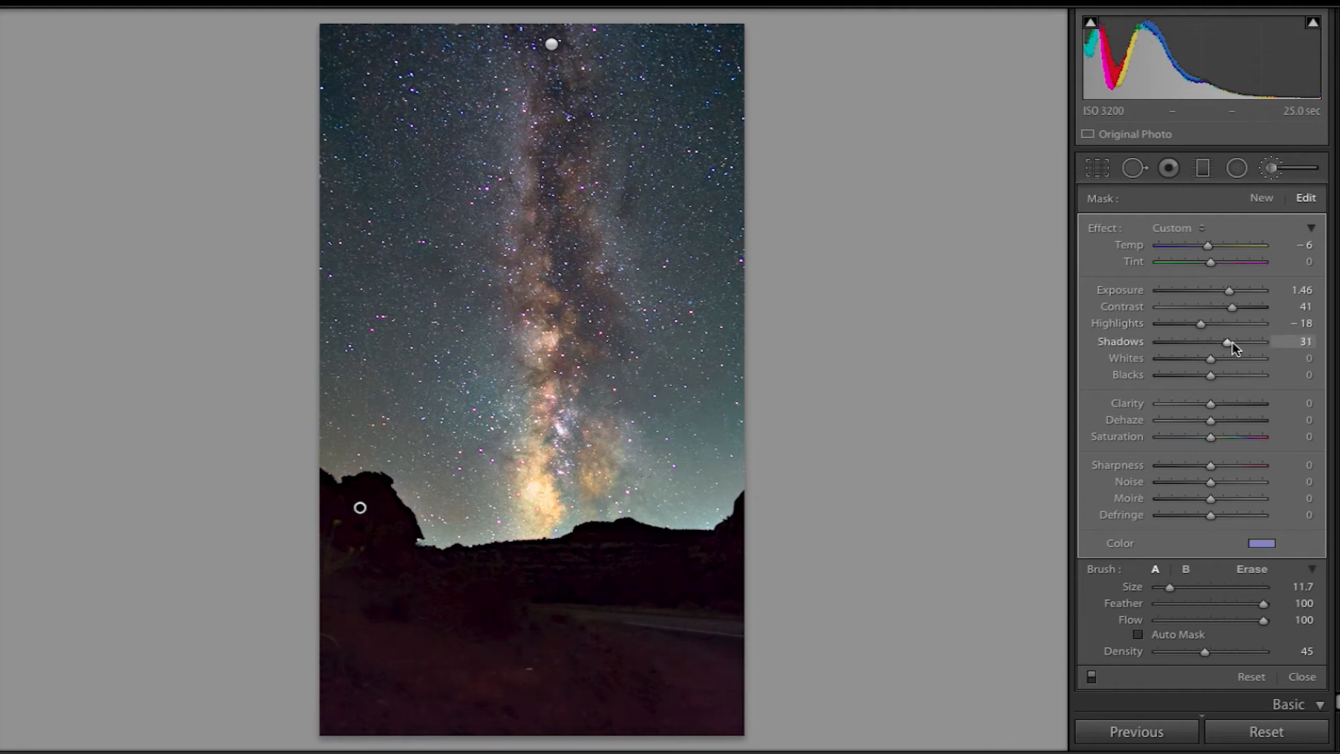
{"action": "left_click_drag", "start_coordinate": [1247, 350], "coordinate": [1258, 350]}
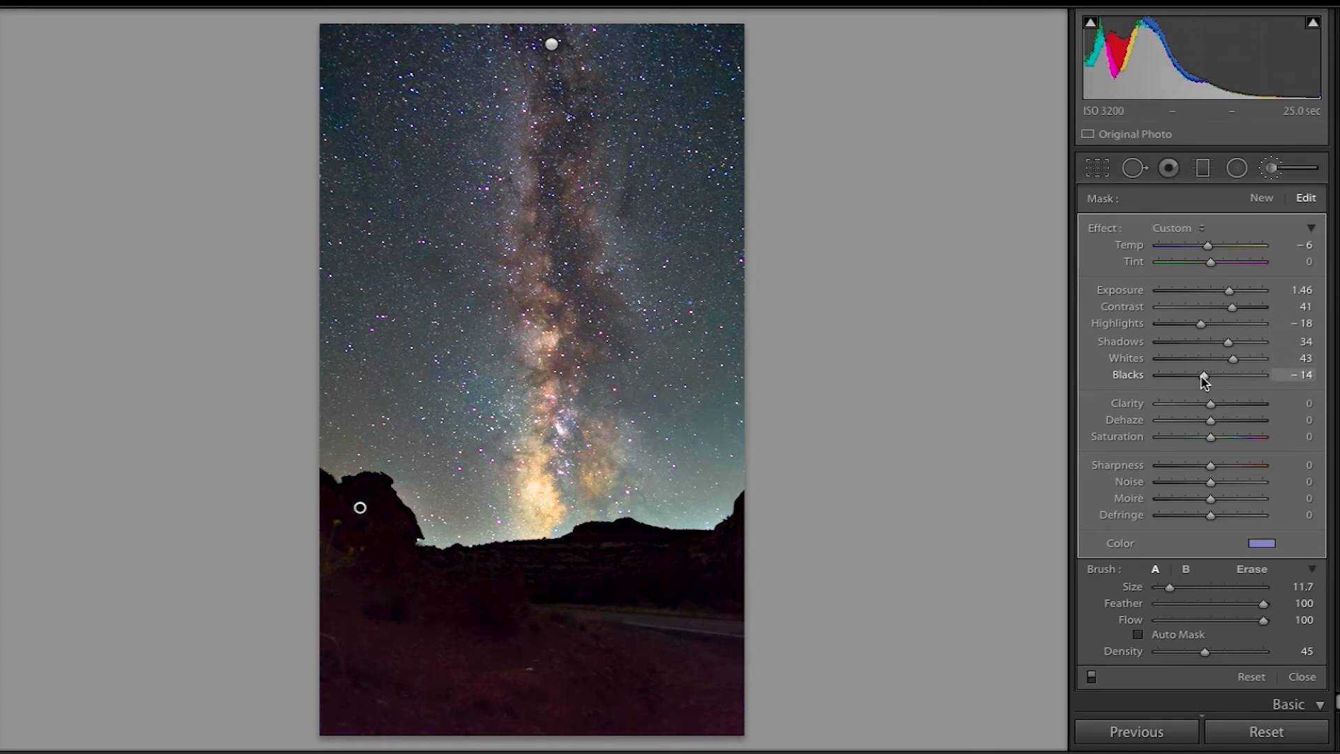
Set the foreground brush to Clarity 9, Dehaze −64, Saturation −11 and Noise 0, and close the Adjustment Brush.
{"action": "left_click_drag", "start_coordinate": [1211, 420], "coordinate": [1183, 444]}
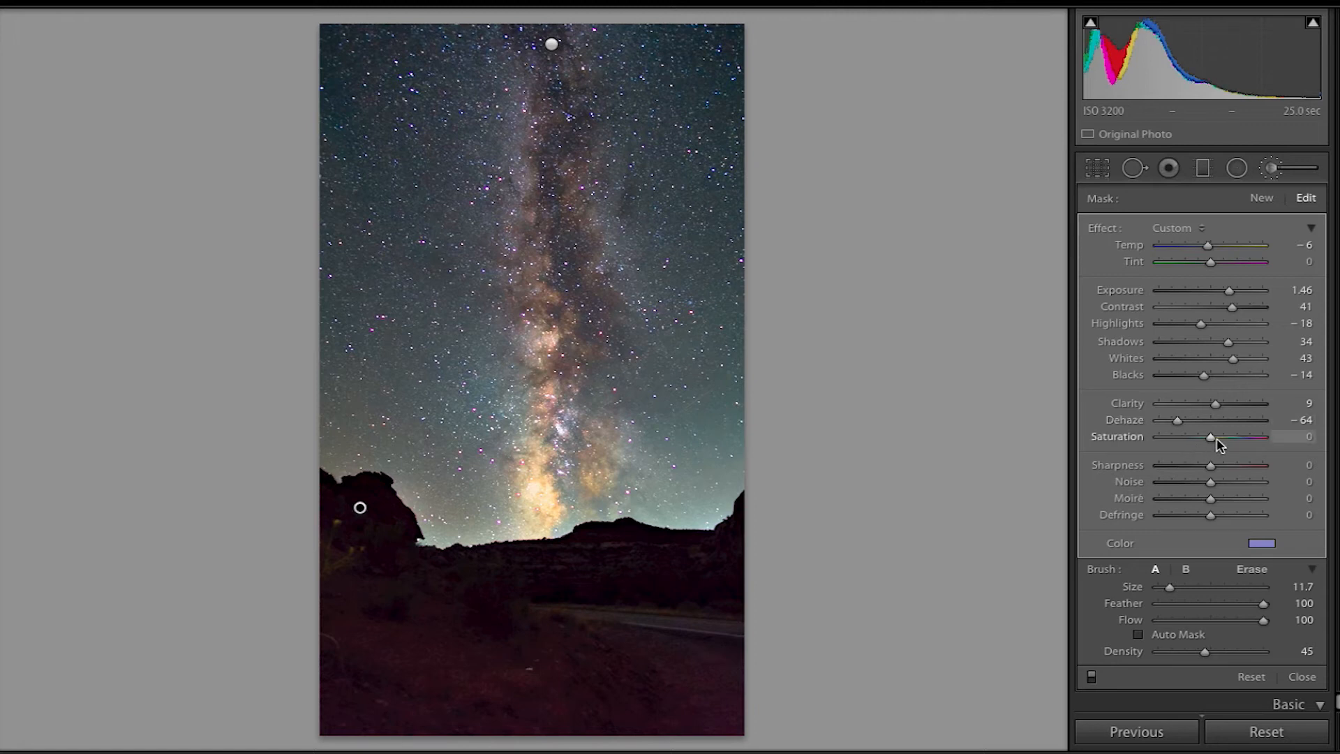
{"action": "mouse_move", "coordinate": [1211, 437]}
{"action": "left_mouse_down"}
{"action": "mouse_move", "coordinate": [1250, 440]}
{"action": "mouse_move", "coordinate": [1036, 447]}
{"action": "mouse_move", "coordinate": [1280, 443]}
{"action": "mouse_move", "coordinate": [1213, 441]}
{"action": "left_mouse_up"}
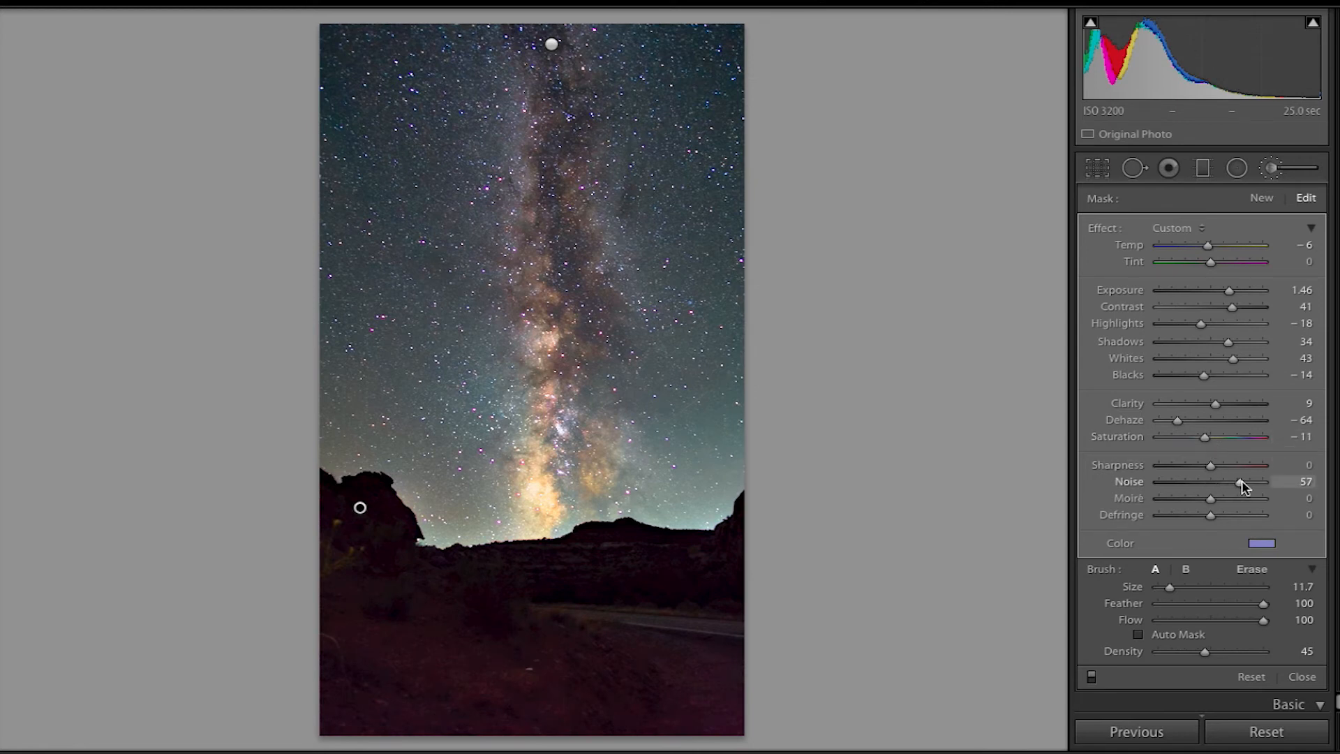
{"action": "left_click_drag", "start_coordinate": [1235, 484], "coordinate": [1221, 483]}
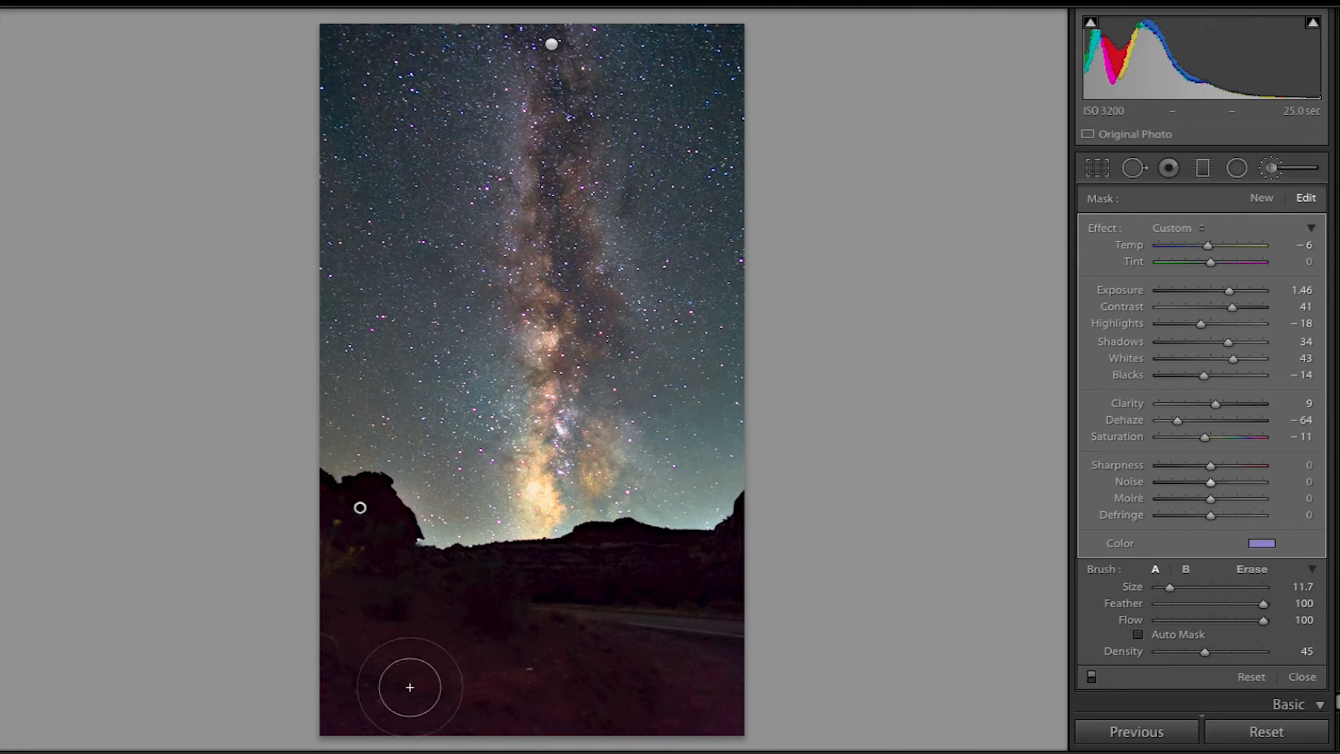
{"action": "left_click", "coordinate": [1271, 168]}
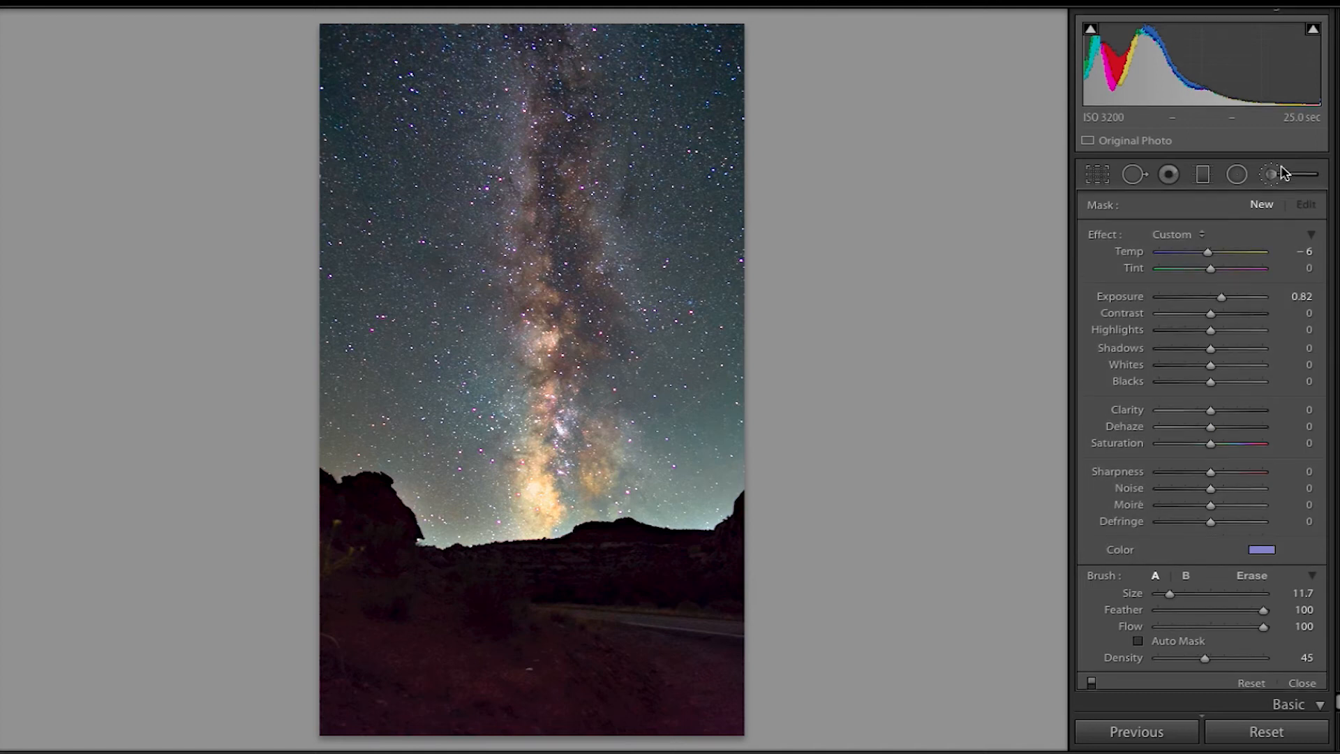
Inspect the noise in the dark ground and rocks of the foreground at close range.
{"action": "left_click", "coordinate": [632, 618]}
{"action": "left_click_drag", "start_coordinate": [639, 612], "coordinate": [670, 361]}
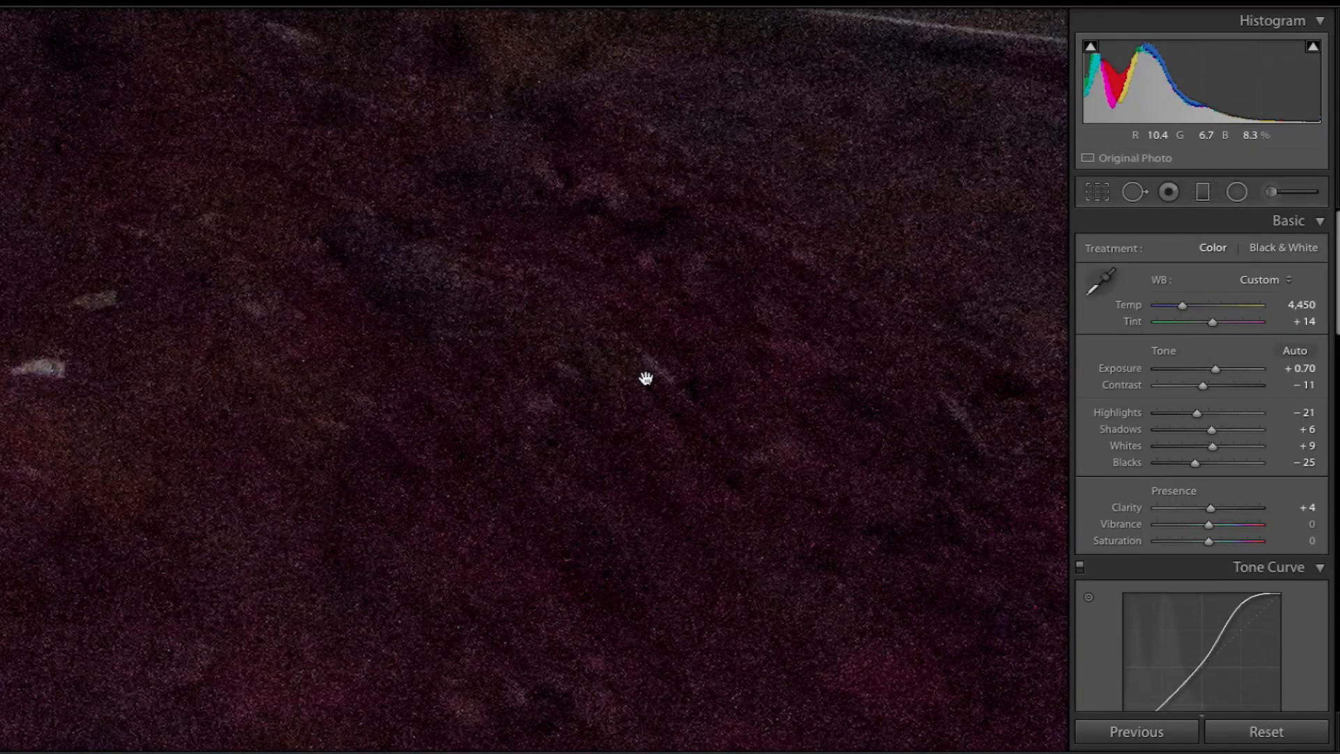
{"action": "left_click_drag", "start_coordinate": [410, 533], "coordinate": [964, 281]}
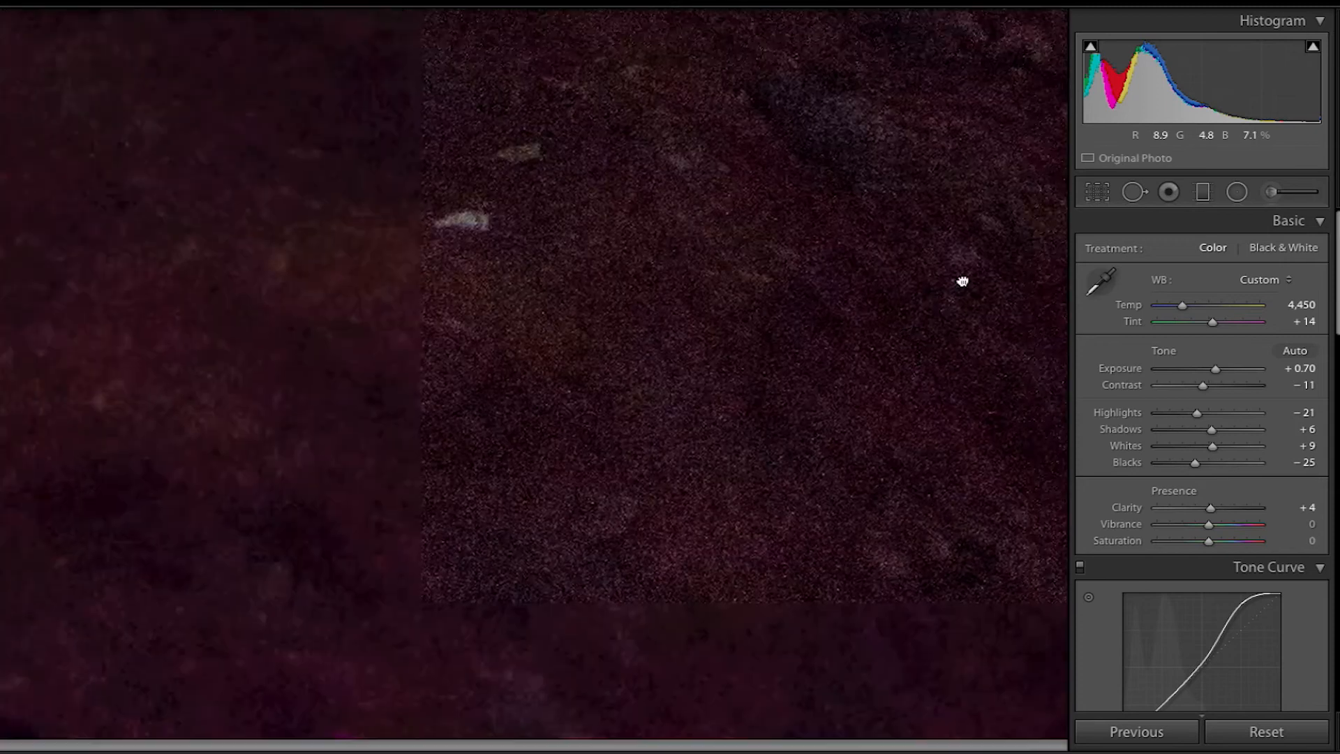
{"action": "left_click", "coordinate": [564, 448]}
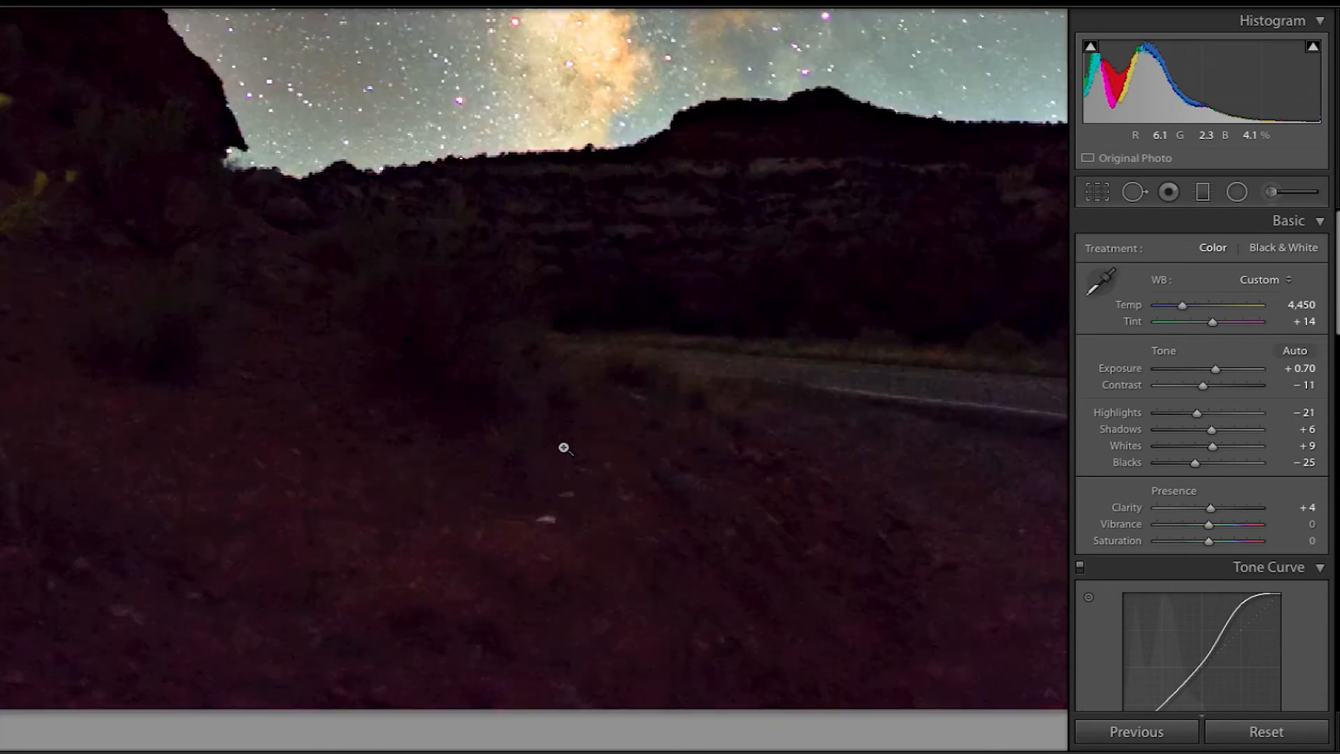
Set the Adjustment Brush Noise to 30, close the brush and check the foreground's grain at close range.
{"action": "left_click", "coordinate": [1272, 192]}
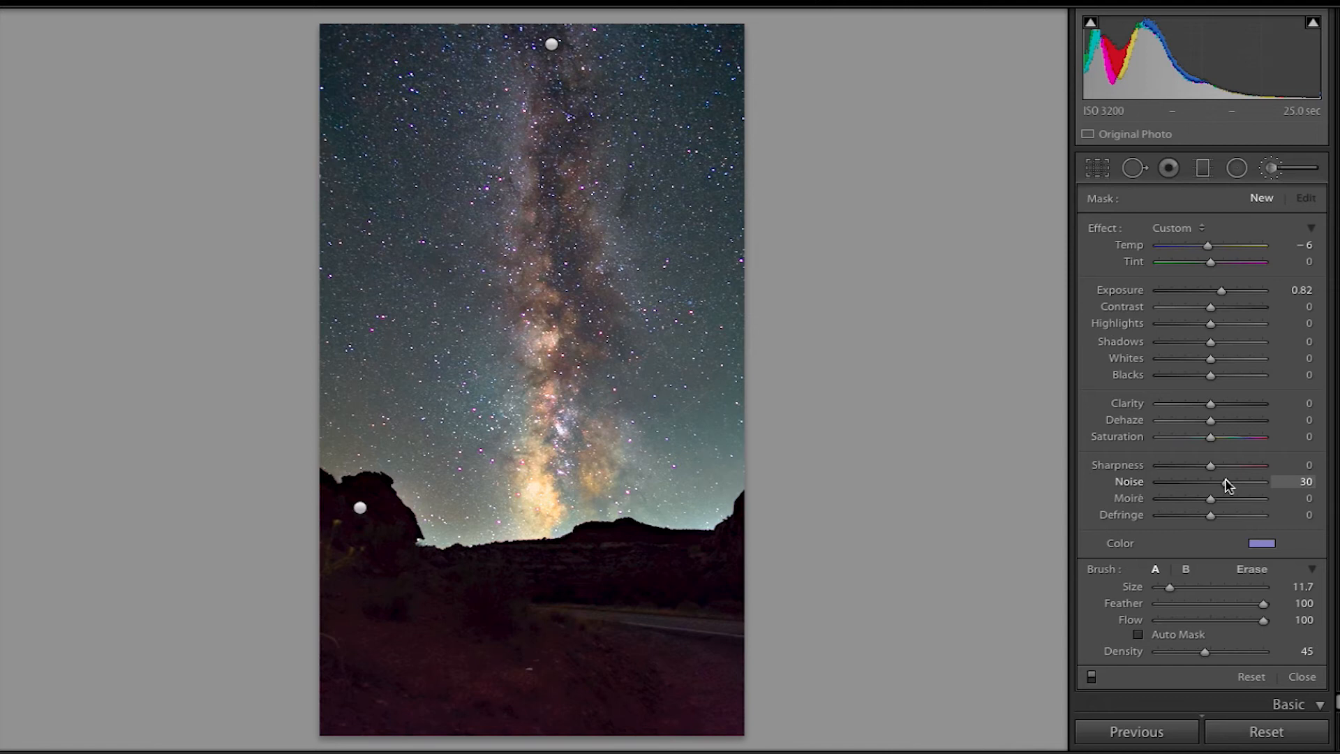
{"action": "left_click_drag", "start_coordinate": [1205, 651], "coordinate": [1213, 651]}
{"action": "left_click", "coordinate": [1271, 169]}
{"action": "left_click", "coordinate": [576, 704]}
{"action": "left_click_drag", "start_coordinate": [577, 703], "coordinate": [897, 705]}
{"action": "left_click_drag", "start_coordinate": [570, 479], "coordinate": [778, 630]}
{"action": "left_click_drag", "start_coordinate": [772, 470], "coordinate": [779, 541]}
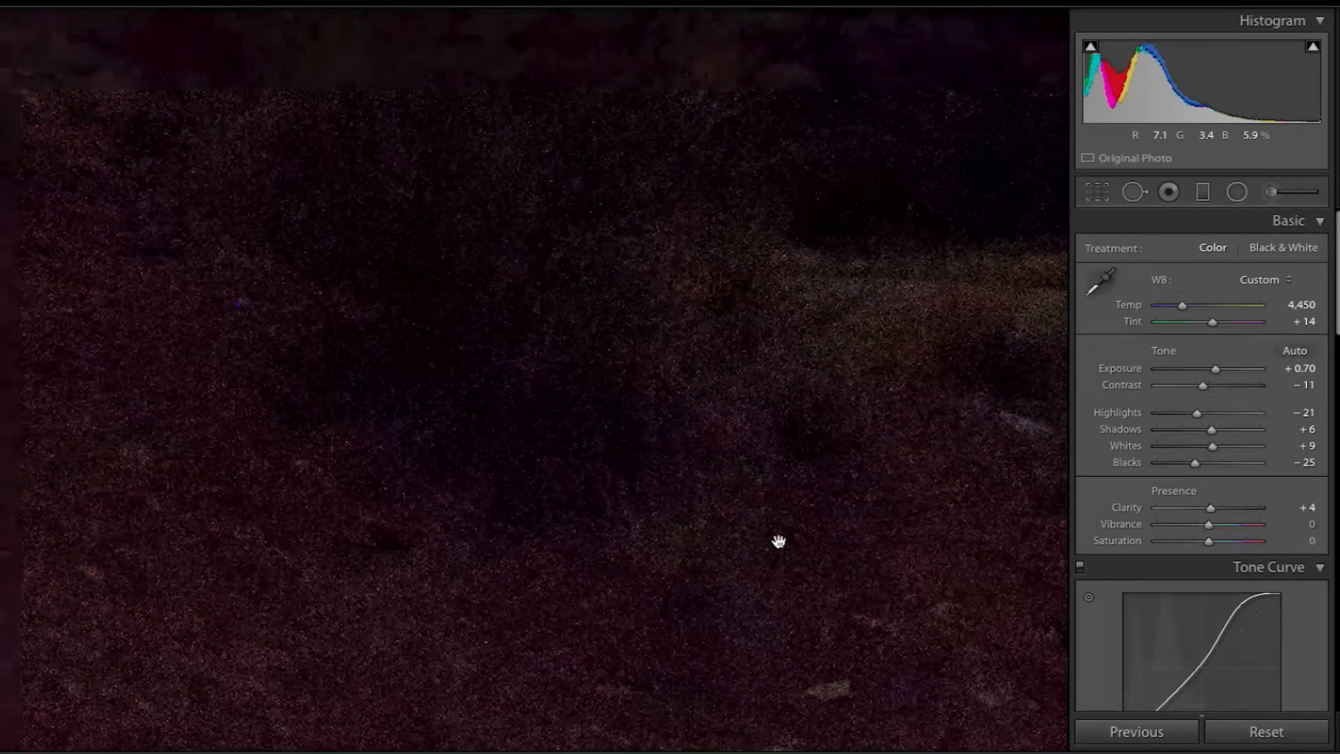
{"action": "left_click", "coordinate": [779, 543]}
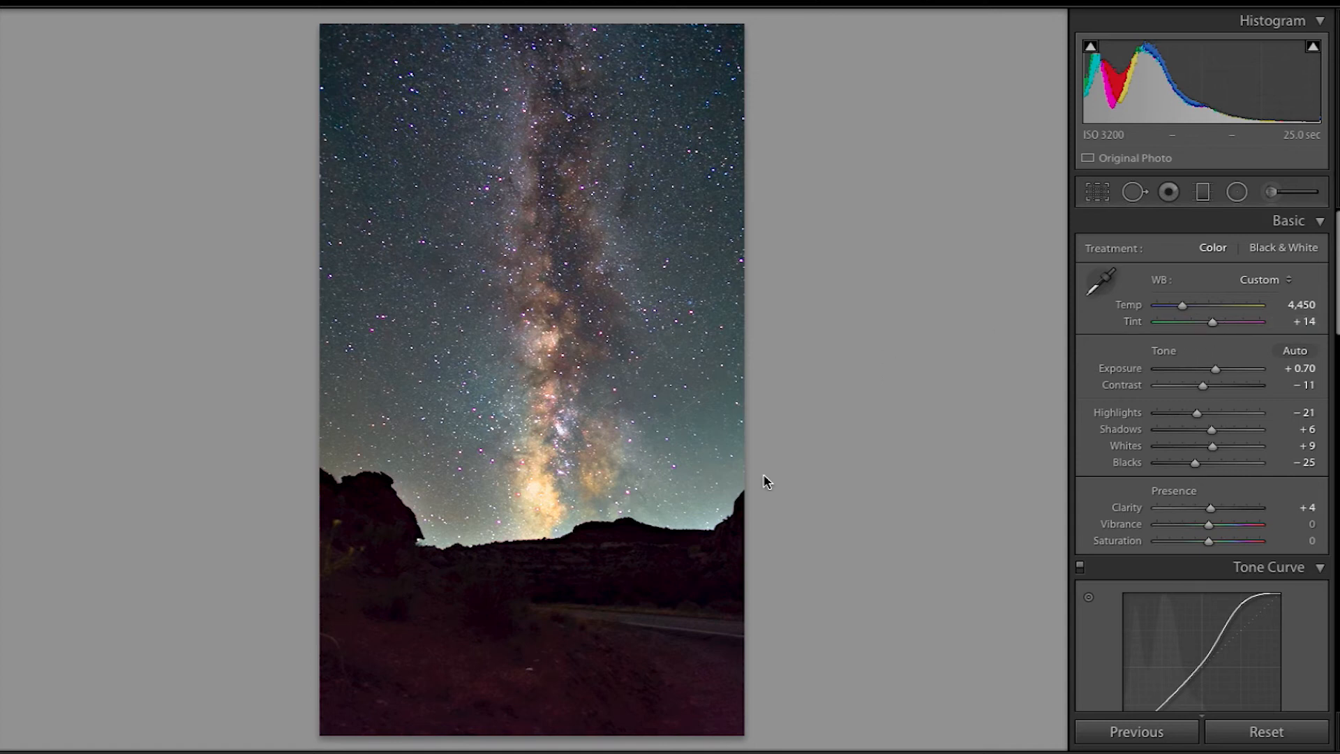
Set the HSL Aqua luminance to +47 and the Blue saturation to −13.
{"action": "scroll", "coordinate": [1182, 419], "scroll_direction": "down", "scroll_amount": 1}
{"action": "scroll", "coordinate": [1182, 418], "scroll_direction": "down", "scroll_amount": 15}
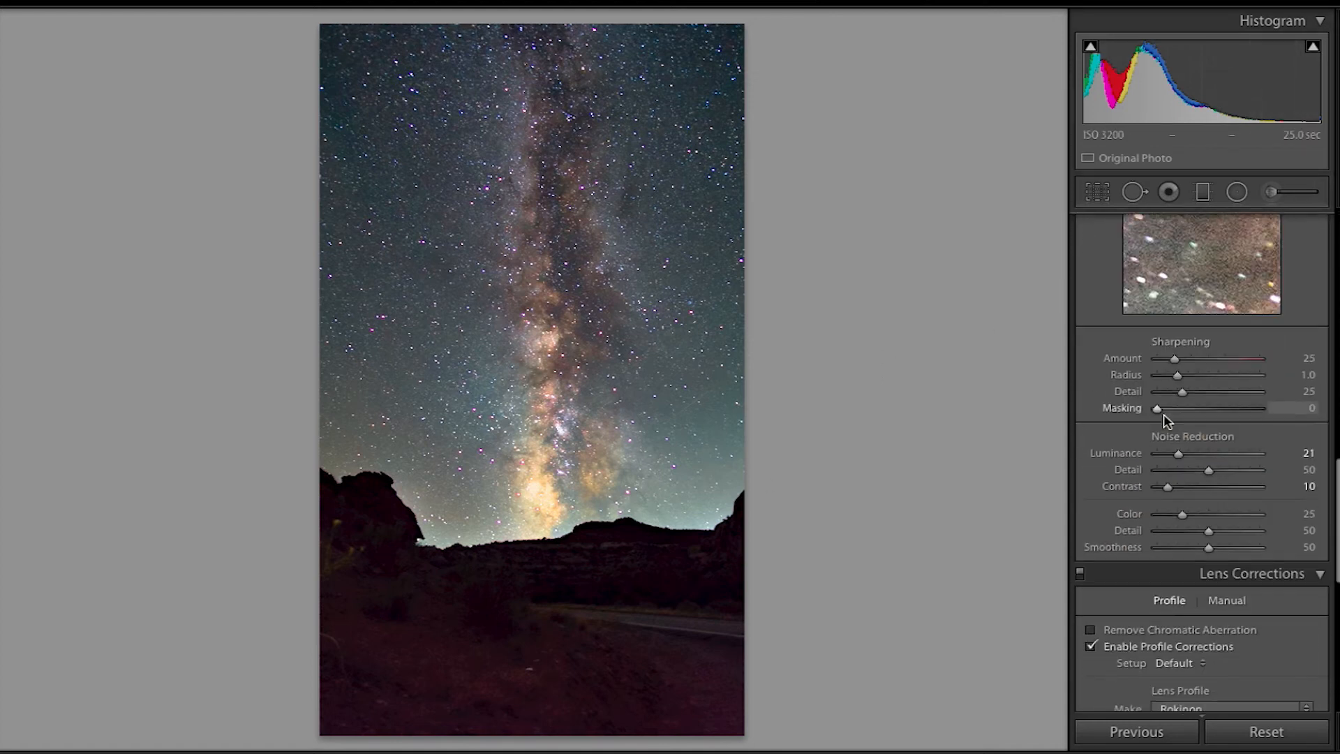
{"action": "scroll", "coordinate": [1167, 419], "scroll_direction": "up", "scroll_amount": 8}
{"action": "mouse_move", "coordinate": [1220, 583]}
{"action": "left_mouse_down"}
{"action": "mouse_move", "coordinate": [1197, 583]}
{"action": "mouse_move", "coordinate": [1271, 585]}
{"action": "mouse_move", "coordinate": [1241, 579]}
{"action": "mouse_move", "coordinate": [1203, 602]}
{"action": "left_mouse_up"}
{"action": "left_click", "coordinate": [1174, 471]}
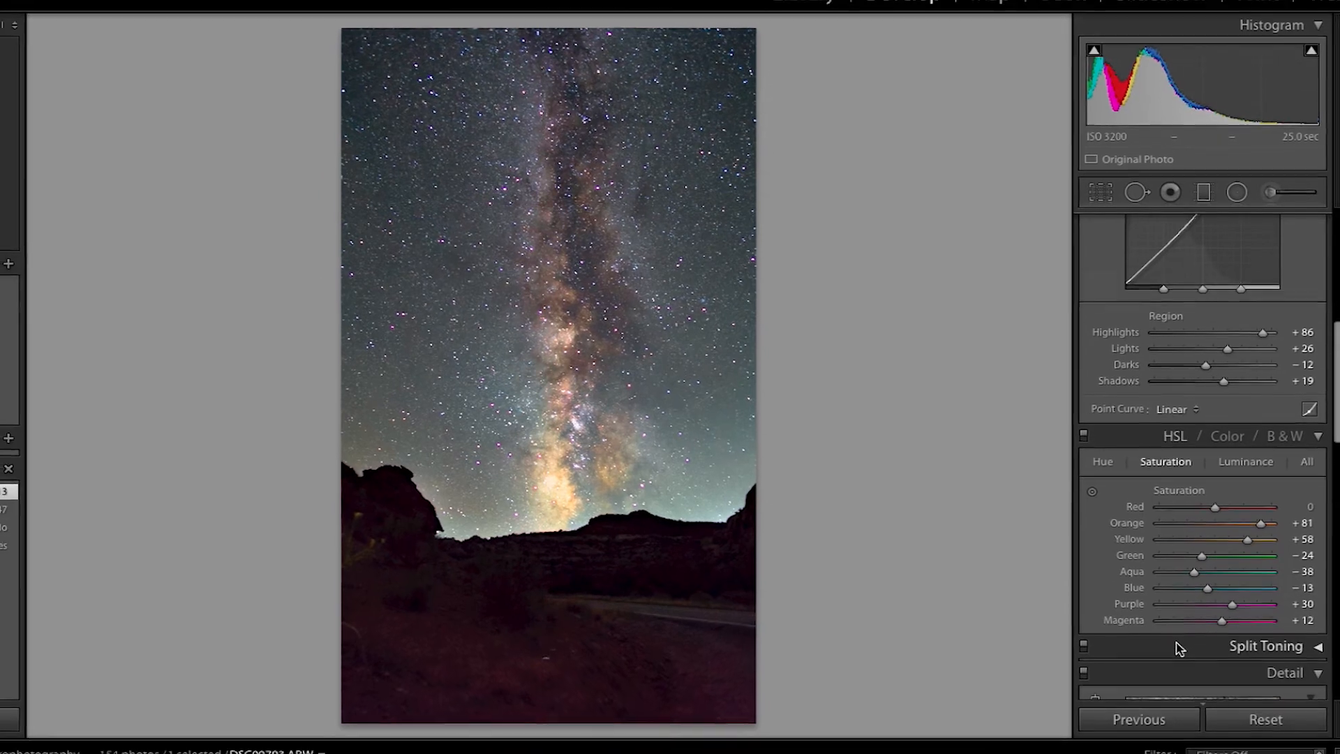
Compare the photo before and after editing side by side and as a split view, with the surrounding interface dimmed.
{"action": "key", "text": "y"}
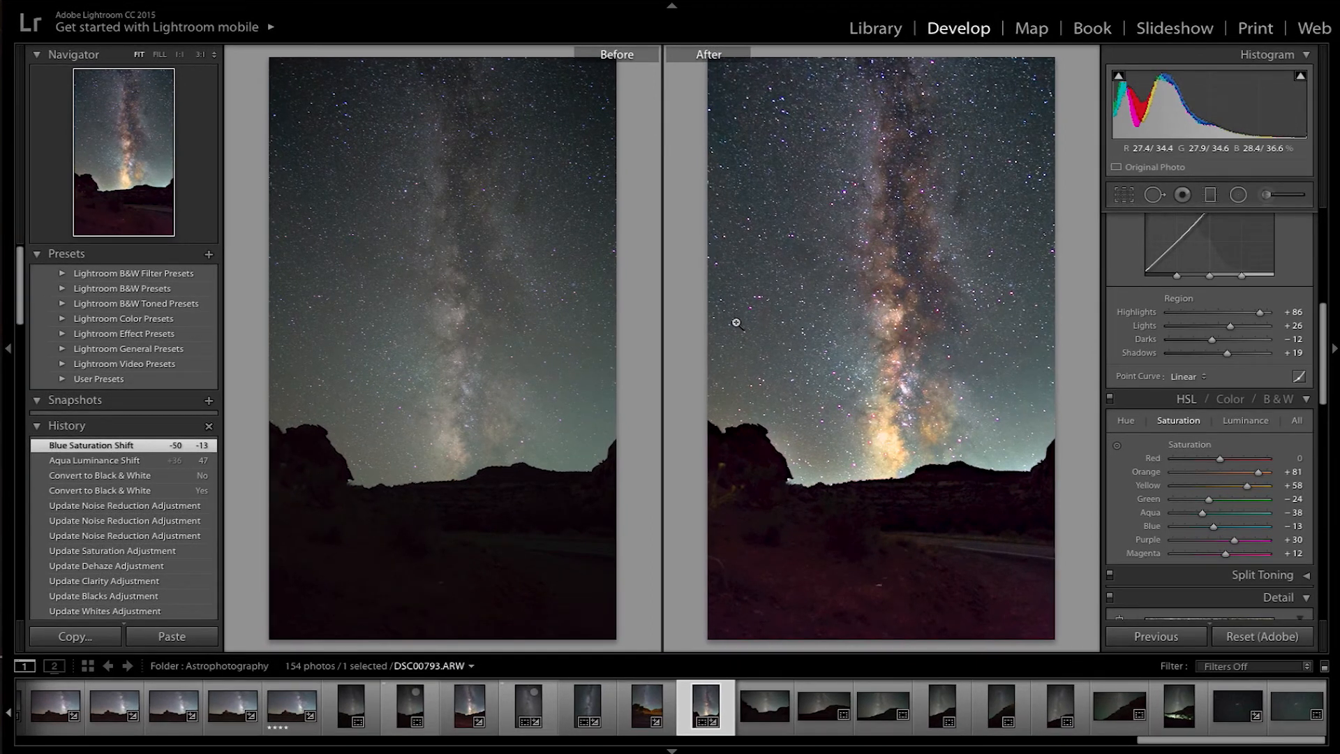
{"action": "key", "text": "shift+y"}
{"action": "key", "text": "shift"}
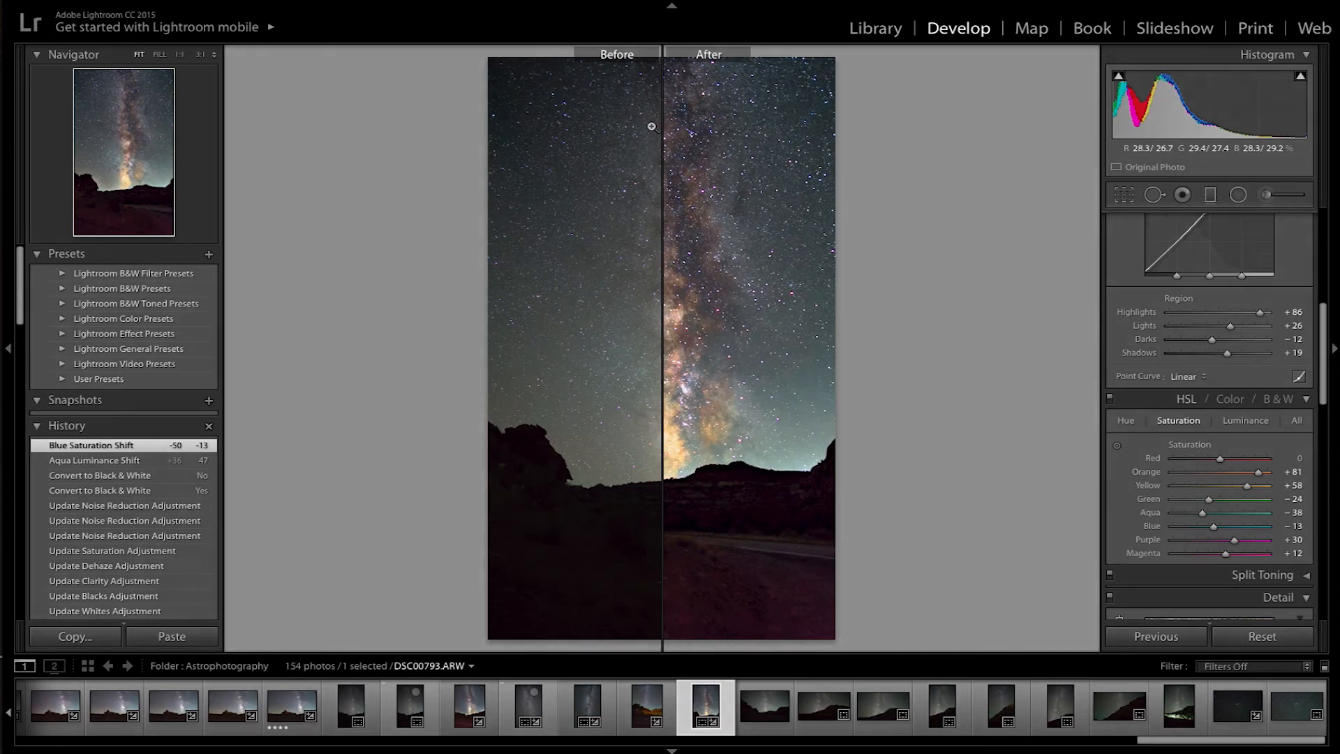
{"action": "key", "text": "l"}
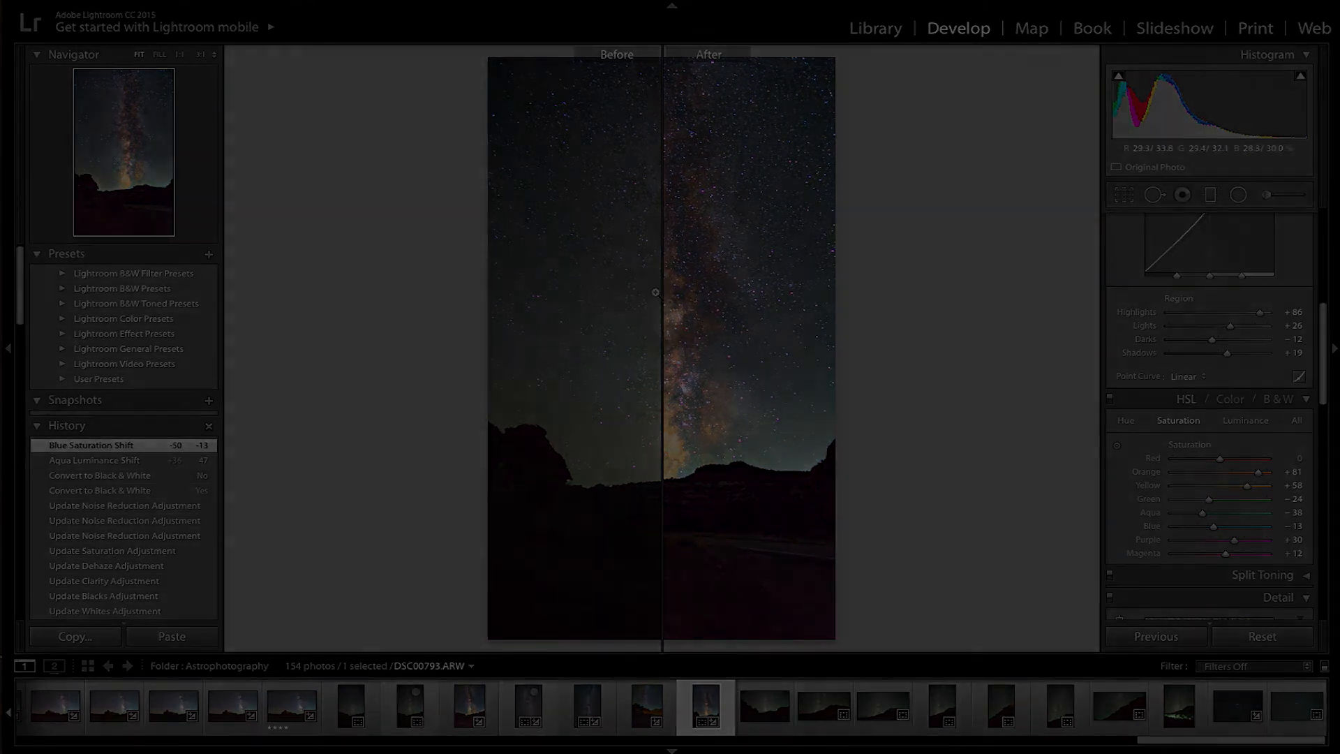
{"action": "key", "text": "shift"}
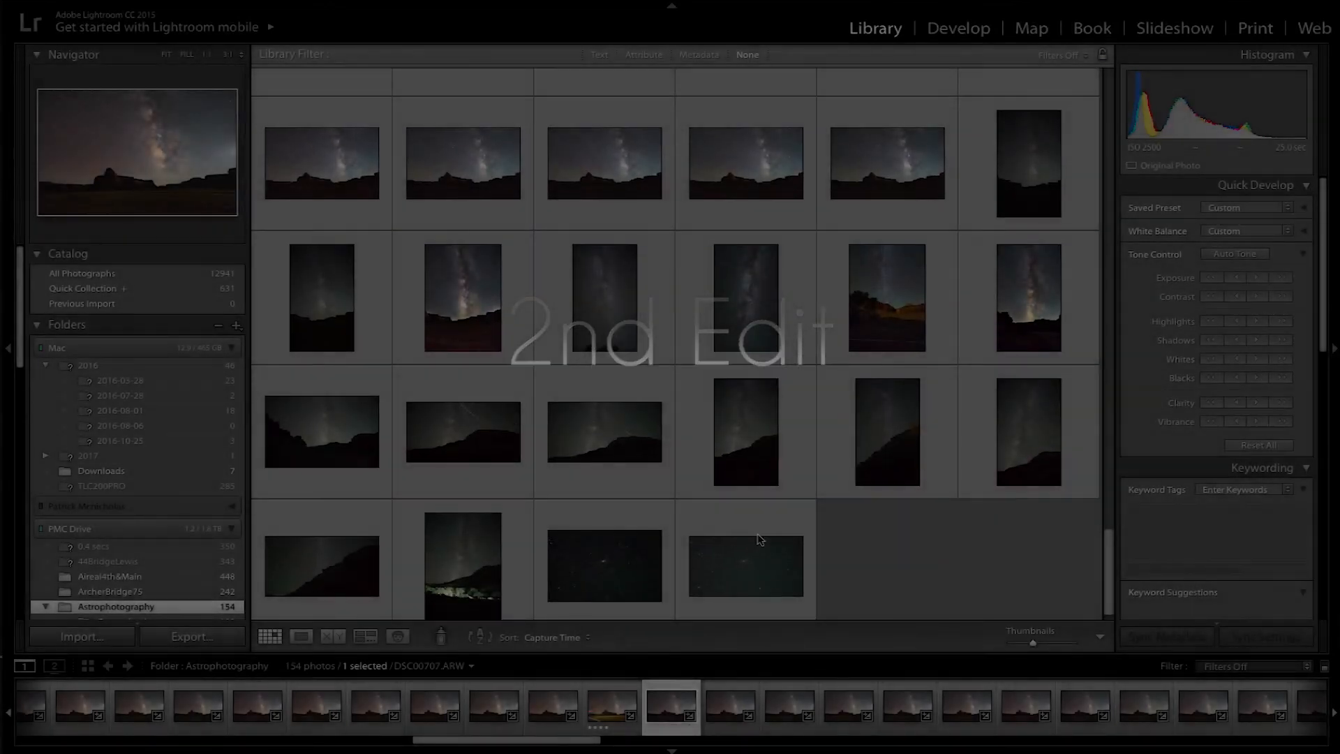
Browse the Astrophotography folder's thumbnails and open one of the desert butte Milky Way frames in Loupe view.
{"action": "scroll", "coordinate": [757, 533], "scroll_direction": "up", "scroll_amount": 1}
{"action": "scroll", "coordinate": [758, 537], "scroll_direction": "up", "scroll_amount": 10}
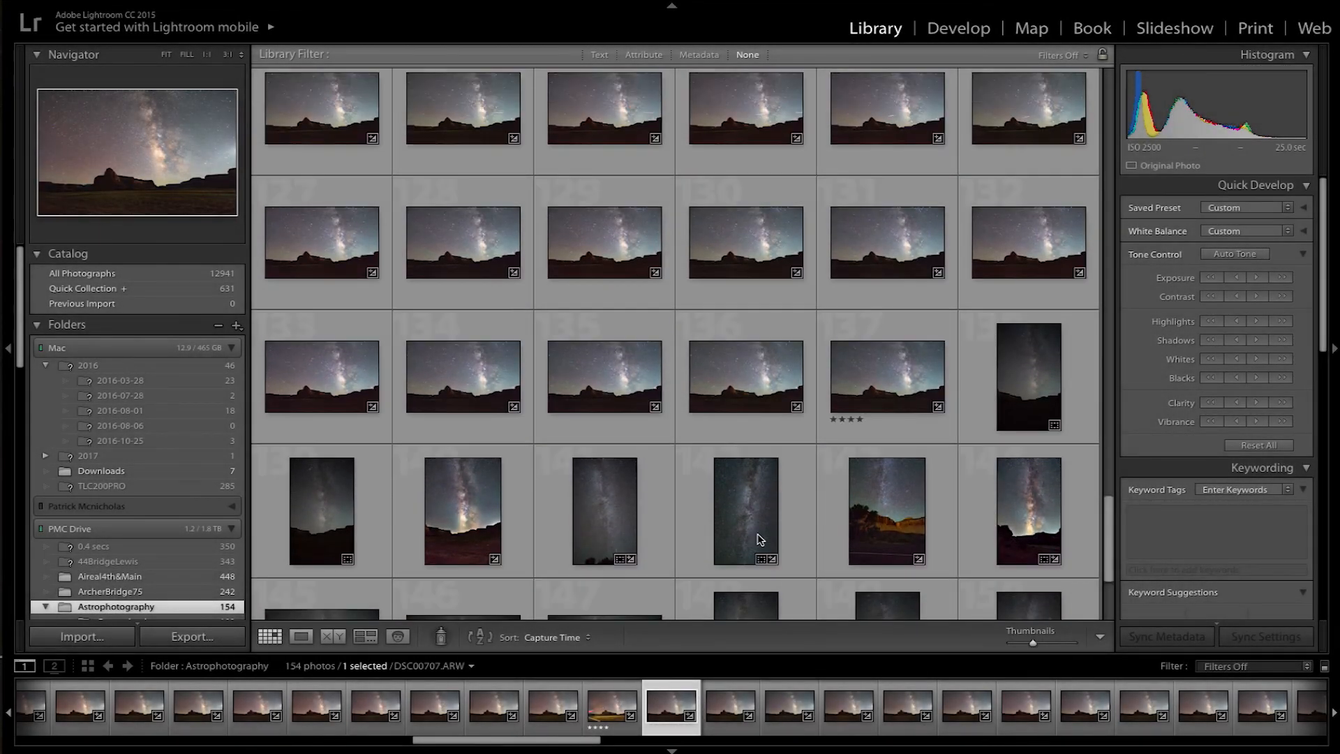
{"action": "scroll", "coordinate": [759, 538], "scroll_direction": "up", "scroll_amount": 10}
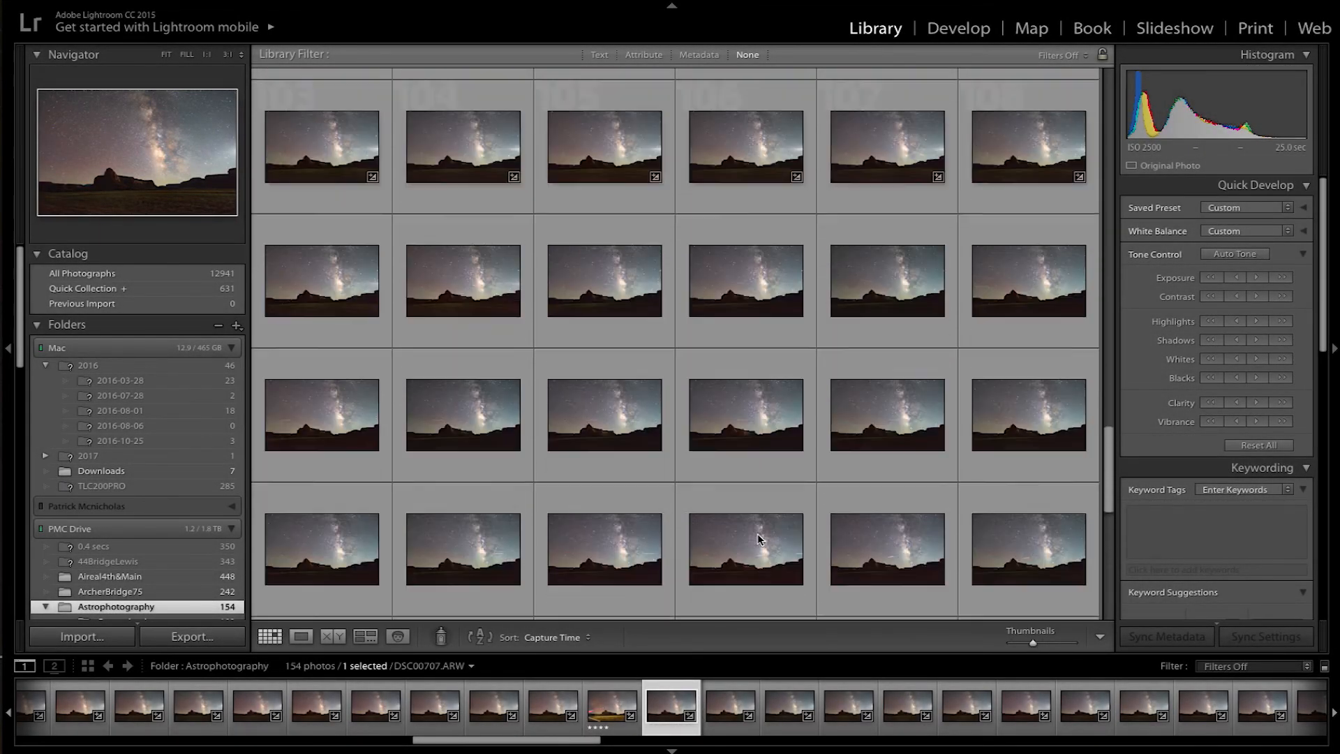
{"action": "scroll", "coordinate": [759, 539], "scroll_direction": "up", "scroll_amount": 6}
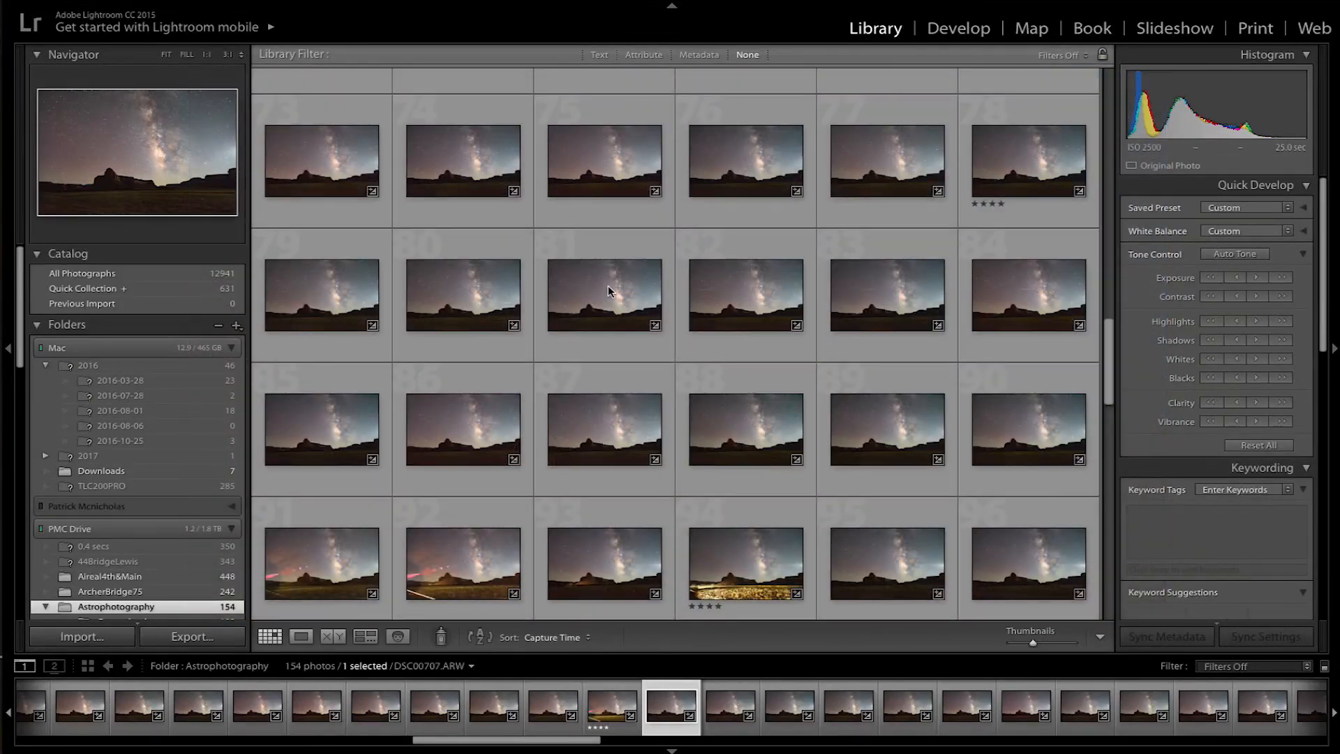
{"action": "double_click", "coordinate": [609, 288]}
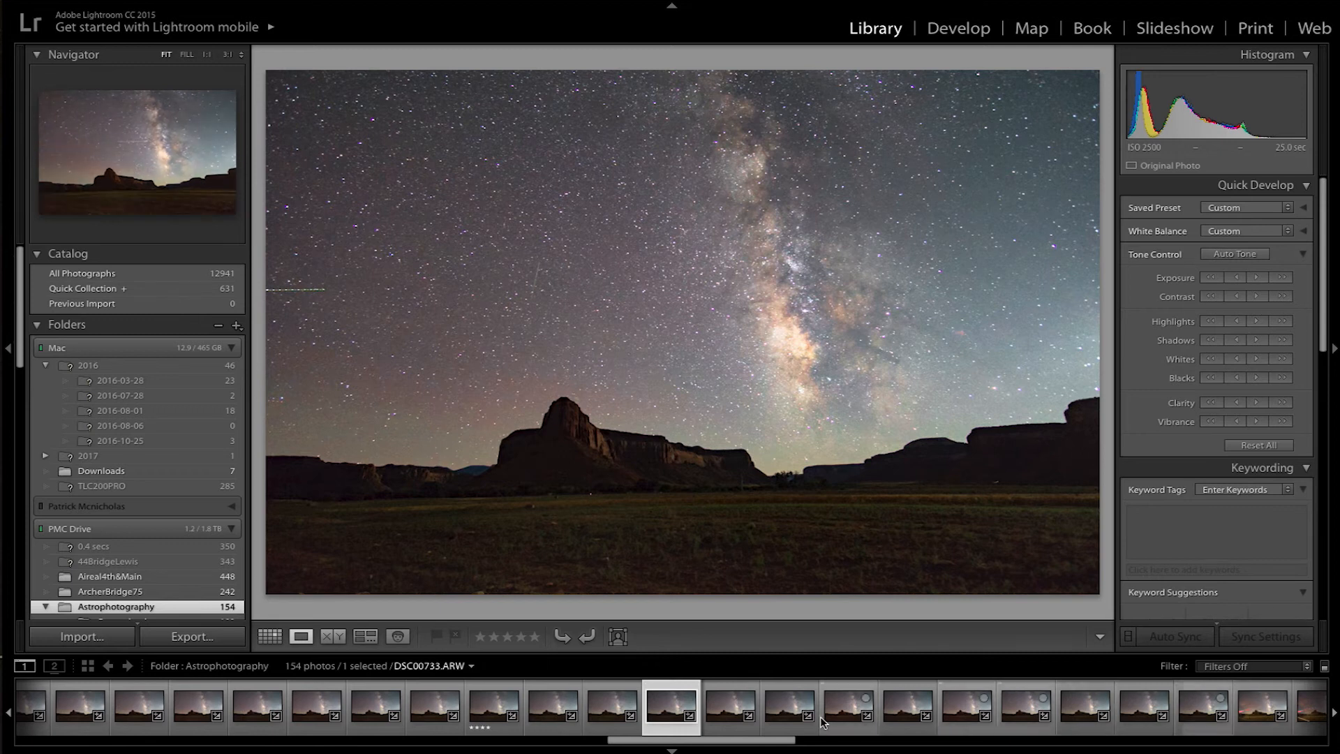
Step through the neighbouring butte frames one by one to examine the sky and foreground lighting.
{"action": "key", "text": "Right"}
{"action": "key", "text": "Right"}
{"action": "key", "text": "Right"}
{"action": "key", "text": "Right"}
{"action": "key", "text": "Right"}
{"action": "key", "text": "Right"}
{"action": "key", "text": "Right"}
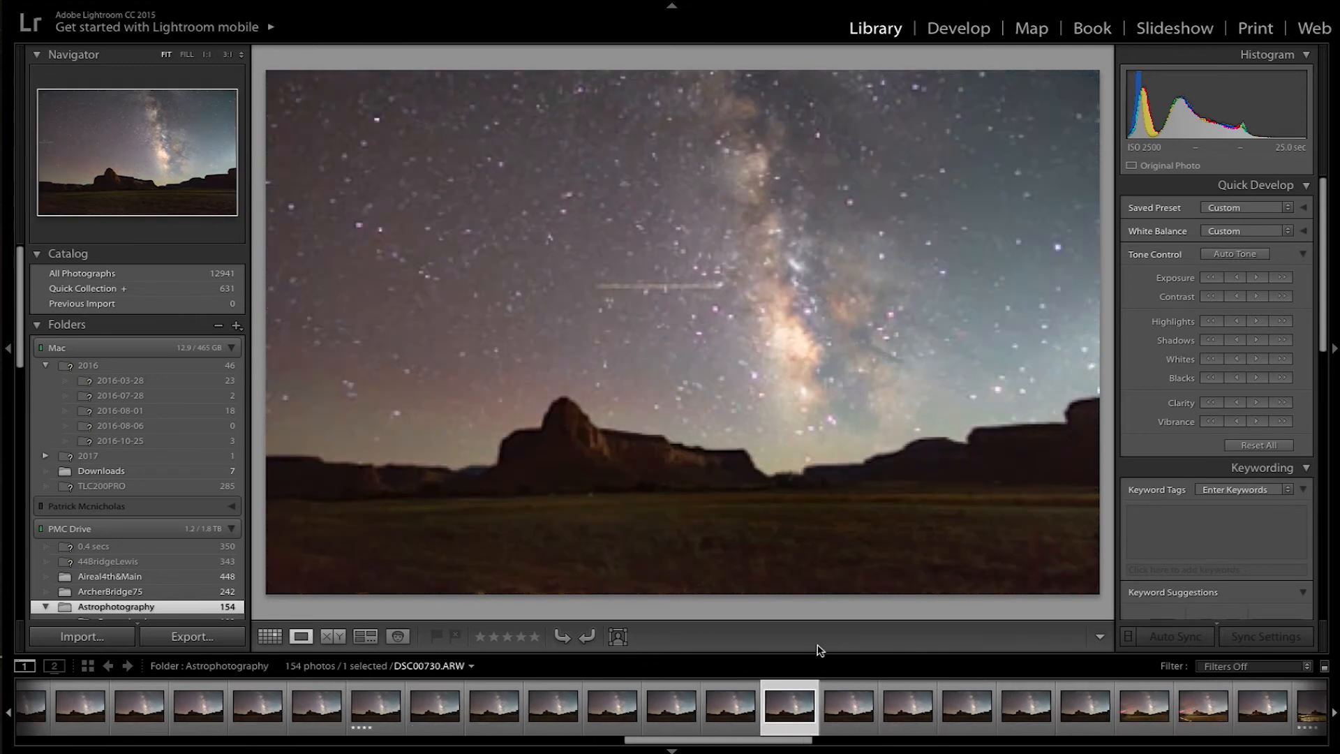
{"action": "key", "text": "Right"}
{"action": "key", "text": "Right"}
{"action": "key", "text": "Right"}
{"action": "key", "text": "Right"}
{"action": "key", "text": "Right"}
{"action": "key", "text": "Right"}
{"action": "key", "text": "Right"}
{"action": "key", "text": "Right"}
{"action": "key", "text": "Right"}
{"action": "key", "text": "Right"}
{"action": "key", "text": "Right"}
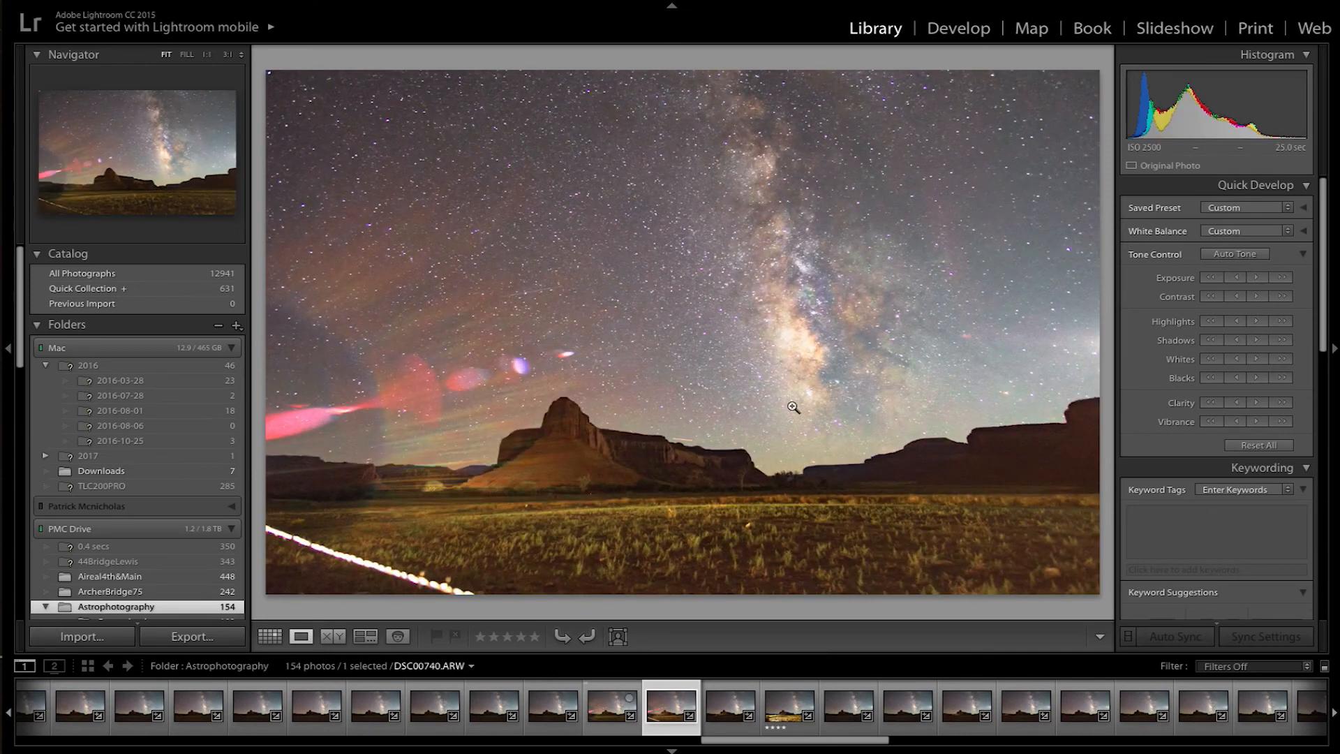
Examine the butte frames DSC00742.ARW and DSC00743.ARW for their foreground lighting.
{"action": "left_click", "coordinate": [731, 718]}
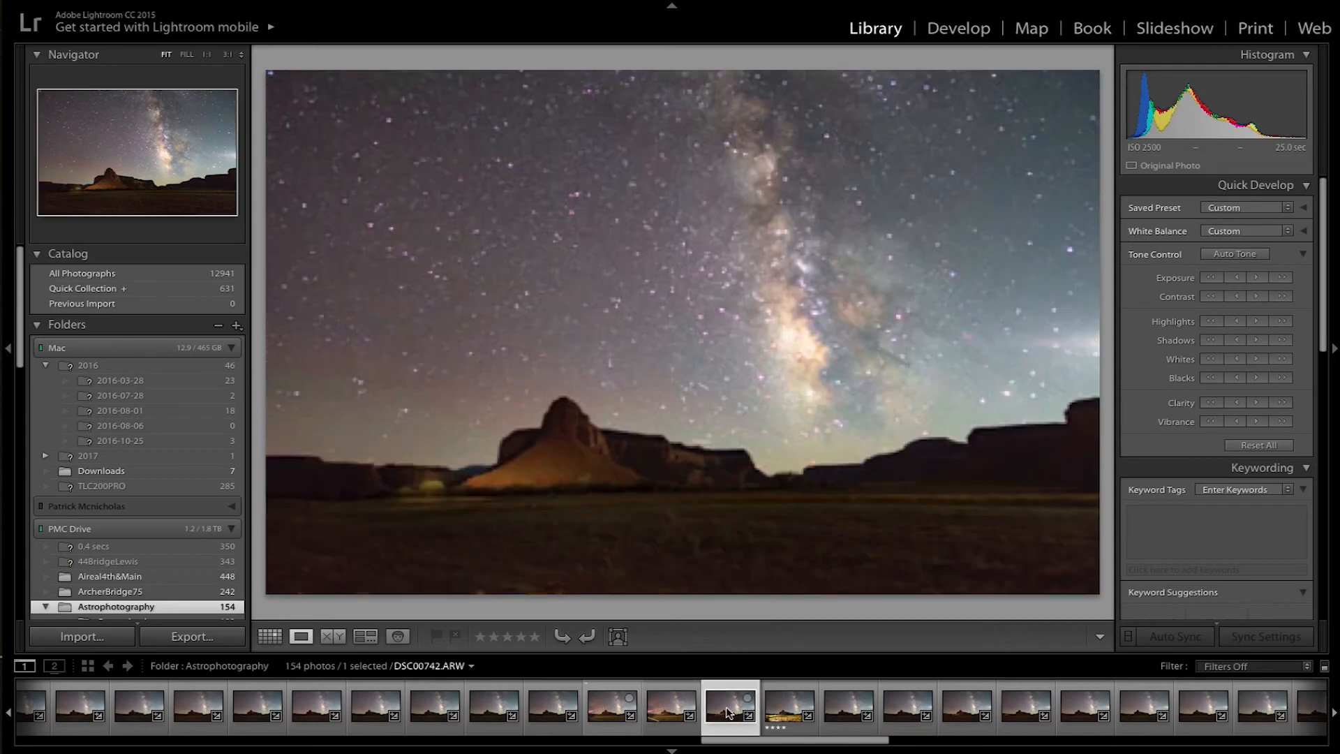
{"action": "left_click", "coordinate": [789, 712]}
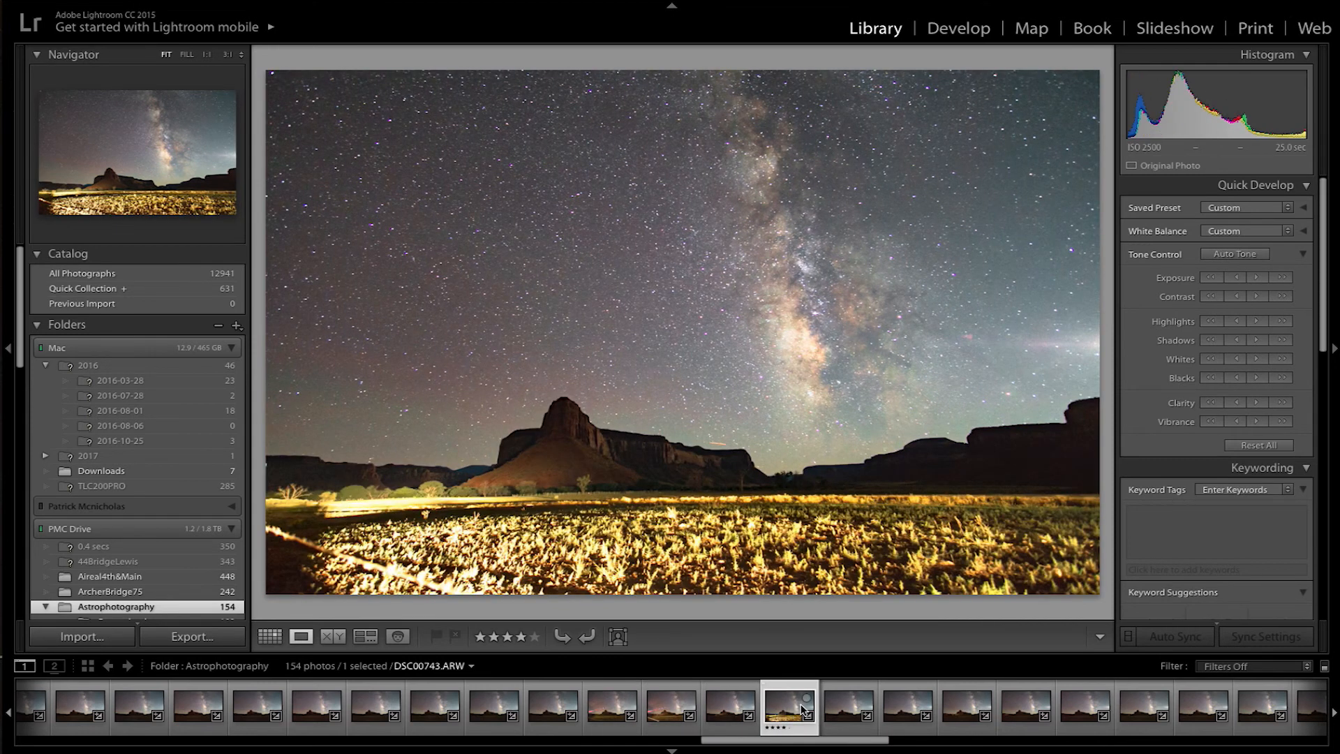
{"action": "key", "text": "Right"}
{"action": "key", "text": "Right"}
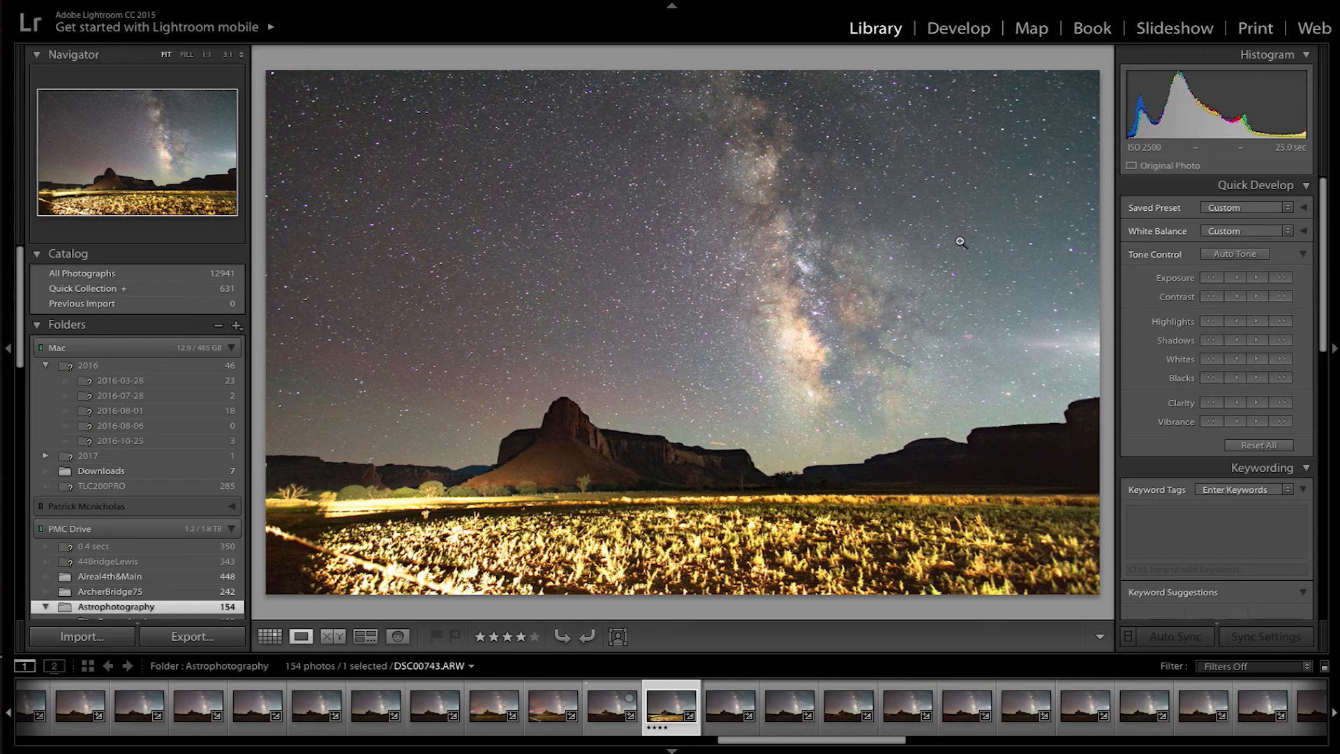
Browse the folder's early thumbnails, preview DSC09433.ARW, and open DSC09437.ARW in the Develop module.
{"action": "key", "text": "g"}
{"action": "scroll", "coordinate": [701, 470], "scroll_direction": "up", "scroll_amount": 5}
{"action": "scroll", "coordinate": [669, 340], "scroll_direction": "up", "scroll_amount": 3}
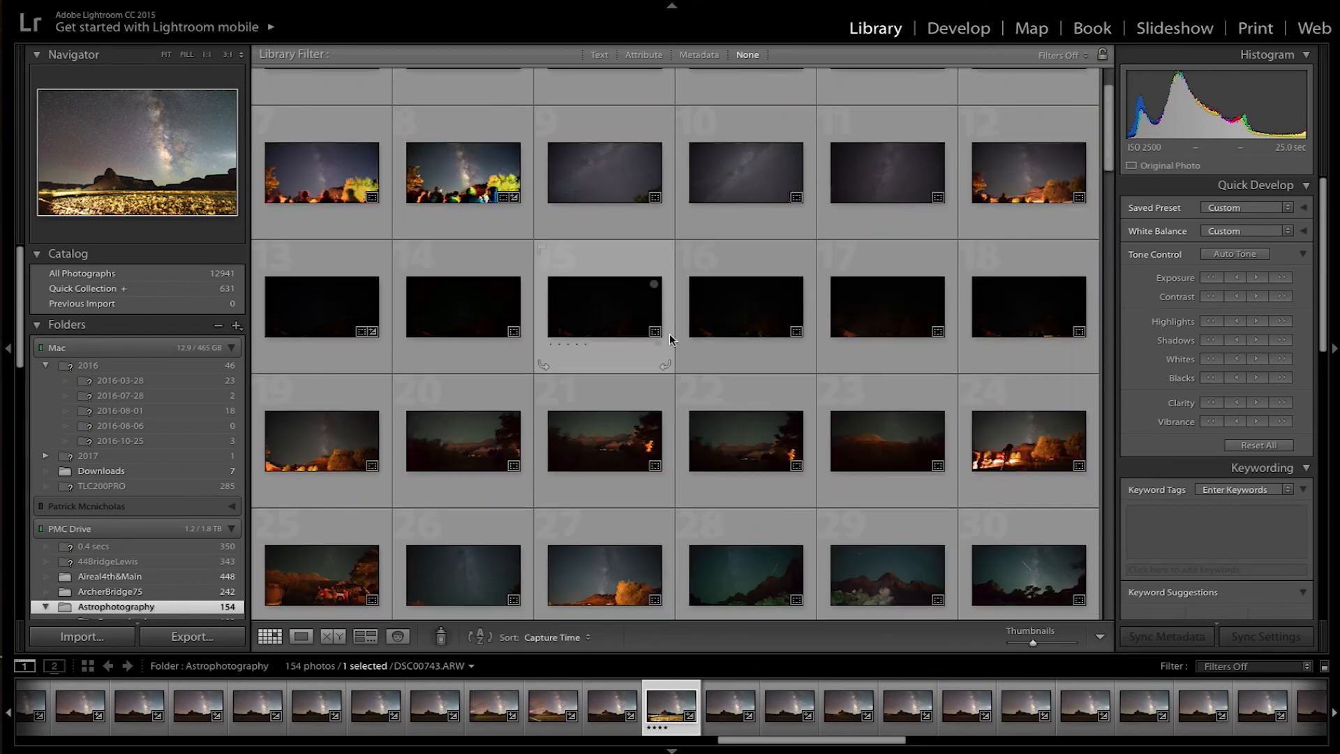
{"action": "double_click", "coordinate": [451, 215]}
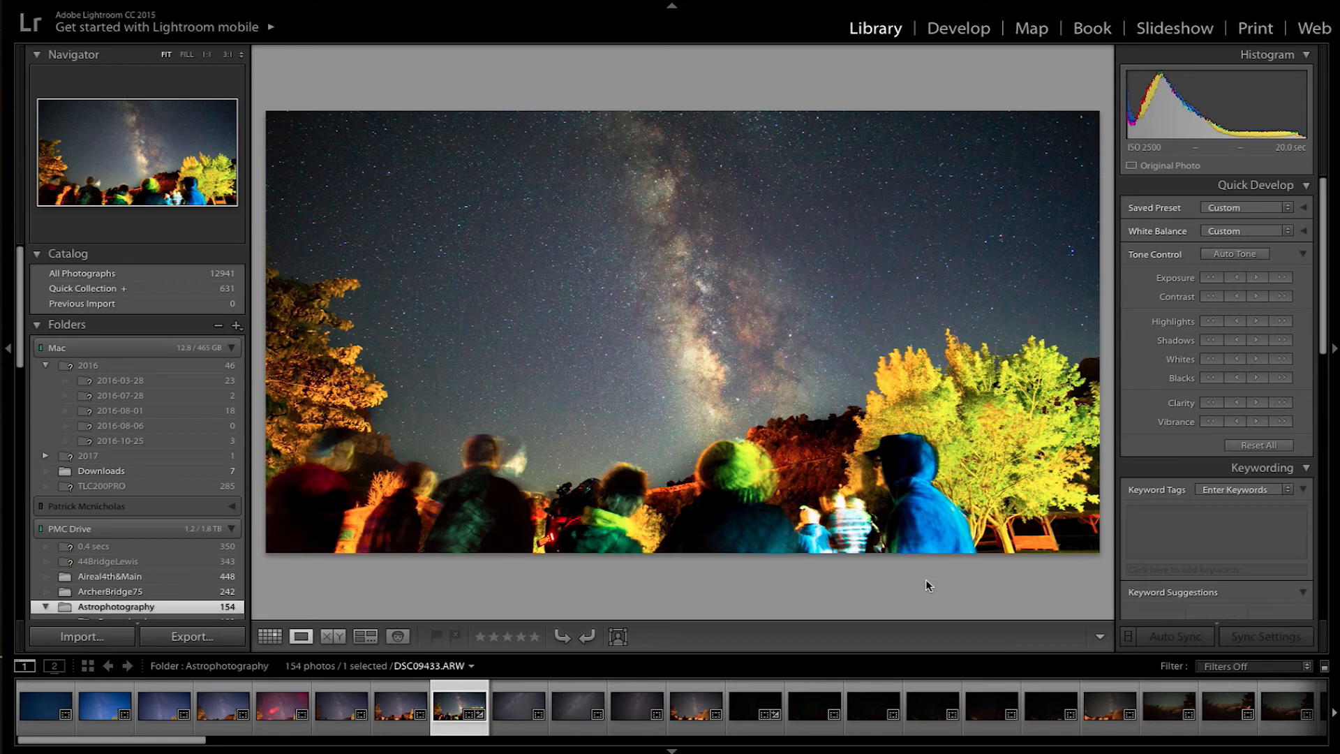
{"action": "left_click", "coordinate": [692, 712]}
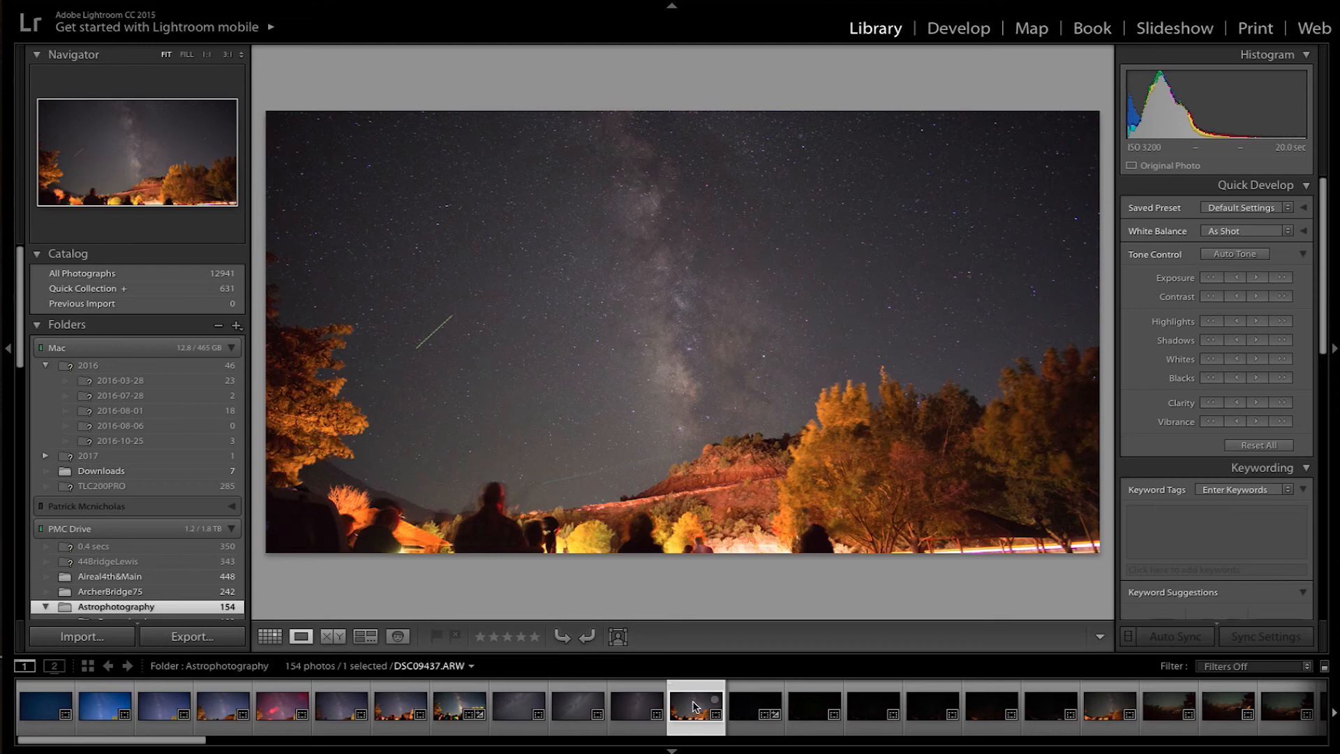
{"action": "key", "text": "d"}
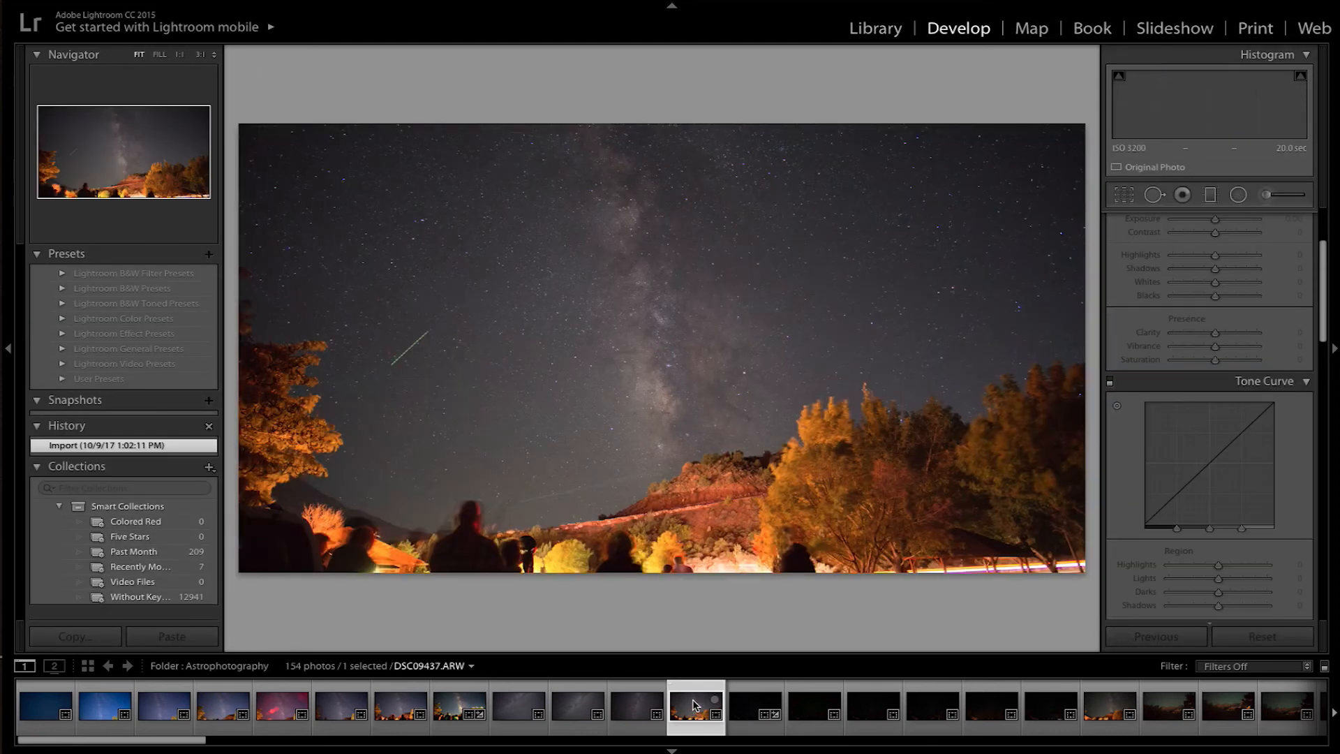
Set Exposure to +0.30 and the tone curve regions to Highlights +70, Lights +62, Darks −11 and Shadows +23.
{"action": "scroll", "coordinate": [1243, 370], "scroll_direction": "up", "scroll_amount": 4}
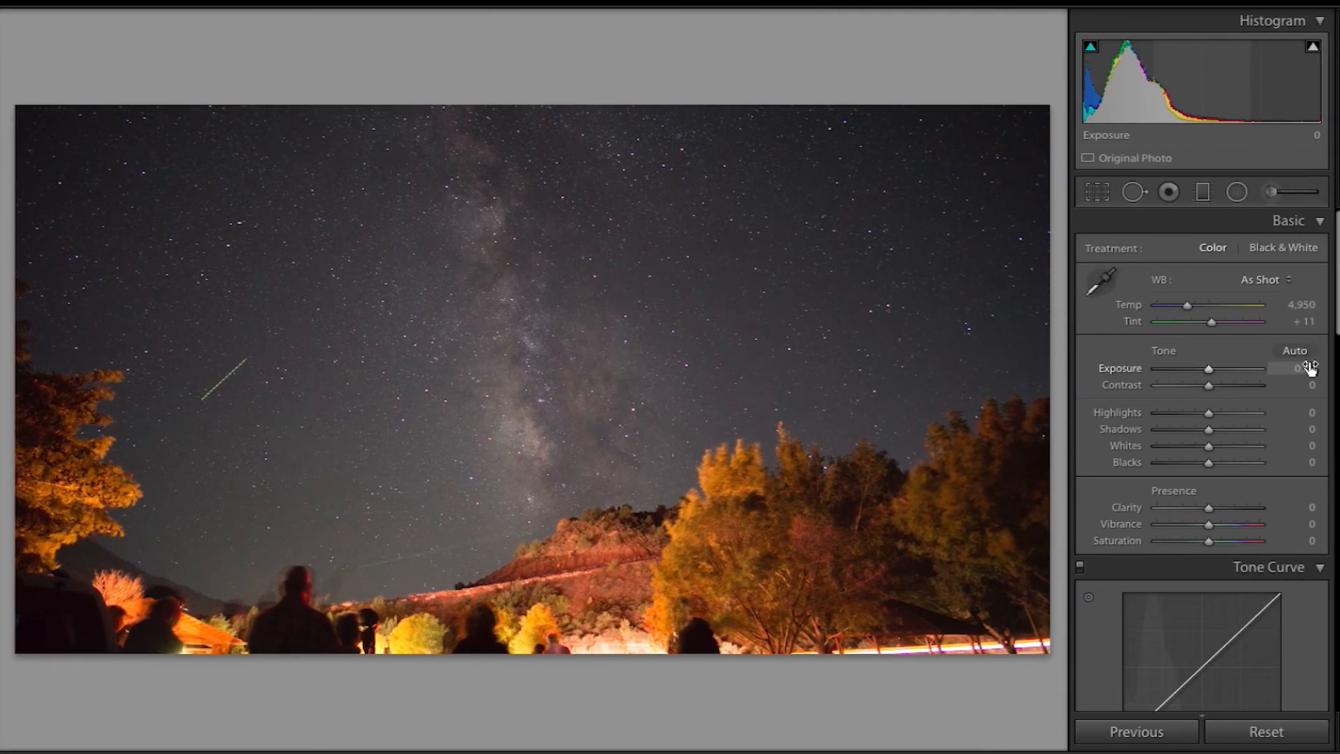
{"action": "left_click", "coordinate": [1310, 369]}
{"action": "key", "text": "Up"}
{"action": "key", "text": "Up"}
{"action": "key", "text": "Up"}
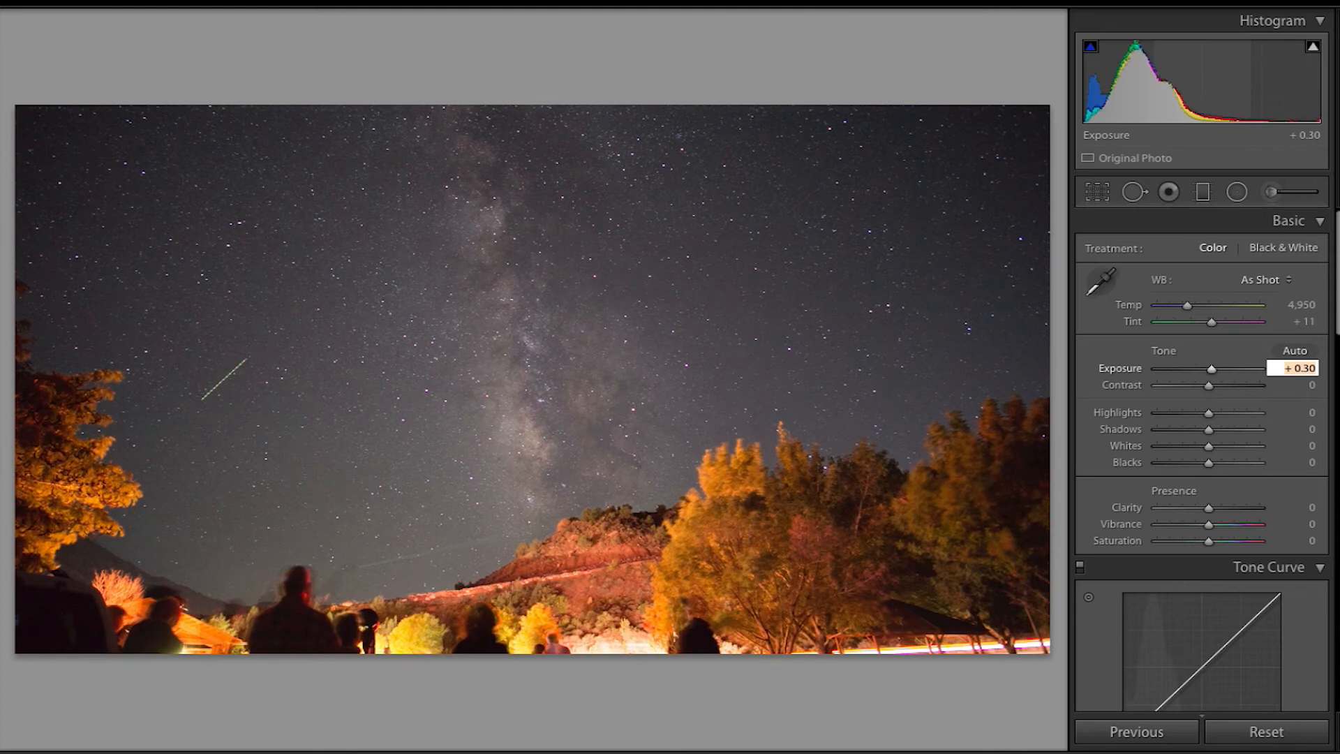
{"action": "scroll", "coordinate": [1240, 379], "scroll_direction": "down", "scroll_amount": 5}
{"action": "left_click_drag", "start_coordinate": [1213, 493], "coordinate": [1225, 546]}
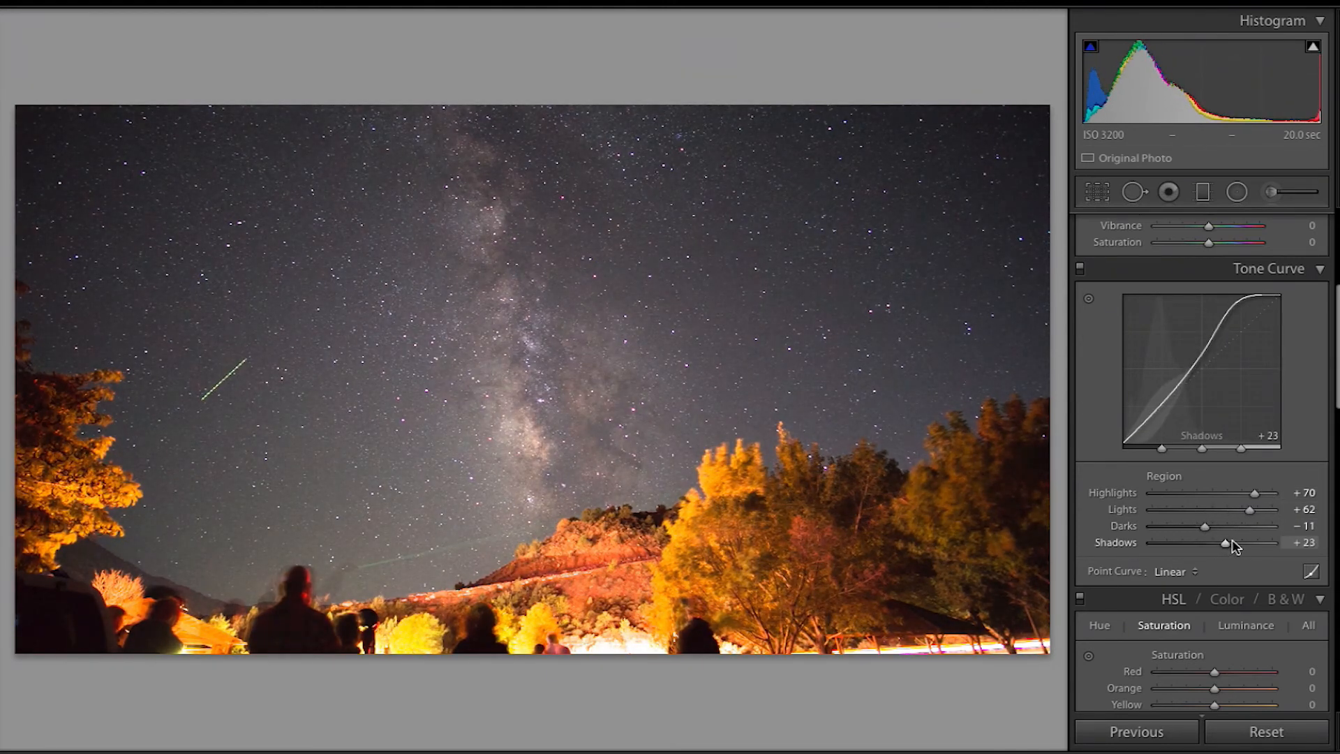
Enable the lens profile corrections and increase the Dehaze amount for the whole photo.
{"action": "scroll", "coordinate": [1225, 538], "scroll_direction": "down", "scroll_amount": 10}
{"action": "scroll", "coordinate": [1223, 525], "scroll_direction": "down", "scroll_amount": 8}
{"action": "left_click", "coordinate": [1092, 391]}
{"action": "scroll", "coordinate": [1152, 484], "scroll_direction": "down", "scroll_amount": 1}
{"action": "left_click", "coordinate": [1091, 336]}
{"action": "left_click", "coordinate": [1091, 337]}
{"action": "scroll", "coordinate": [1125, 489], "scroll_direction": "down", "scroll_amount": 3}
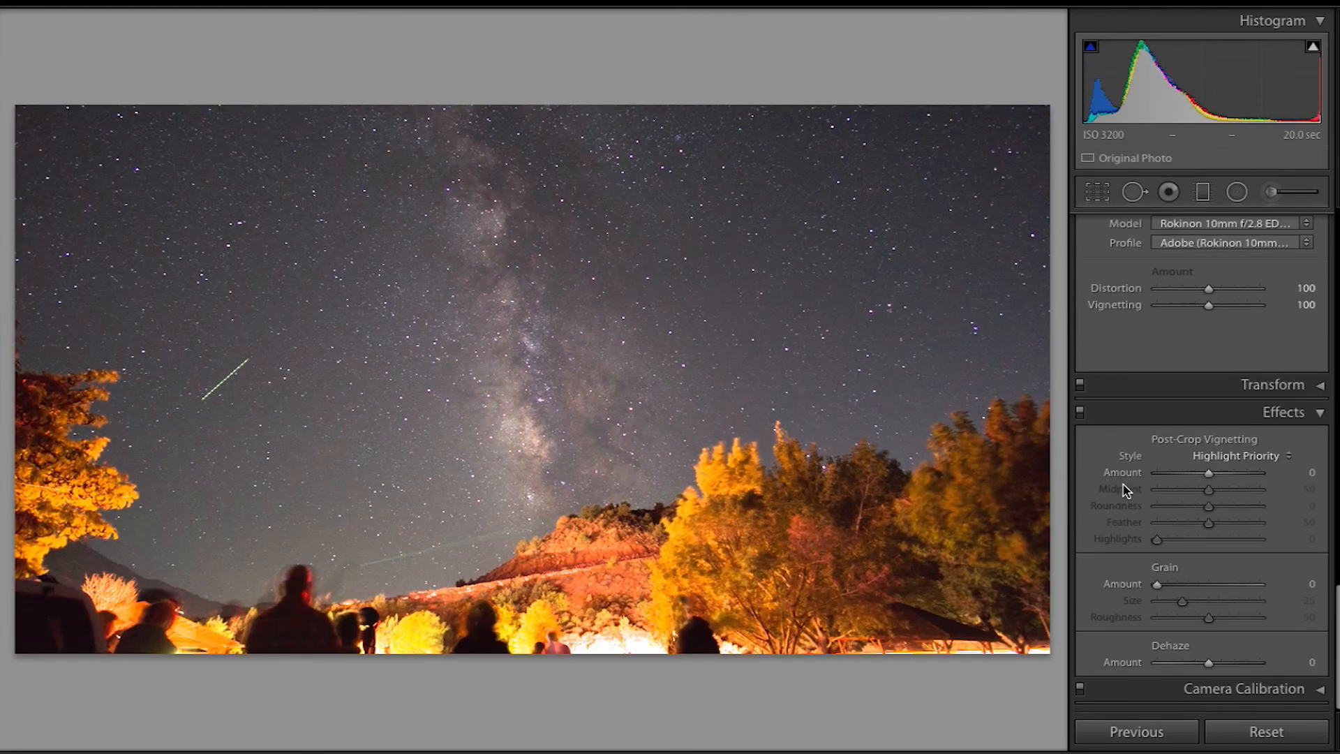
{"action": "left_click_drag", "start_coordinate": [1209, 662], "coordinate": [1237, 664]}
{"action": "scroll", "coordinate": [1199, 418], "scroll_direction": "up", "scroll_amount": 10}
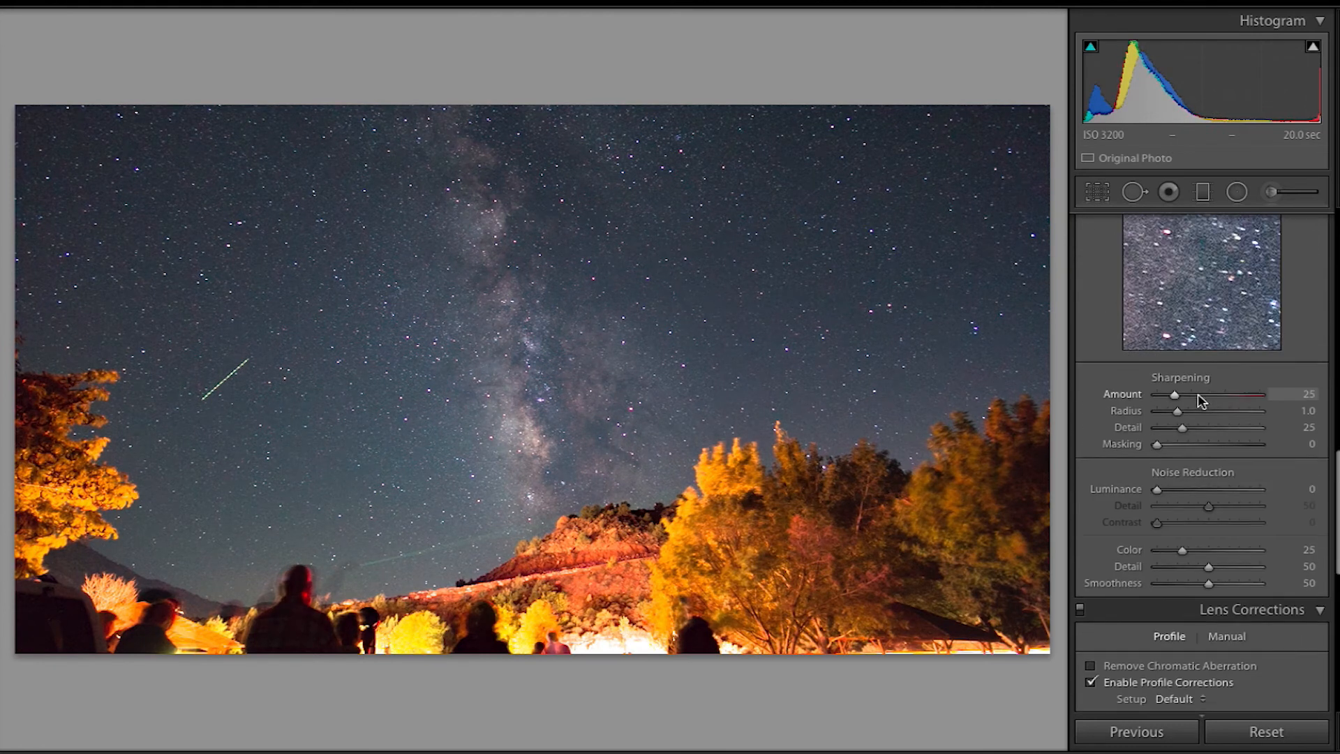
{"action": "left_click", "coordinate": [964, 600]}
{"action": "left_click", "coordinate": [963, 600]}
Set the white balance to Temp 4,950 and Tint +7.
{"action": "scroll", "coordinate": [1159, 363], "scroll_direction": "up", "scroll_amount": 10}
{"action": "left_click", "coordinate": [1307, 305]}
{"action": "key", "text": "Up"}
{"action": "key", "text": "Up"}
{"action": "key", "text": "Up"}
{"action": "key", "text": "Tab"}
{"action": "key", "text": "Down"}
{"action": "key", "text": "Down"}
{"action": "key", "text": "Down"}
{"action": "key", "text": "Down"}
{"action": "key", "text": "shift+Tab"}
{"action": "key", "text": "Down"}
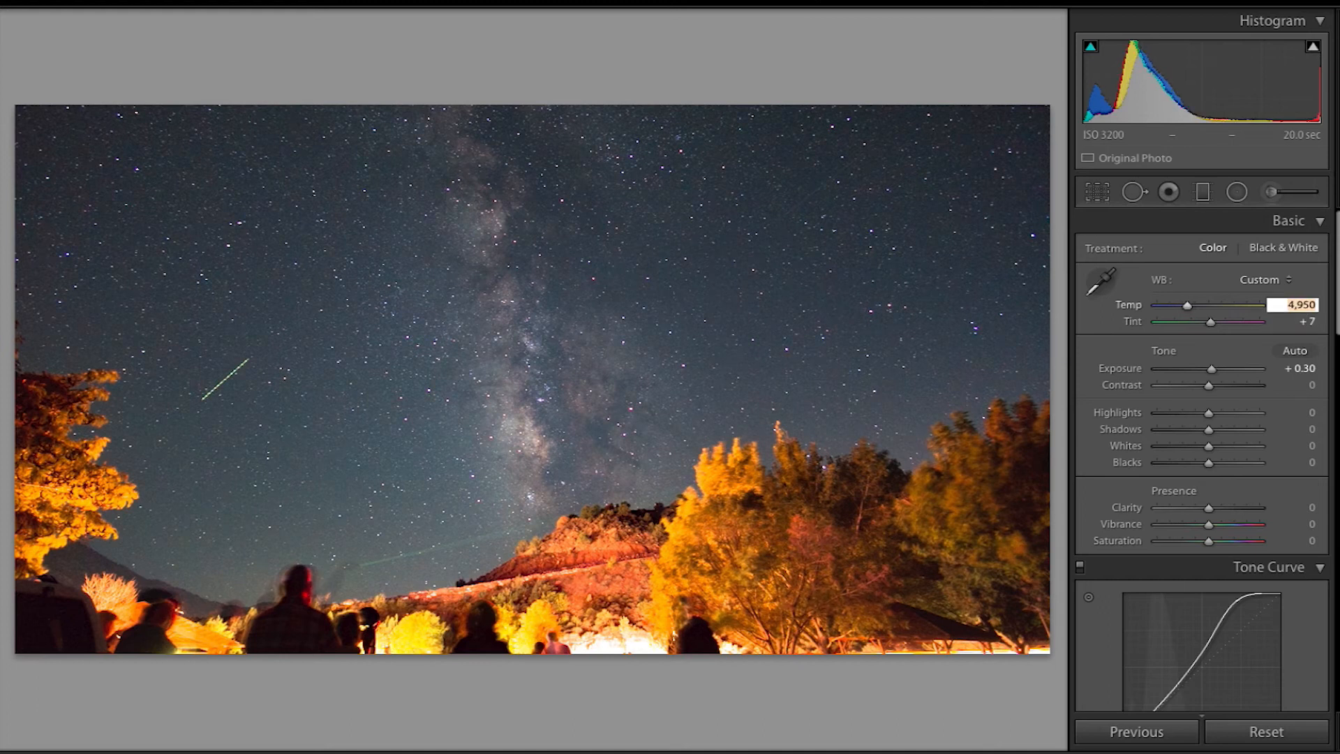
Set Exposure to +0.40, Contrast +25, Highlights +55, Shadows +32, Whites +35, Blacks +15 and Clarity +5.
{"action": "left_click", "coordinate": [1303, 368]}
{"action": "key", "text": "Up"}
{"action": "scroll", "coordinate": [1260, 403], "scroll_direction": "down", "scroll_amount": 2}
{"action": "scroll", "coordinate": [1264, 401], "scroll_direction": "down", "scroll_amount": 15}
{"action": "scroll", "coordinate": [1292, 383], "scroll_direction": "up", "scroll_amount": 15}
{"action": "left_click_drag", "start_coordinate": [1213, 388], "coordinate": [1213, 513]}
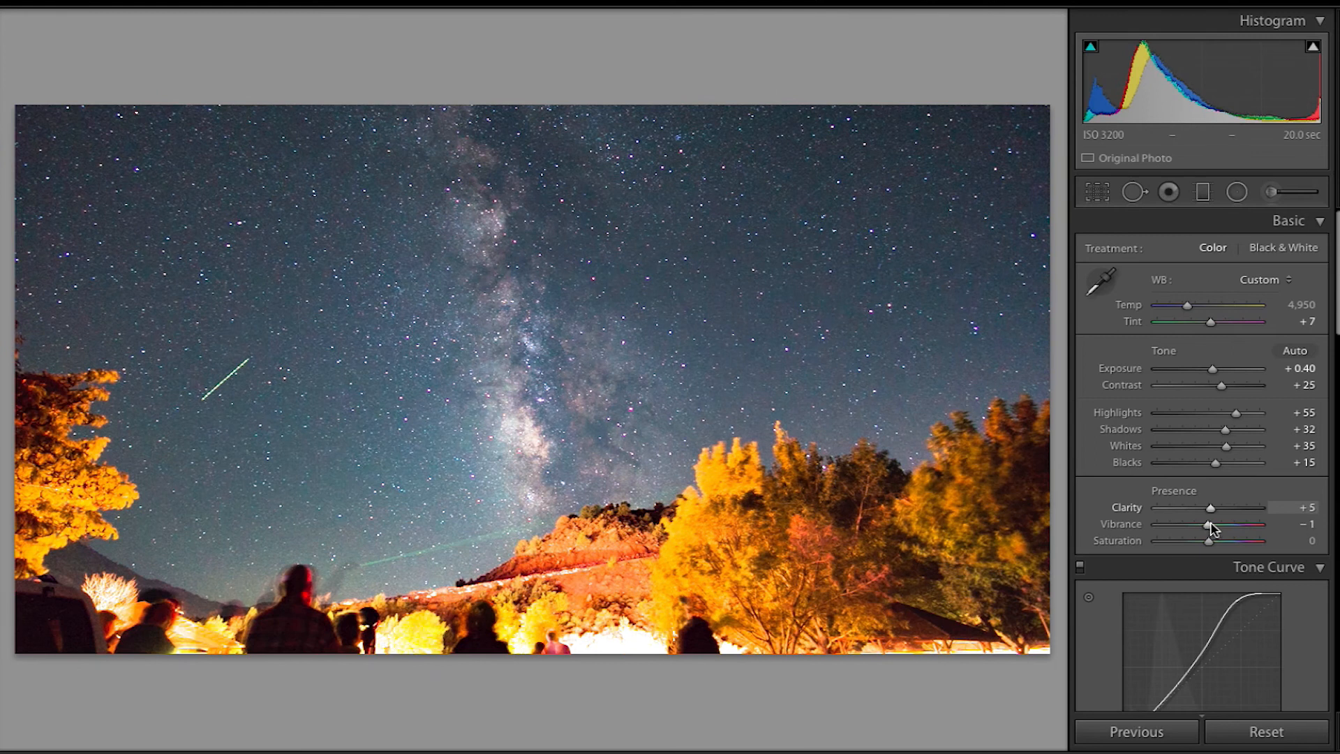
Set the HSL Red saturation to +12.
{"action": "scroll", "coordinate": [1222, 529], "scroll_direction": "down", "scroll_amount": 8}
{"action": "mouse_move", "coordinate": [1216, 392]}
{"action": "left_mouse_down"}
{"action": "mouse_move", "coordinate": [1254, 392]}
{"action": "mouse_move", "coordinate": [1168, 407]}
{"action": "mouse_move", "coordinate": [1219, 412]}
{"action": "left_mouse_up"}
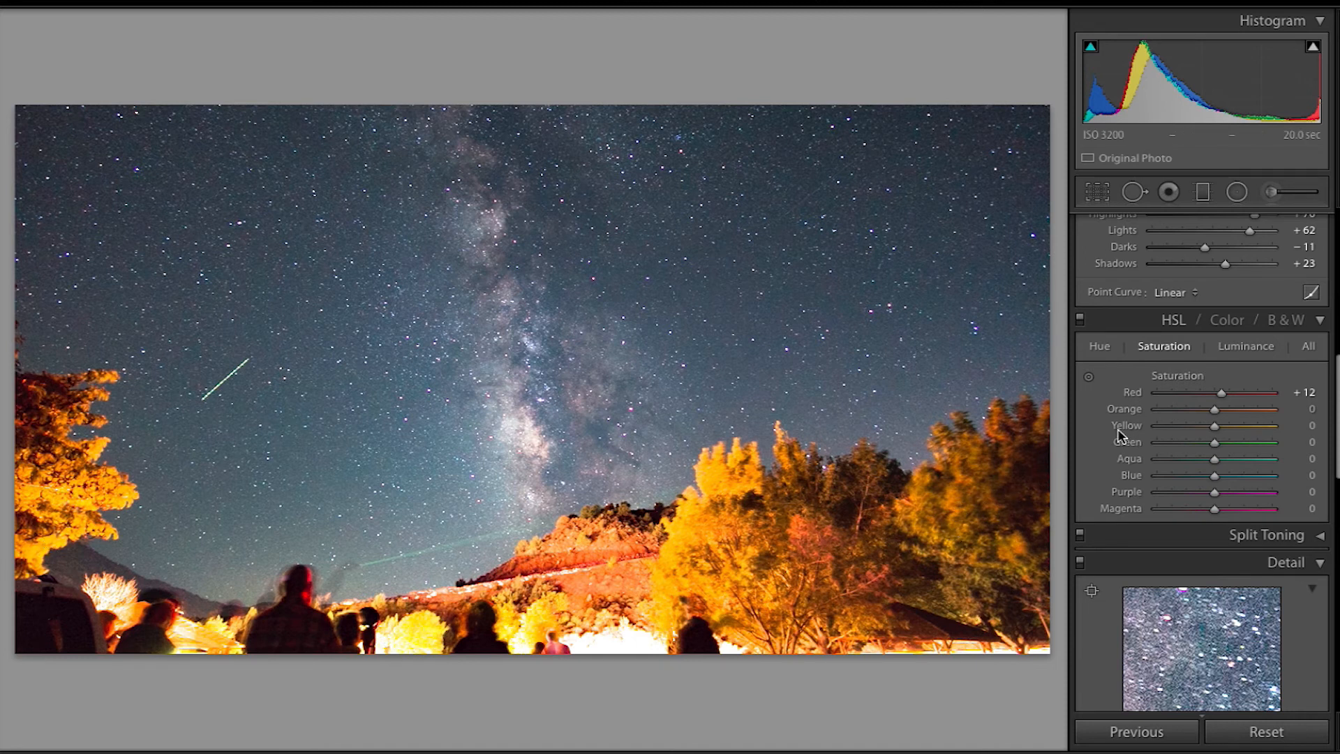
{"action": "scroll", "coordinate": [1120, 438], "scroll_direction": "up", "scroll_amount": 8}
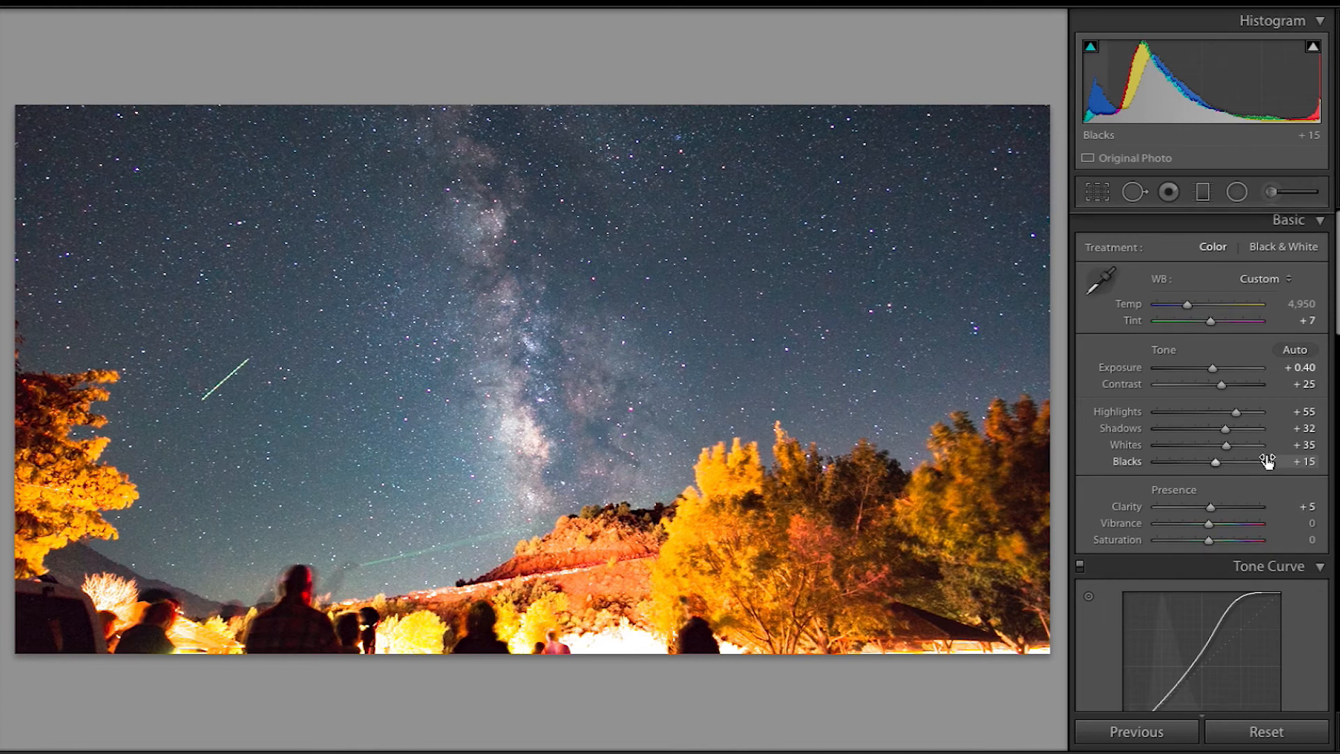
{"action": "scroll", "coordinate": [1267, 461], "scroll_direction": "down", "scroll_amount": 1}
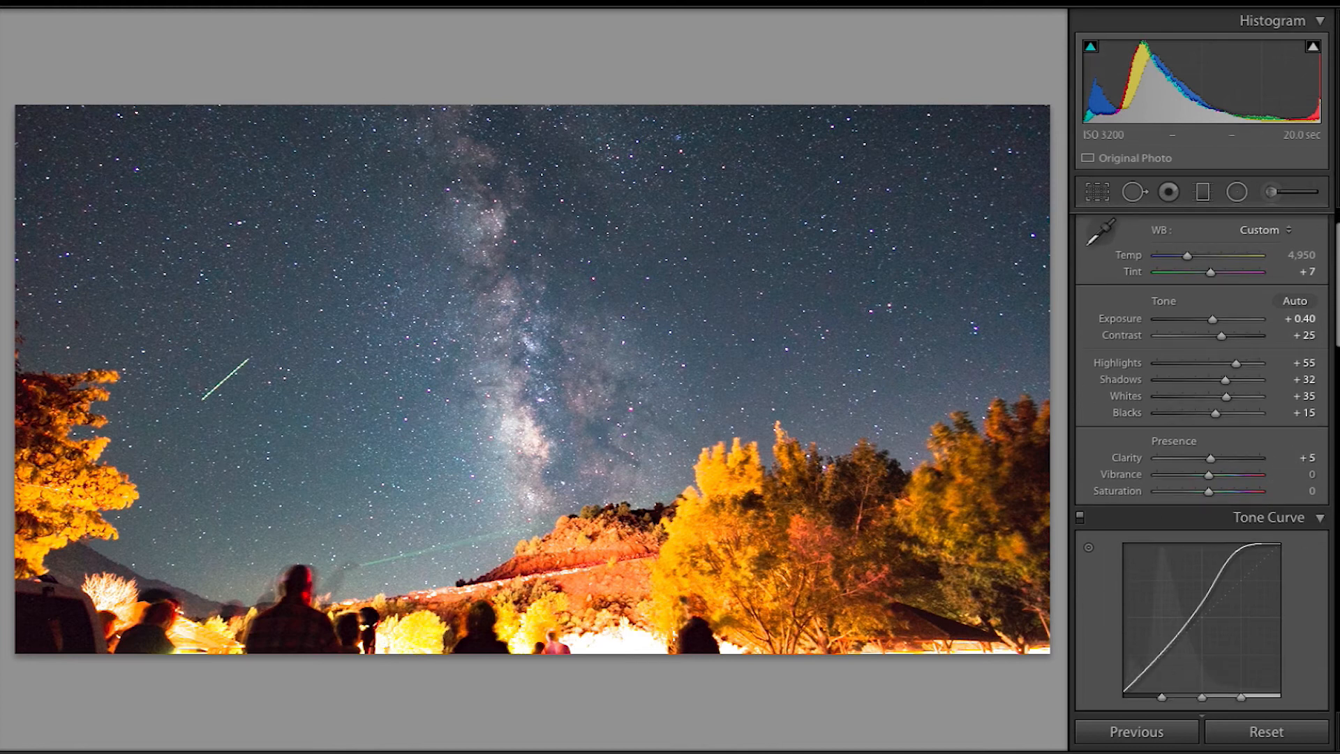
Set the HSL saturation to Orange +34, Yellow +61, Green +18, Aqua +77, Blue +5 and Purple +39.
{"action": "scroll", "coordinate": [1257, 558], "scroll_direction": "down", "scroll_amount": 3}
{"action": "scroll", "coordinate": [1254, 558], "scroll_direction": "down", "scroll_amount": 3}
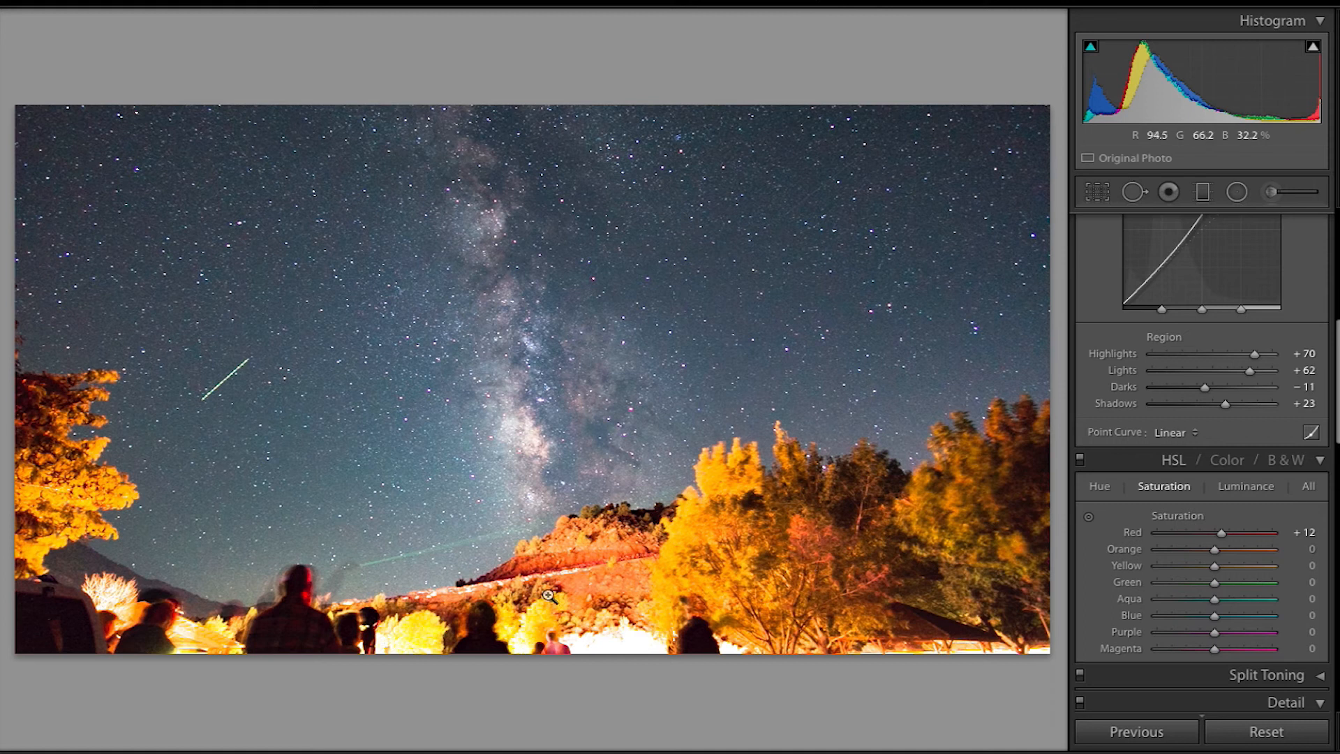
{"action": "left_click_drag", "start_coordinate": [1214, 555], "coordinate": [1235, 618]}
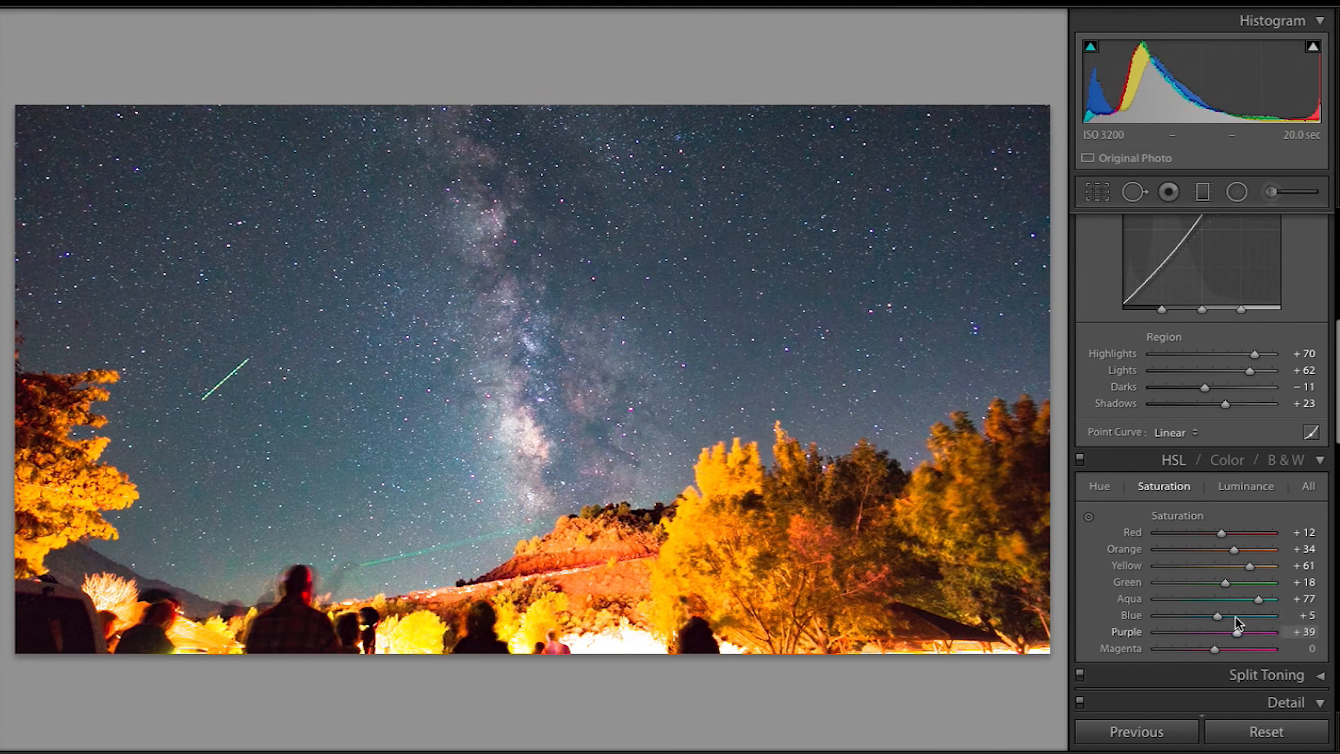
Set the white balance Temp to 5,100.
{"action": "scroll", "coordinate": [1212, 606], "scroll_direction": "down", "scroll_amount": 10}
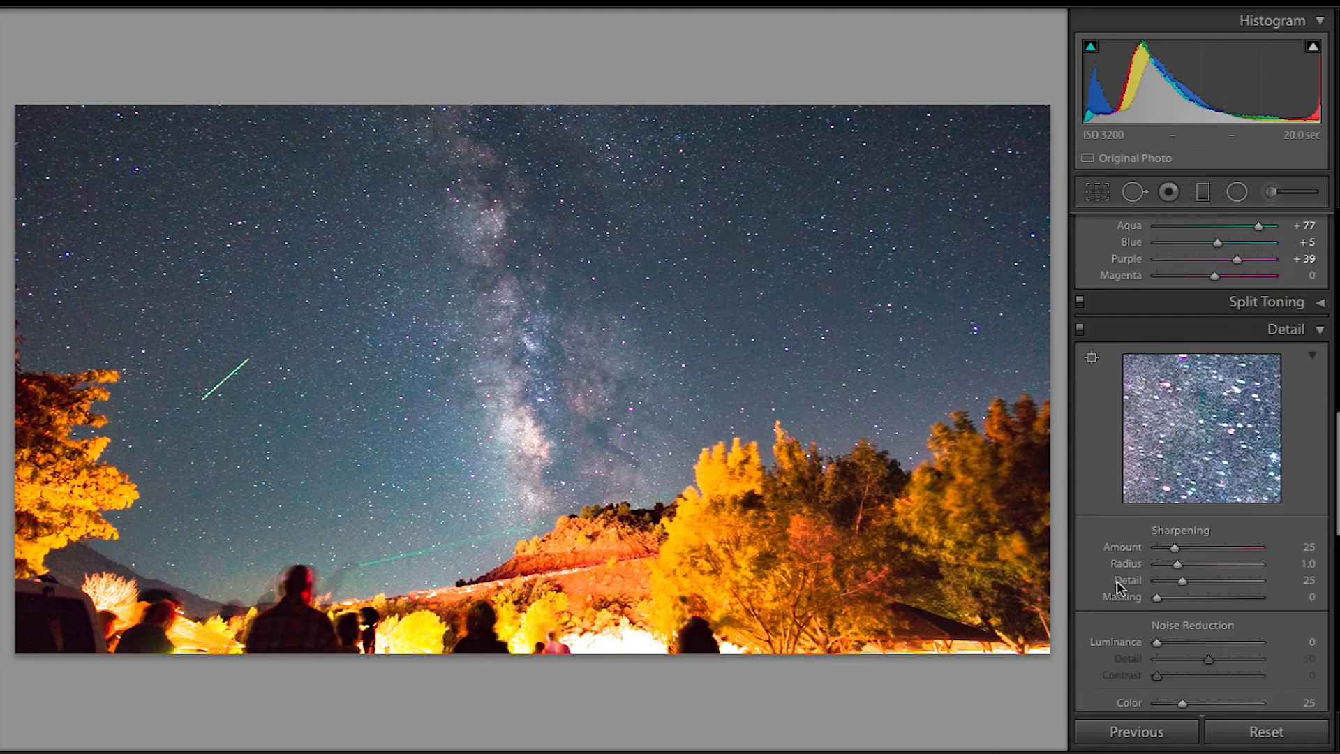
{"action": "scroll", "coordinate": [1118, 589], "scroll_direction": "down", "scroll_amount": 1}
{"action": "scroll", "coordinate": [1122, 604], "scroll_direction": "up", "scroll_amount": 20}
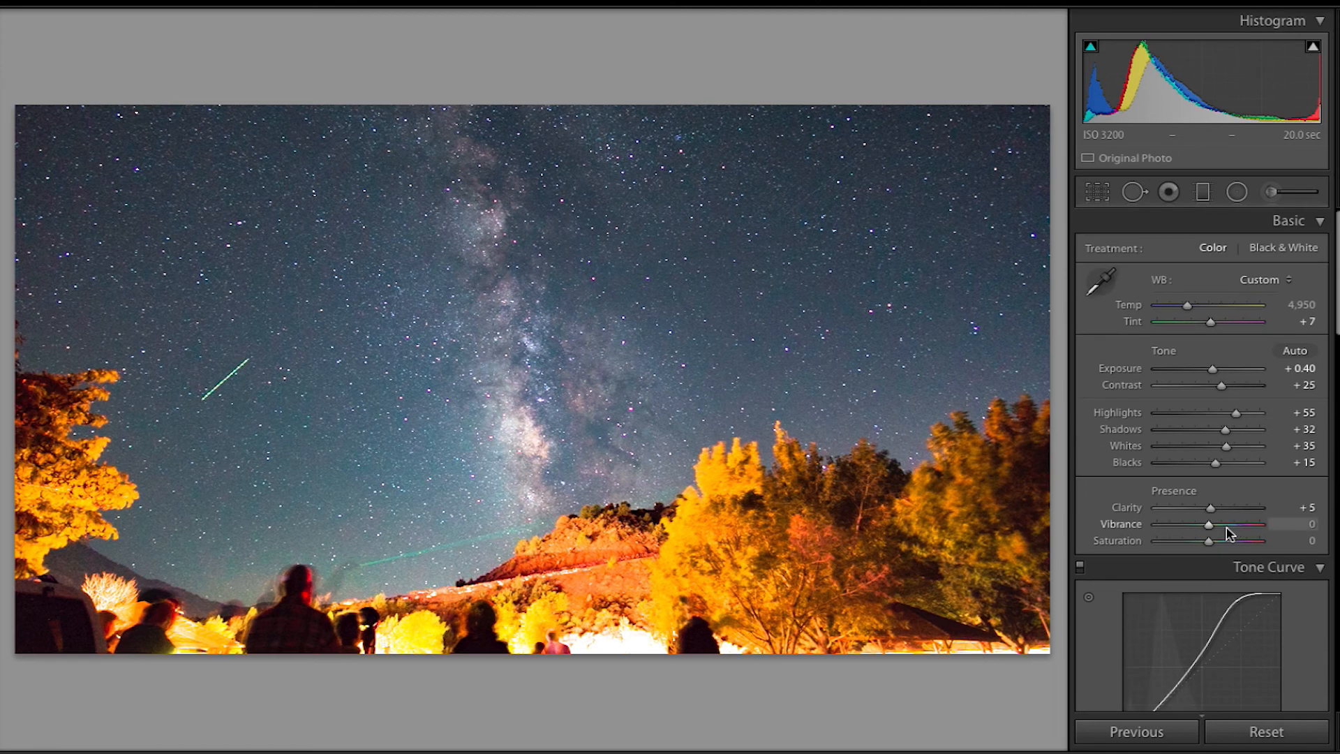
{"action": "left_click", "coordinate": [1301, 305]}
{"action": "key", "text": "Up"}
{"action": "key", "text": "Up"}
{"action": "key", "text": "Up"}
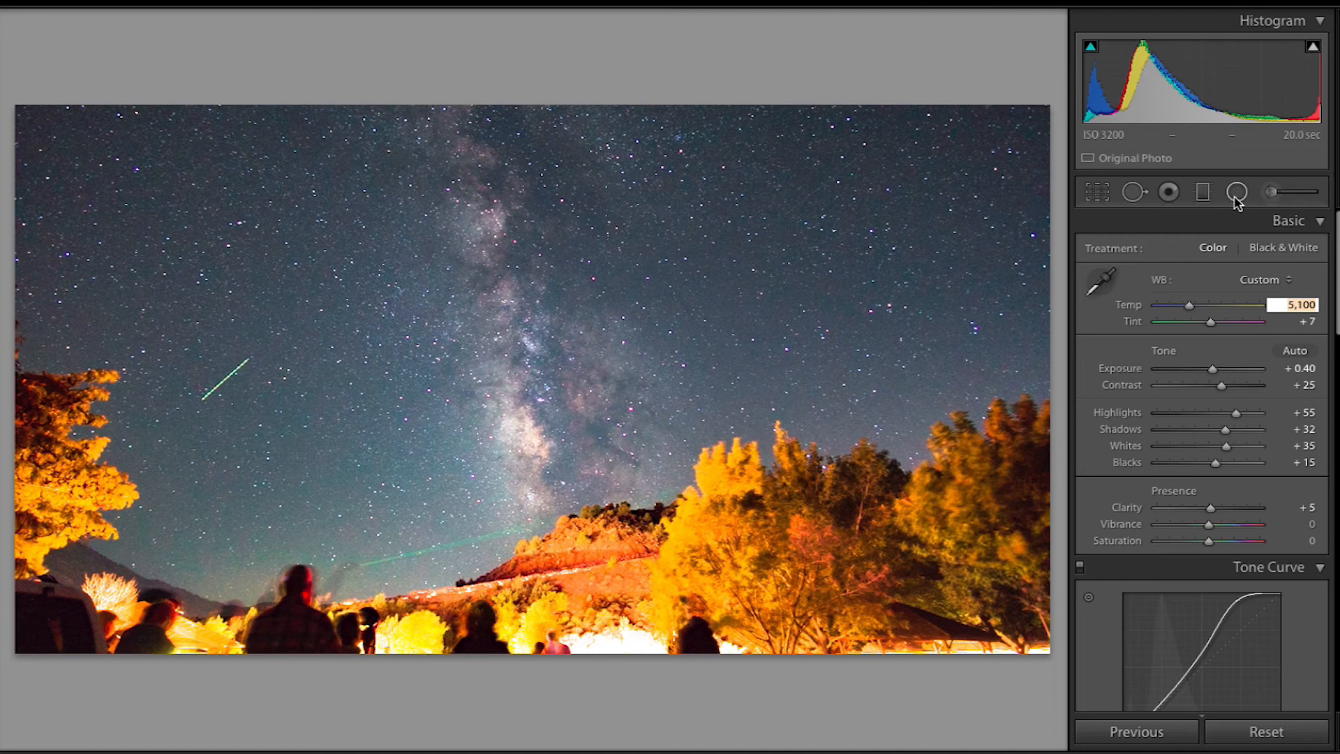
Compare the photo before and after in split and side-by-side views, and check the highlight clipping overlay.
{"action": "key", "text": "shift+y"}
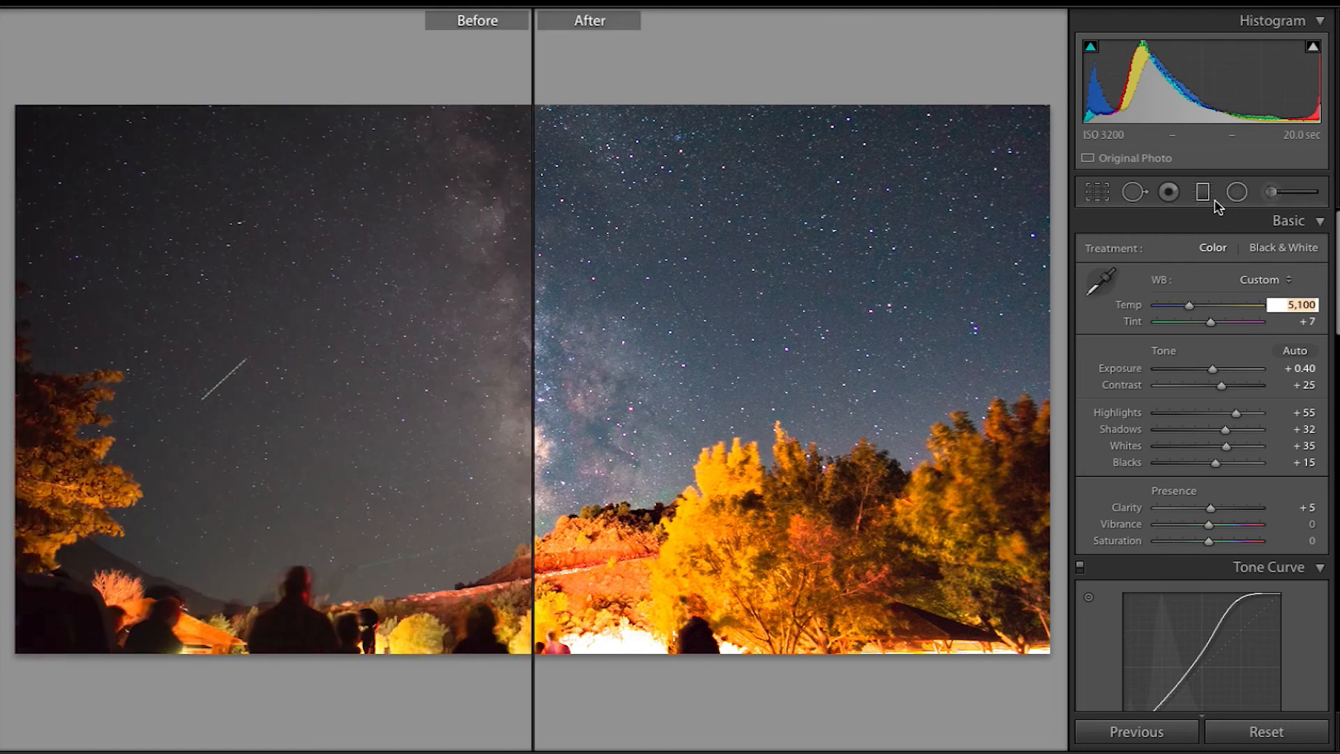
{"action": "key", "text": "y"}
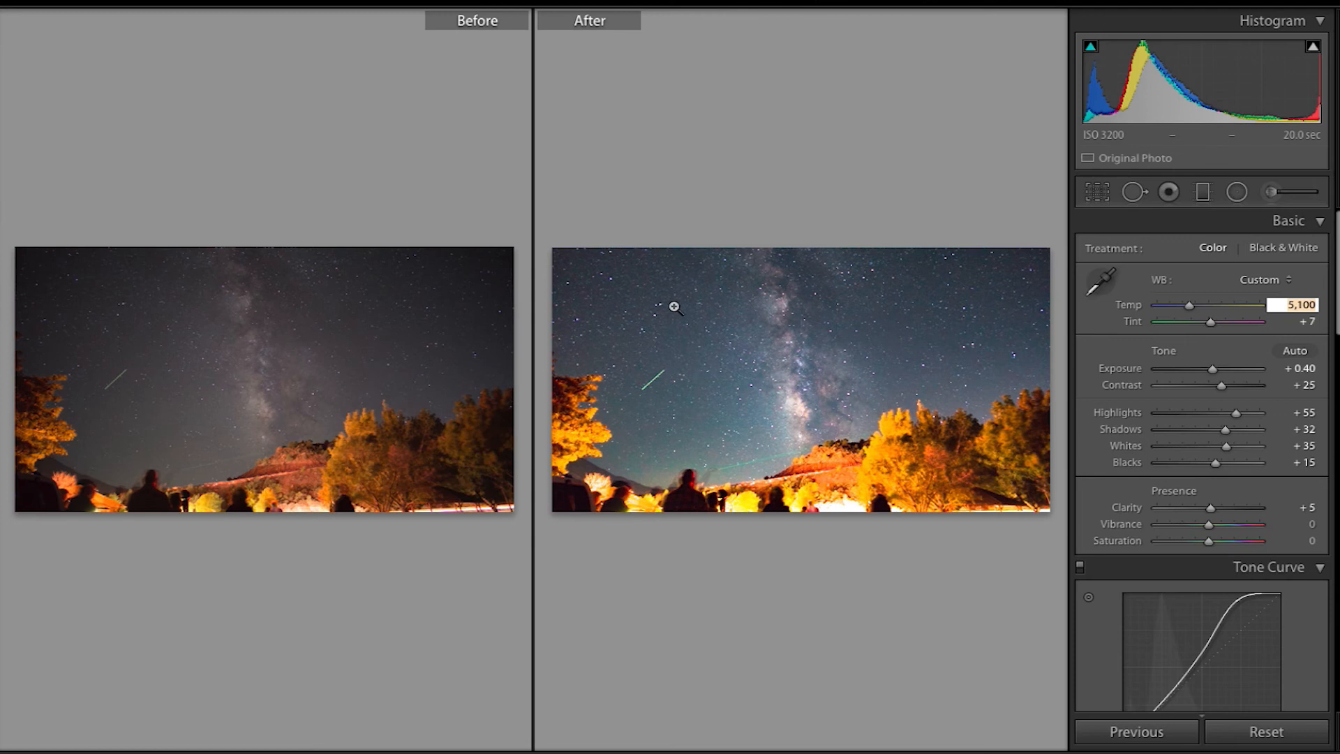
{"action": "left_click", "coordinate": [344, 402]}
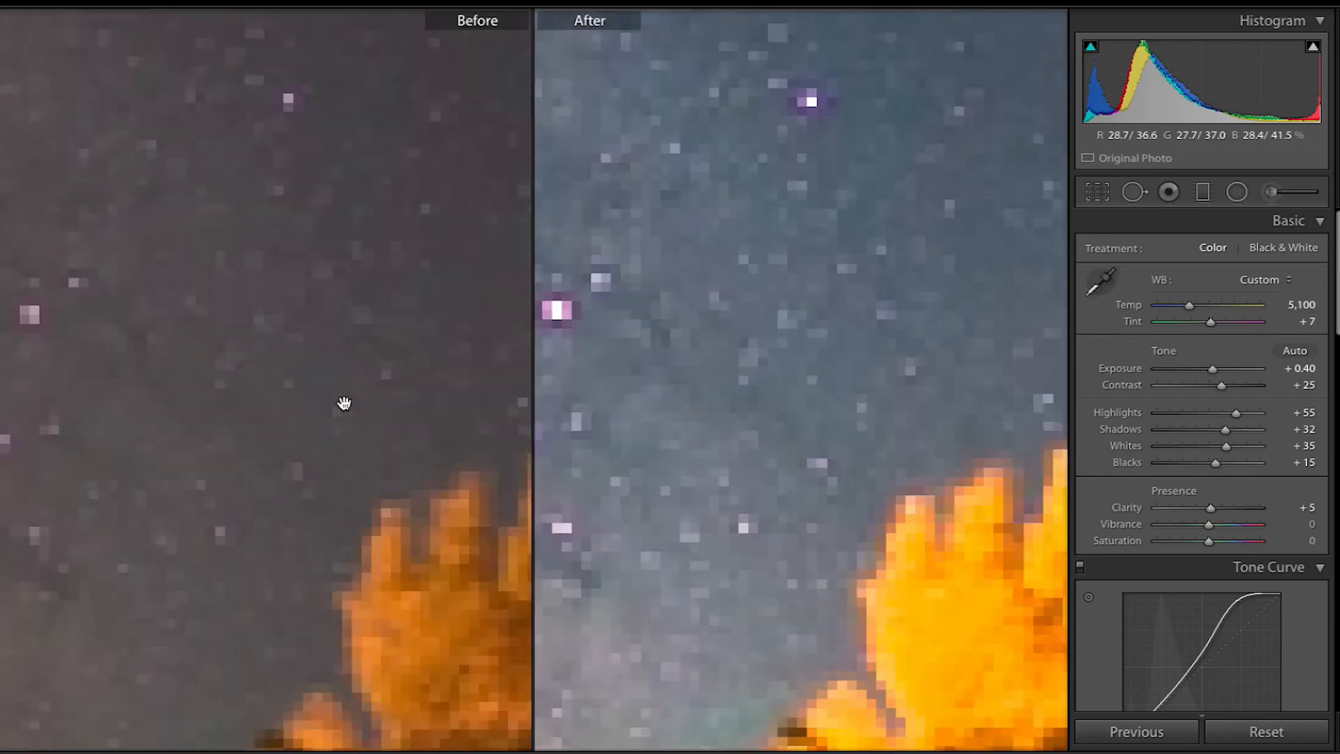
{"action": "left_click", "coordinate": [389, 389]}
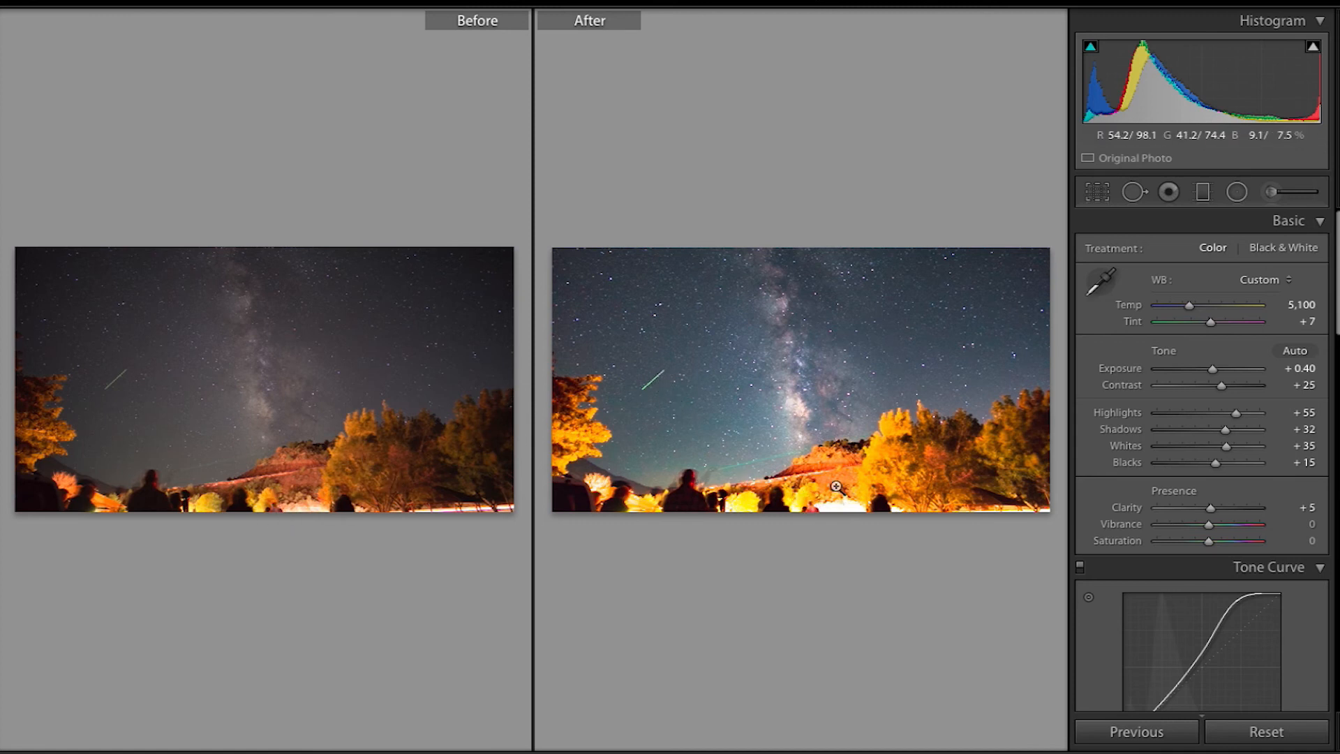
{"action": "key", "text": "y"}
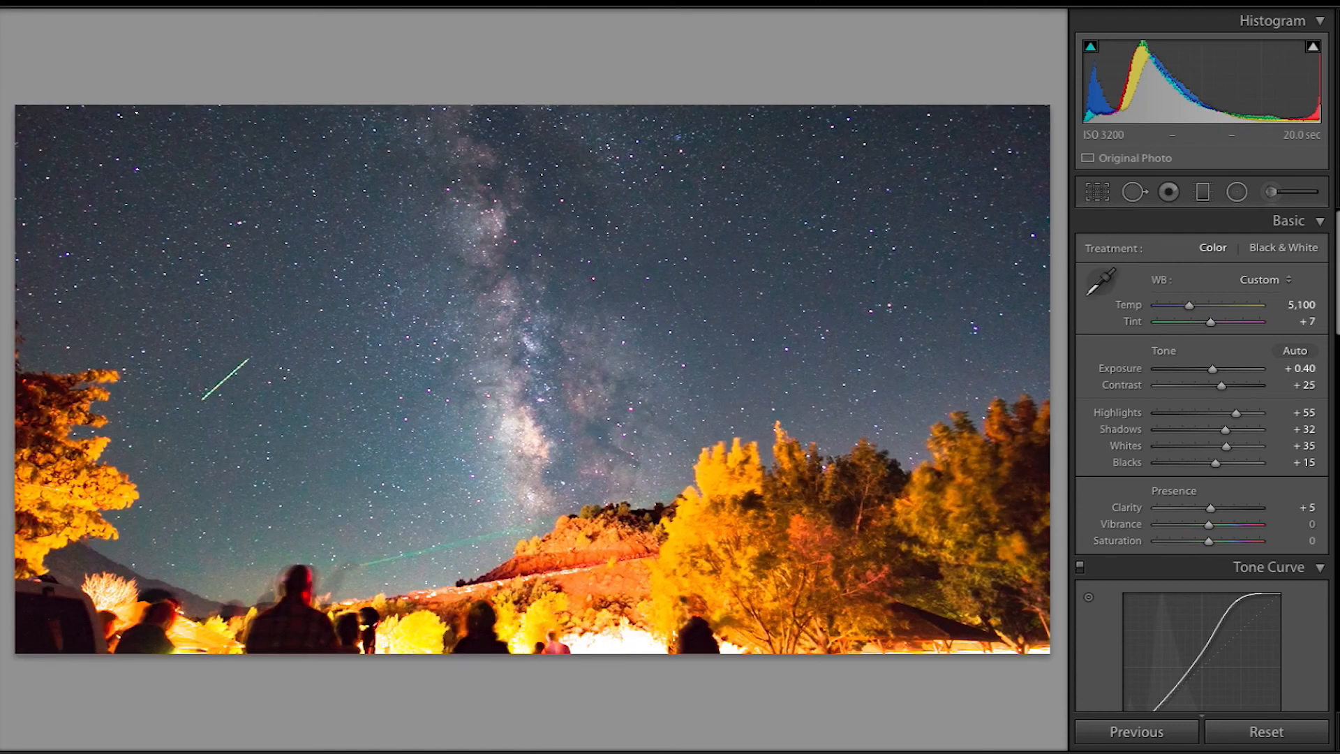
{"action": "left_click", "coordinate": [1313, 47]}
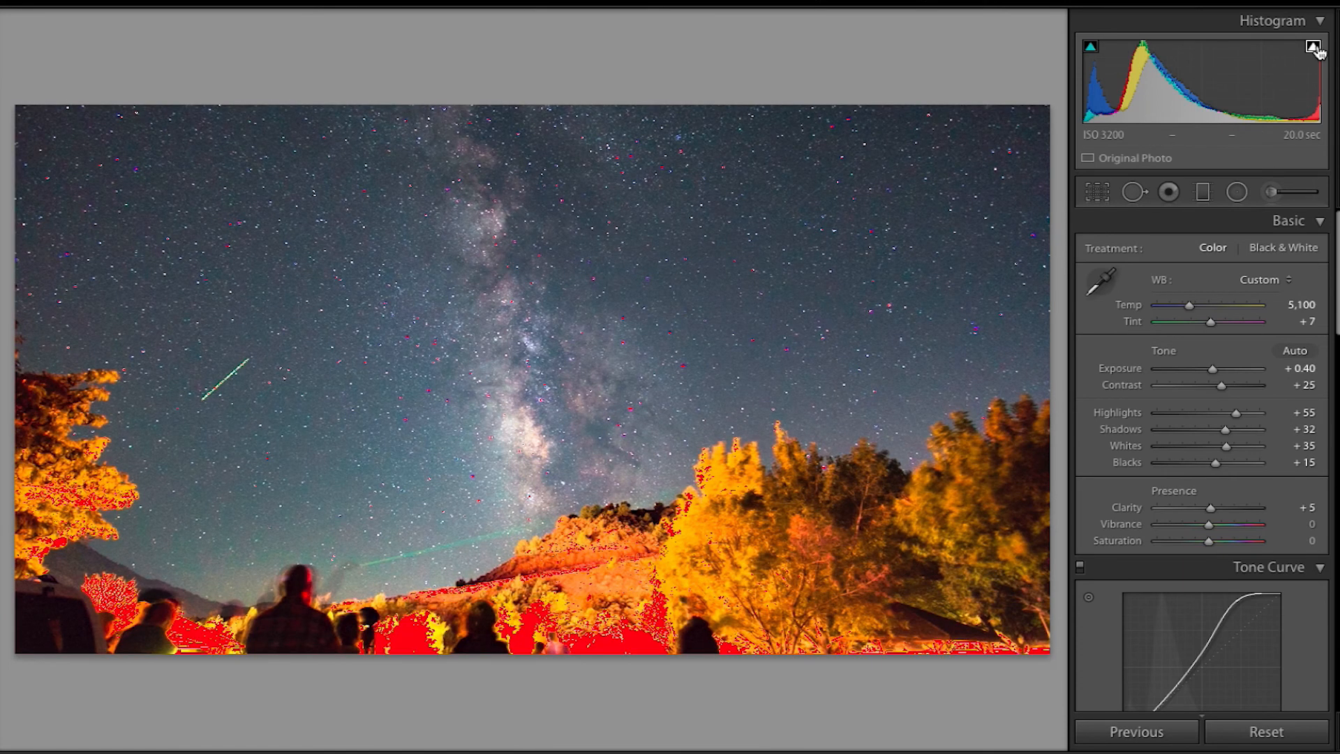
{"action": "left_click", "coordinate": [1313, 47]}
{"action": "left_click", "coordinate": [1313, 46]}
{"action": "left_click", "coordinate": [1313, 47]}
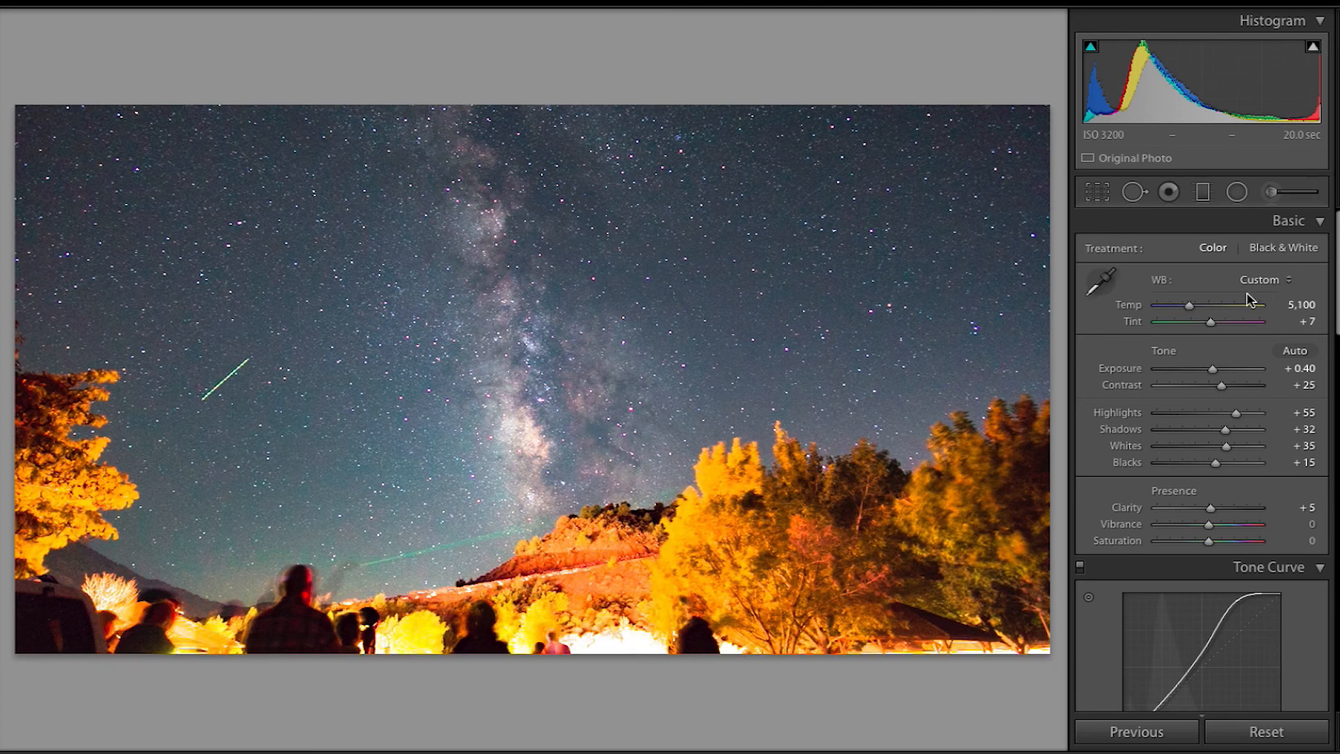
Paint a new adjustment brush mask over the trees, hill and brightly lit foreground.
{"action": "left_click", "coordinate": [1272, 192]}
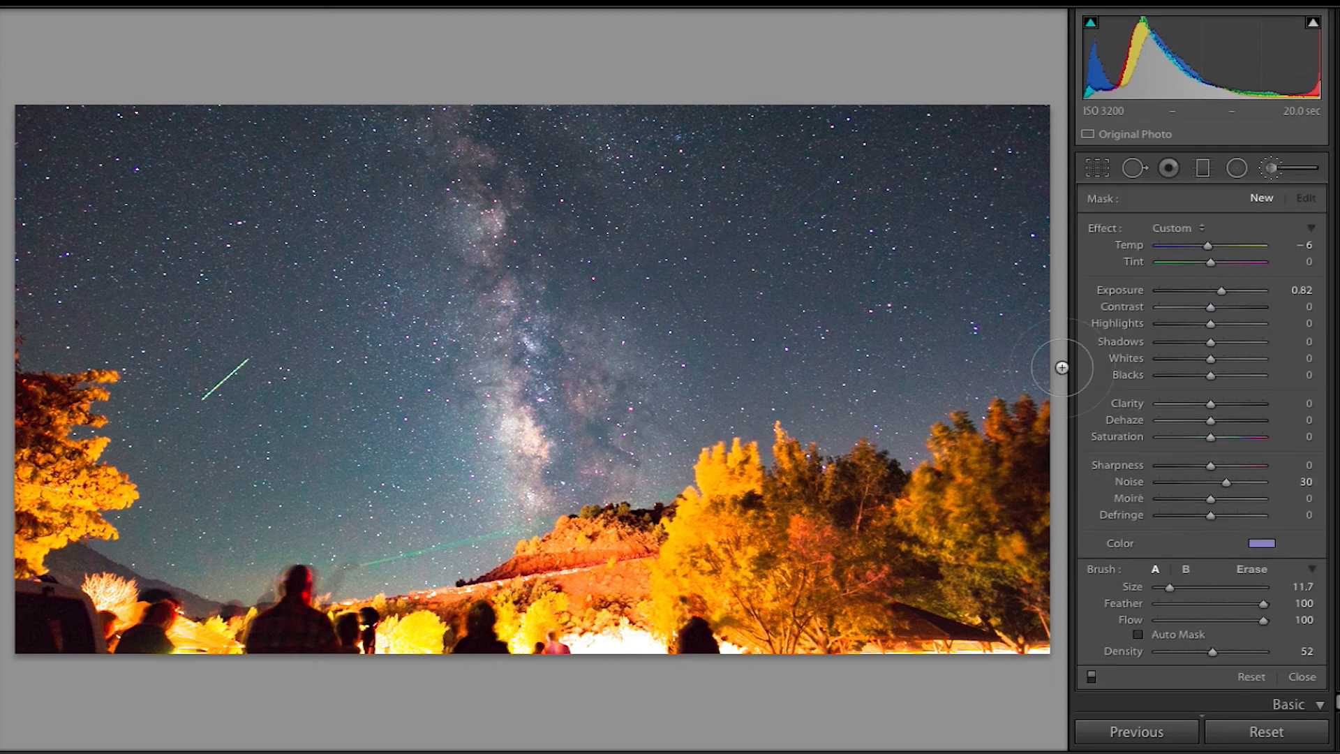
{"action": "mouse_move", "coordinate": [1028, 435]}
{"action": "left_mouse_down"}
{"action": "mouse_move", "coordinate": [957, 461]}
{"action": "mouse_move", "coordinate": [754, 489]}
{"action": "mouse_move", "coordinate": [572, 551]}
{"action": "mouse_move", "coordinate": [396, 639]}
{"action": "mouse_move", "coordinate": [143, 637]}
{"action": "mouse_move", "coordinate": [77, 611]}
{"action": "mouse_move", "coordinate": [58, 444]}
{"action": "mouse_move", "coordinate": [94, 520]}
{"action": "mouse_move", "coordinate": [632, 634]}
{"action": "mouse_move", "coordinate": [608, 629]}
{"action": "mouse_move", "coordinate": [756, 642]}
{"action": "mouse_move", "coordinate": [1023, 592]}
{"action": "mouse_move", "coordinate": [855, 513]}
{"action": "mouse_move", "coordinate": [1058, 582]}
{"action": "mouse_move", "coordinate": [574, 583]}
{"action": "left_mouse_up"}
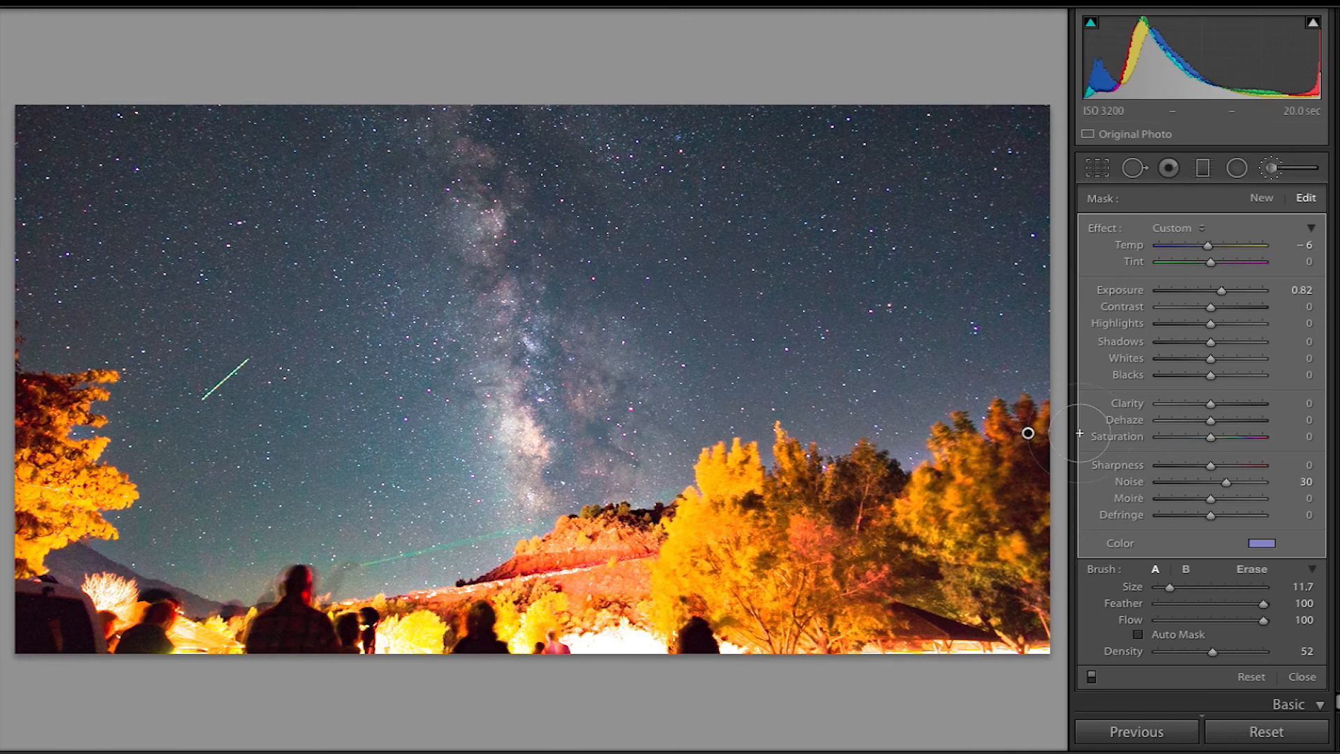
{"action": "mouse_move", "coordinate": [1029, 435]}
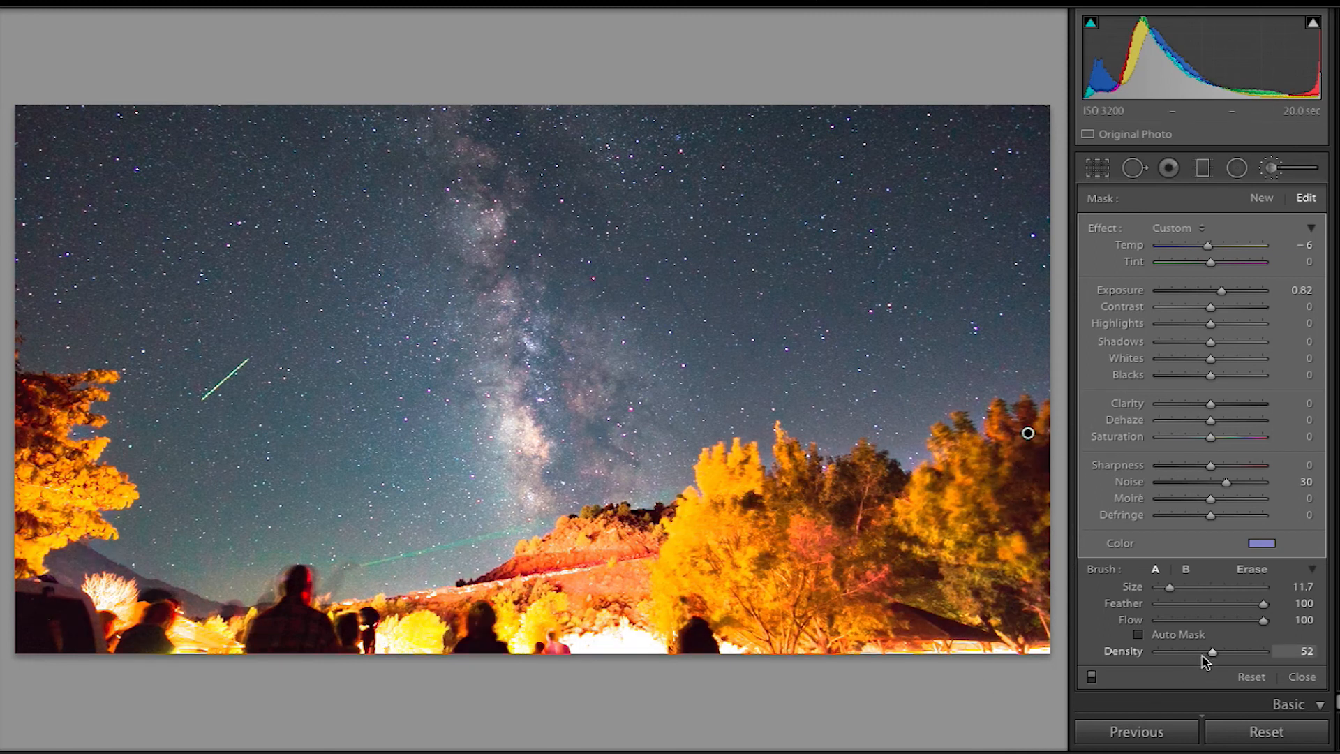
Set the foreground mask to Temp −15, Exposure −0.36, Contrast −41, Highlights −81, Shadows −64, Whites −33 and Blacks −2.
{"action": "mouse_move", "coordinate": [1207, 246]}
{"action": "left_mouse_down"}
{"action": "mouse_move", "coordinate": [1177, 251]}
{"action": "mouse_move", "coordinate": [1208, 257]}
{"action": "left_mouse_up"}
{"action": "left_click_drag", "start_coordinate": [1211, 324], "coordinate": [1213, 382]}
{"action": "left_click", "coordinate": [1298, 290]}
{"action": "key", "text": "Down"}
{"action": "key", "text": "Down"}
{"action": "key", "text": "Down"}
{"action": "key", "text": "Down"}
{"action": "key", "text": "Down"}
{"action": "key", "text": "Down"}
{"action": "key", "text": "Down"}
{"action": "key", "text": "Down"}
{"action": "key", "text": "Down"}
{"action": "key", "text": "Down"}
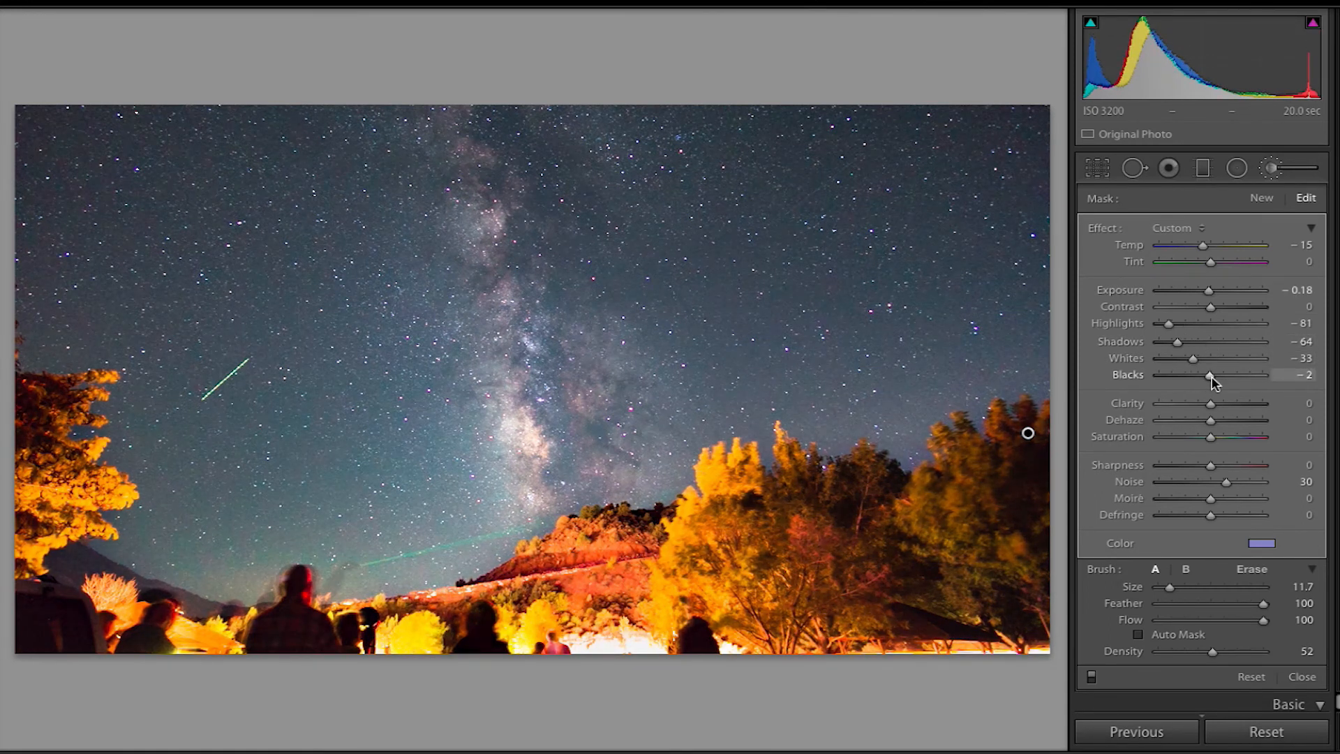
{"action": "mouse_move", "coordinate": [1211, 307]}
{"action": "left_mouse_down"}
{"action": "mouse_move", "coordinate": [1235, 316]}
{"action": "mouse_move", "coordinate": [1206, 296]}
{"action": "left_mouse_up"}
Try a much warmer Temp and a magenta Tint on the foreground mask, undoing each change.
{"action": "left_click_drag", "start_coordinate": [1203, 245], "coordinate": [1298, 249]}
{"action": "key", "text": "ctrl+z"}
{"action": "left_click_drag", "start_coordinate": [1211, 263], "coordinate": [1261, 258]}
{"action": "key", "text": "ctrl+z"}
Compare the photo with and without the brush adjustments, and examine the overexposed ground close up before and after.
{"action": "left_click", "coordinate": [1091, 677]}
{"action": "left_click", "coordinate": [1091, 676]}
{"action": "left_click", "coordinate": [1091, 677]}
{"action": "left_click", "coordinate": [1091, 677]}
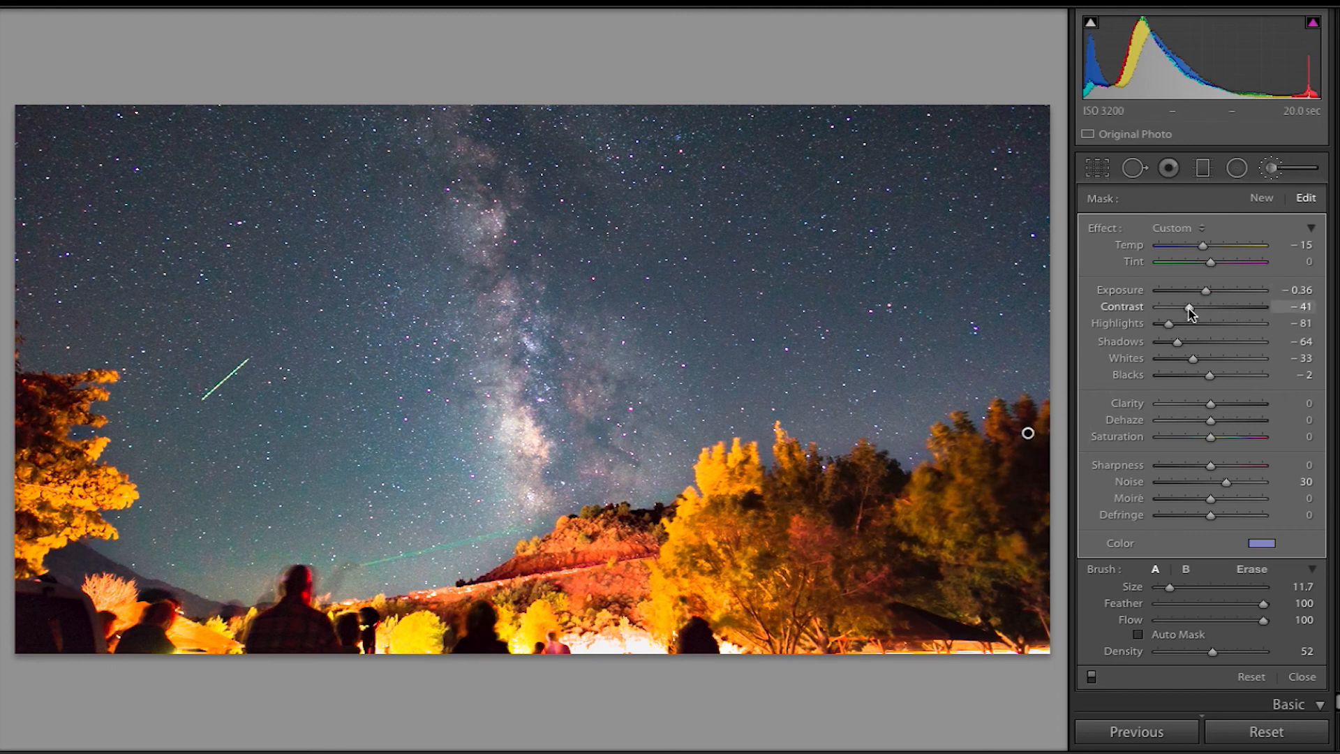
{"action": "key", "text": "k"}
{"action": "left_click", "coordinate": [619, 641]}
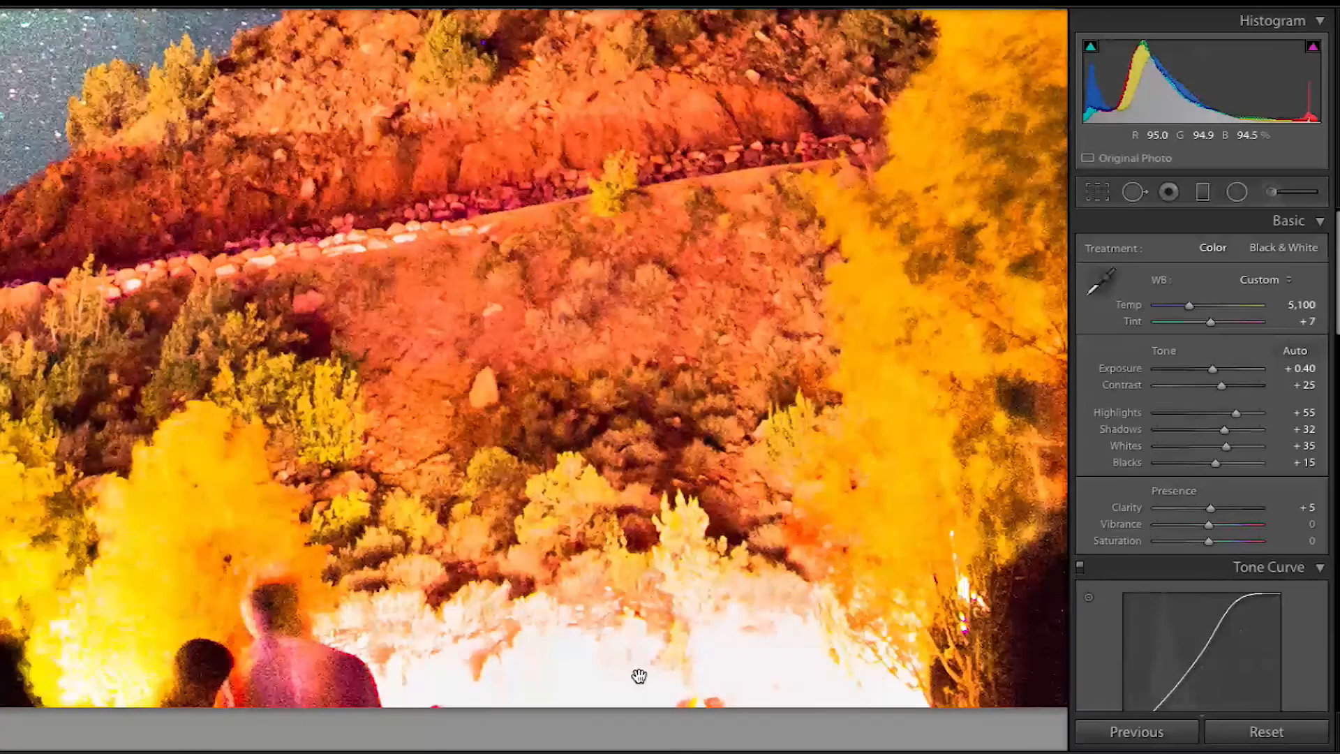
{"action": "key", "text": "y"}
{"action": "left_click_drag", "start_coordinate": [486, 609], "coordinate": [400, 587]}
{"action": "key", "text": "y"}
{"action": "key", "text": "y"}
{"action": "key", "text": "y"}
{"action": "left_click", "coordinate": [531, 577]}
Set the whole photo's Whites to −10 and slightly lower the tone curve Lights.
{"action": "mouse_move", "coordinate": [1227, 445]}
{"action": "left_mouse_down"}
{"action": "mouse_move", "coordinate": [1161, 452]}
{"action": "mouse_move", "coordinate": [1203, 455]}
{"action": "left_mouse_up"}
{"action": "scroll", "coordinate": [1238, 670], "scroll_direction": "down", "scroll_amount": 3}
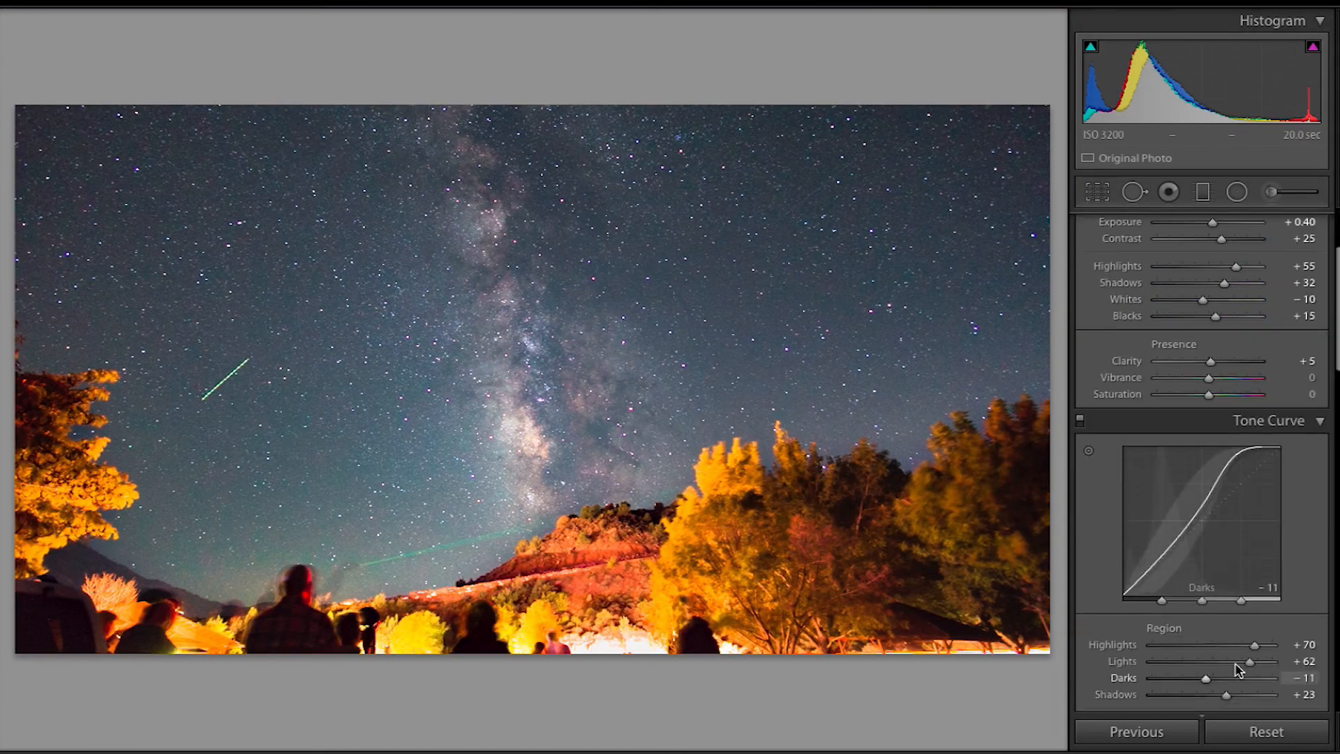
{"action": "left_click", "coordinate": [1240, 662]}
{"action": "scroll", "coordinate": [1245, 223], "scroll_direction": "up", "scroll_amount": 3}
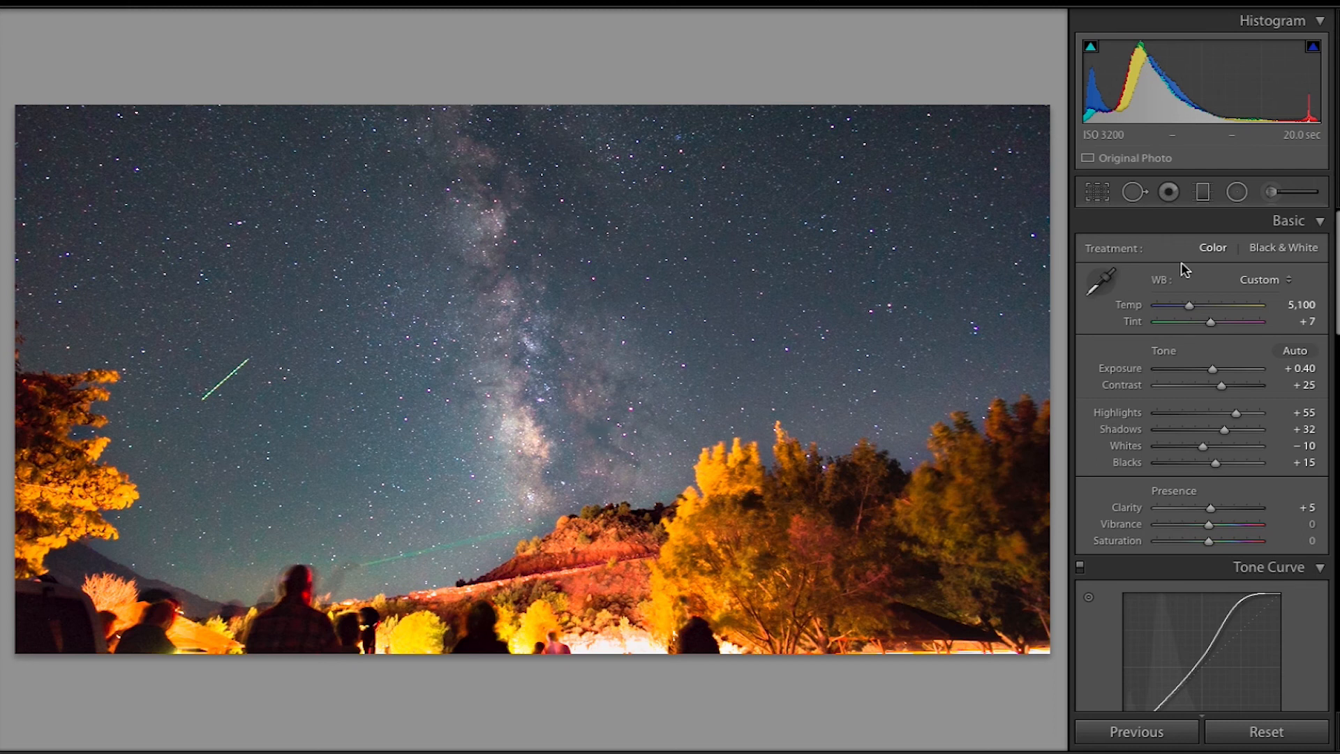
Brush a new mask along the Milky Way and set Temp 34, Tint −14, Exposure 0.59 and Contrast 21.
{"action": "left_click", "coordinate": [1272, 193]}
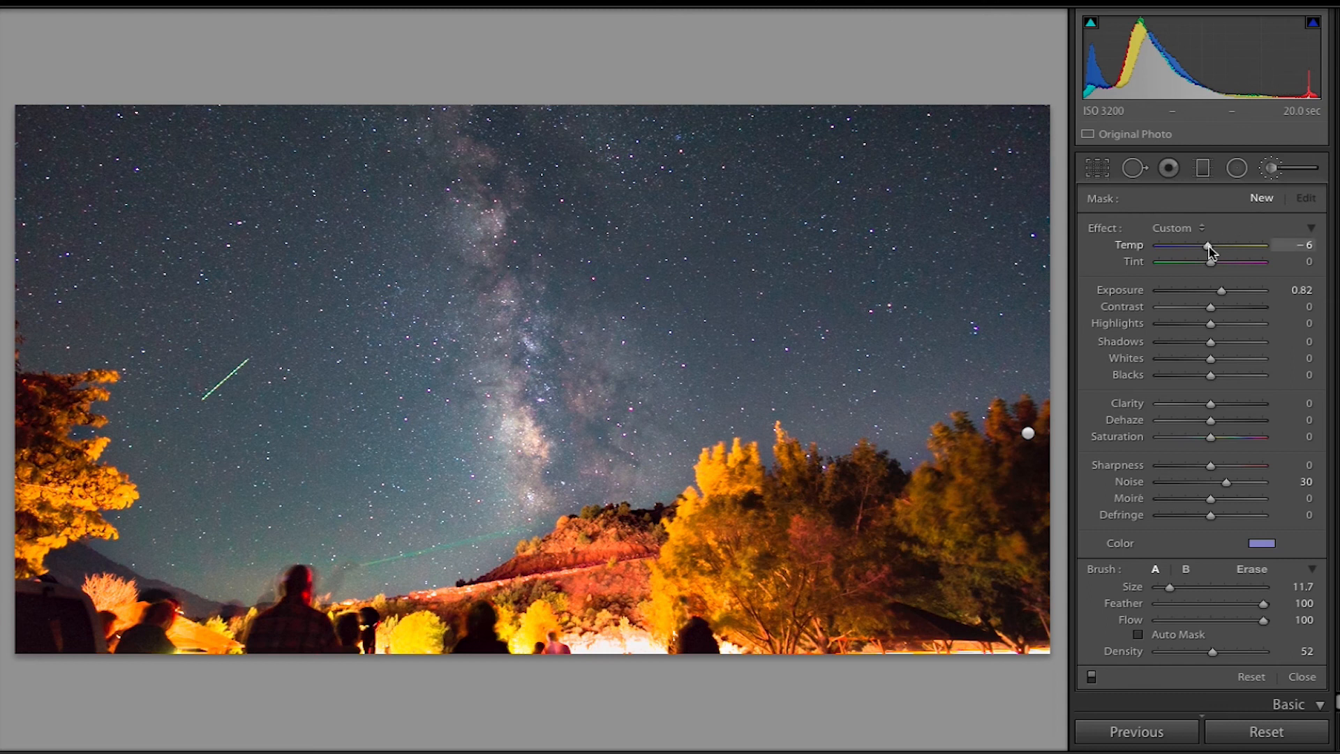
{"action": "mouse_move", "coordinate": [459, 114]}
{"action": "left_mouse_down"}
{"action": "mouse_move", "coordinate": [543, 518]}
{"action": "mouse_move", "coordinate": [626, 483]}
{"action": "mouse_move", "coordinate": [645, 431]}
{"action": "mouse_move", "coordinate": [598, 460]}
{"action": "mouse_move", "coordinate": [527, 259]}
{"action": "mouse_move", "coordinate": [520, 179]}
{"action": "mouse_move", "coordinate": [574, 343]}
{"action": "mouse_move", "coordinate": [582, 446]}
{"action": "mouse_move", "coordinate": [561, 338]}
{"action": "mouse_move", "coordinate": [636, 492]}
{"action": "mouse_move", "coordinate": [528, 282]}
{"action": "mouse_move", "coordinate": [516, 108]}
{"action": "left_mouse_up"}
{"action": "left_click_drag", "start_coordinate": [1208, 246], "coordinate": [1222, 307]}
{"action": "left_click", "coordinate": [1230, 245]}
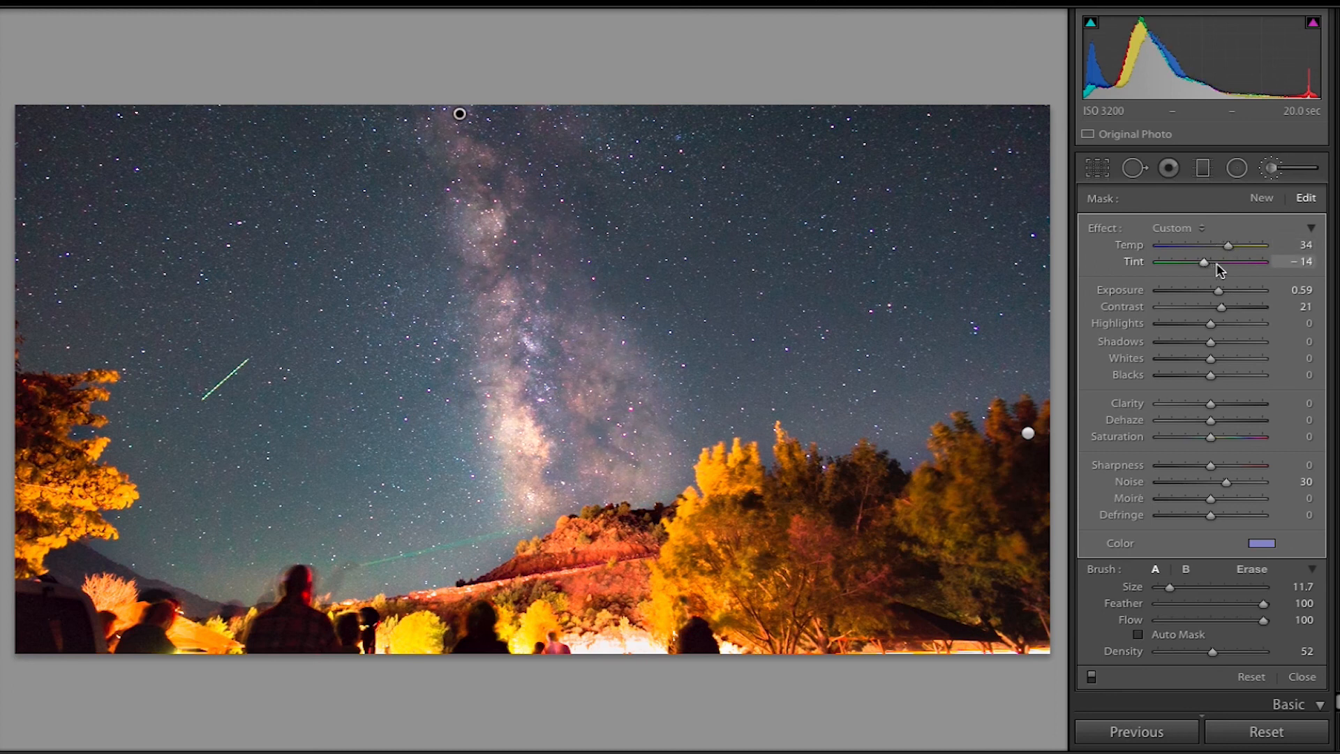
Set the Milky Way mask's Temp to 43 and Tint to −29.
{"action": "left_click", "coordinate": [1306, 247]}
{"action": "key", "text": "Down"}
{"action": "key", "text": "Down"}
{"action": "key", "text": "Down"}
{"action": "key", "text": "Down"}
{"action": "left_click", "coordinate": [1307, 263]}
{"action": "key", "text": "Down"}
{"action": "key", "text": "Down"}
{"action": "key", "text": "Down"}
Set the Milky Way mask to Contrast 28, Shadows −46, Whites −3, Blacks −13, Clarity 10, Dehaze 19, Saturation 22 and Noise 11.
{"action": "mouse_move", "coordinate": [1211, 343]}
{"action": "left_mouse_down"}
{"action": "mouse_move", "coordinate": [1199, 344]}
{"action": "mouse_move", "coordinate": [1215, 364]}
{"action": "left_mouse_up"}
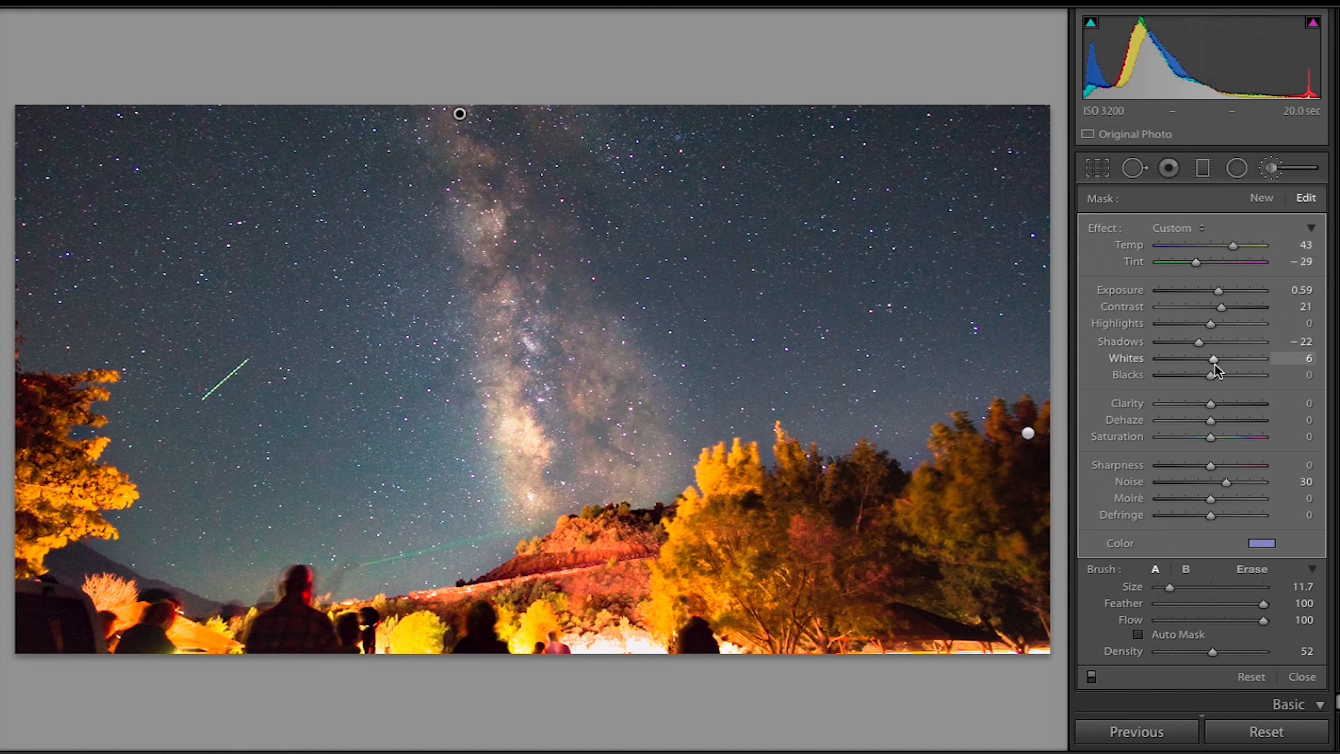
{"action": "left_click_drag", "start_coordinate": [1222, 307], "coordinate": [1225, 438]}
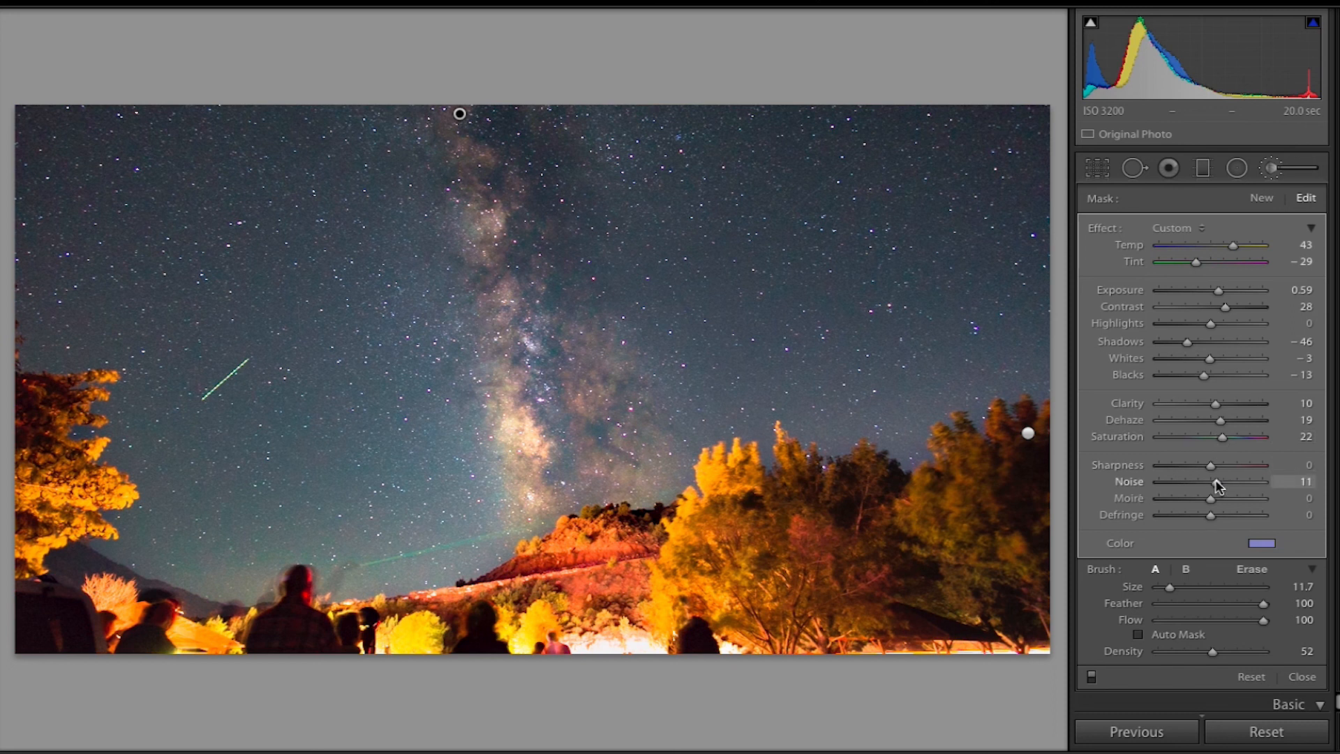
{"action": "left_click", "coordinate": [1092, 678]}
{"action": "left_click", "coordinate": [1092, 677]}
{"action": "left_click", "coordinate": [1093, 677]}
{"action": "left_click", "coordinate": [1092, 677]}
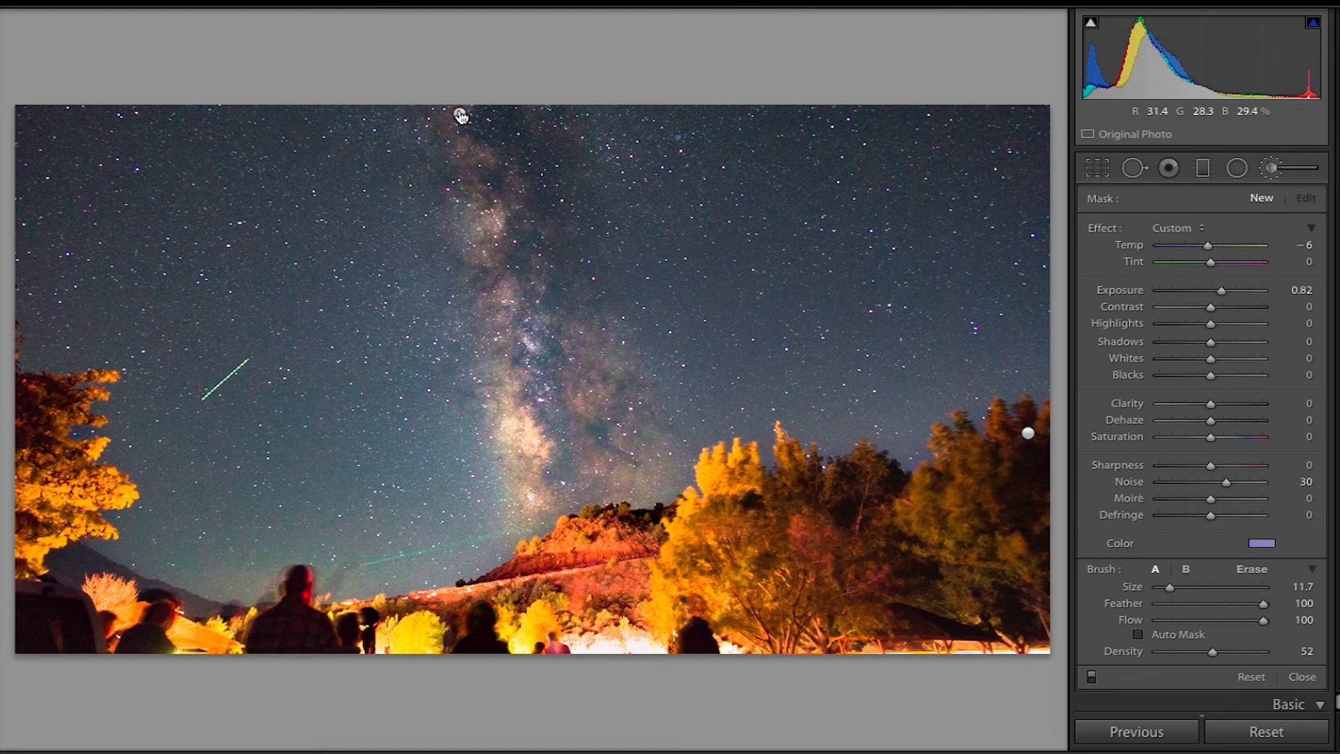
{"action": "mouse_move", "coordinate": [461, 116]}
{"action": "left_click", "coordinate": [1271, 169]}
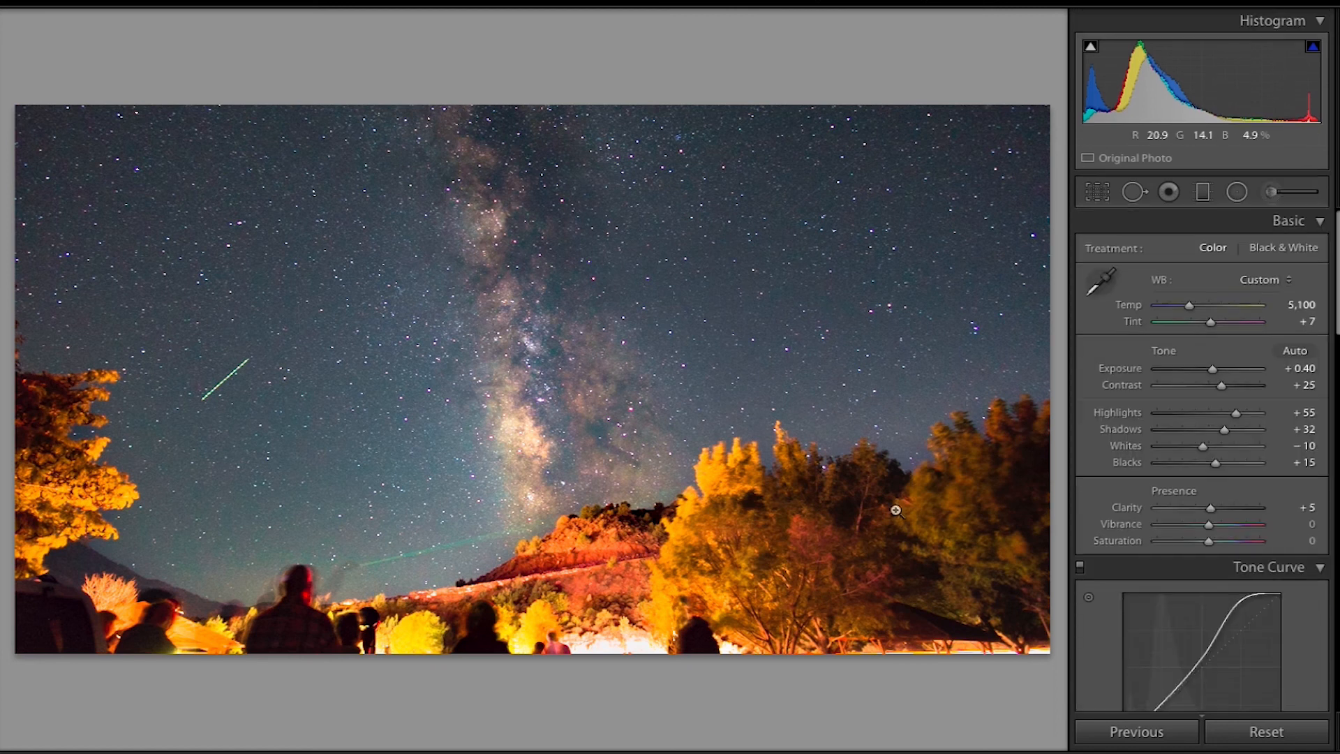
Brush a new mask over the overexposed ground between the people and set Exposure −1.89, Highlights −41 and Whites −32.
{"action": "left_click", "coordinate": [1271, 191]}
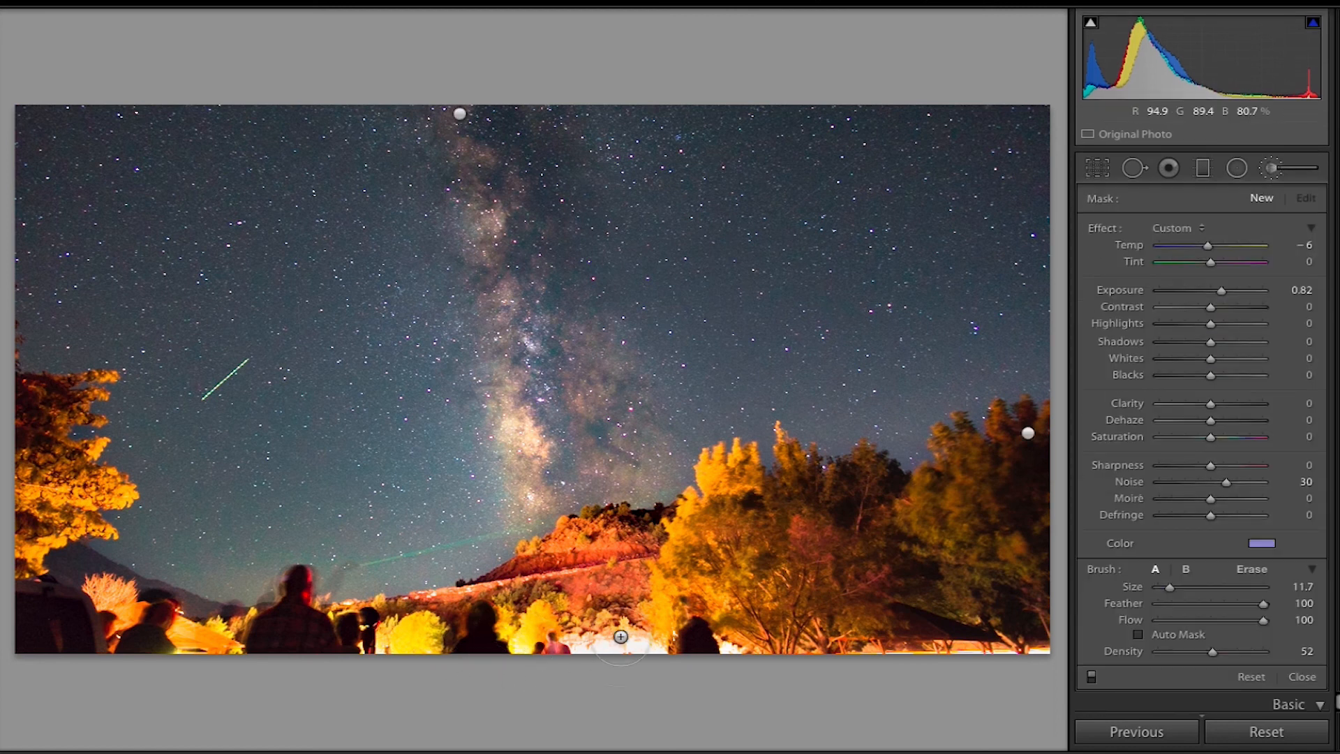
{"action": "left_click_drag", "start_coordinate": [574, 648], "coordinate": [615, 647]}
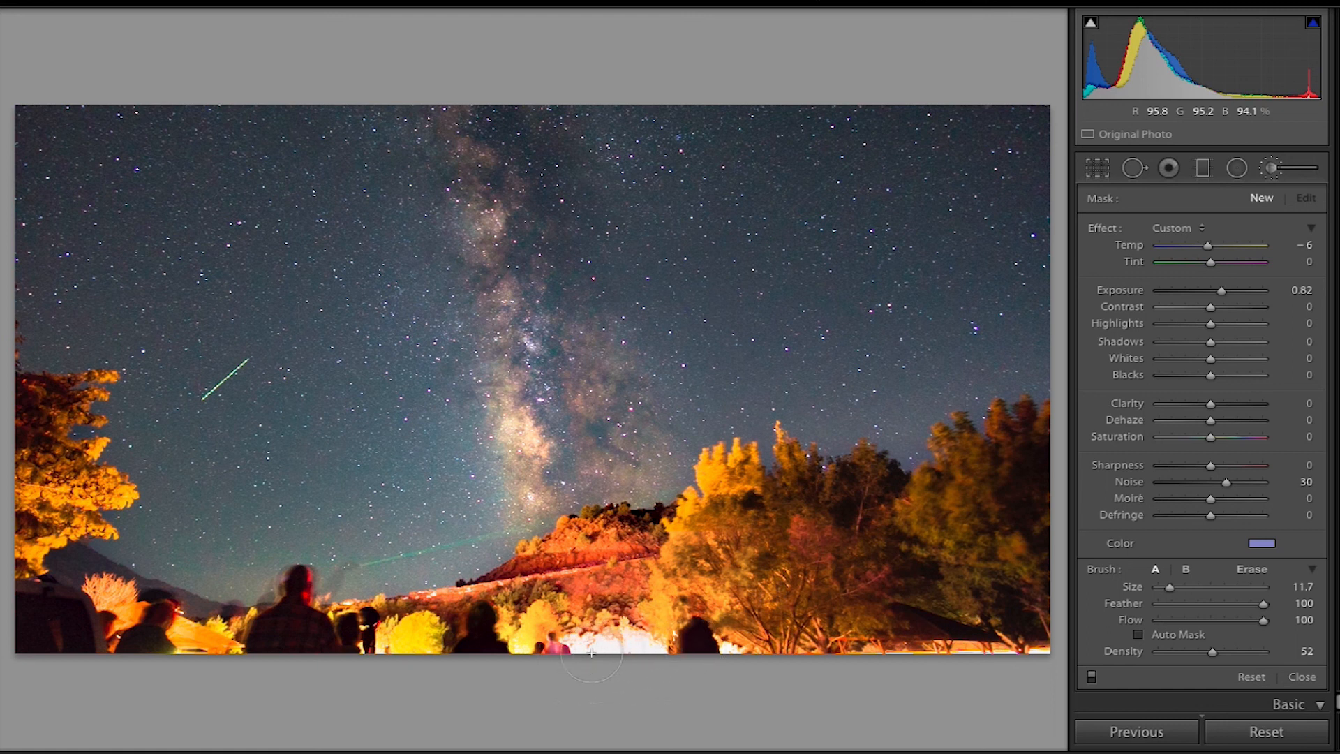
{"action": "mouse_move", "coordinate": [1222, 290]}
{"action": "left_mouse_down"}
{"action": "mouse_move", "coordinate": [1180, 294]}
{"action": "mouse_move", "coordinate": [1198, 297]}
{"action": "left_mouse_up"}
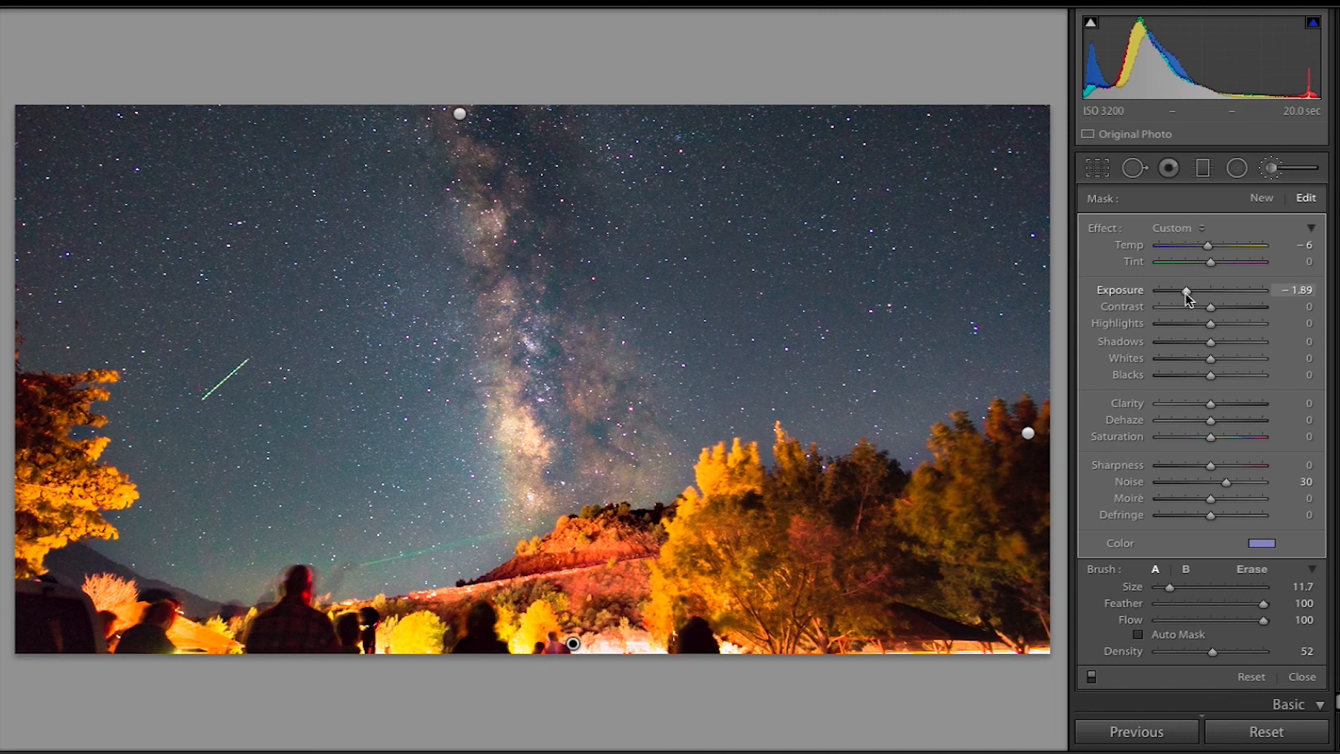
{"action": "left_click_drag", "start_coordinate": [1211, 324], "coordinate": [1194, 358]}
{"action": "mouse_move", "coordinate": [1093, 35]}
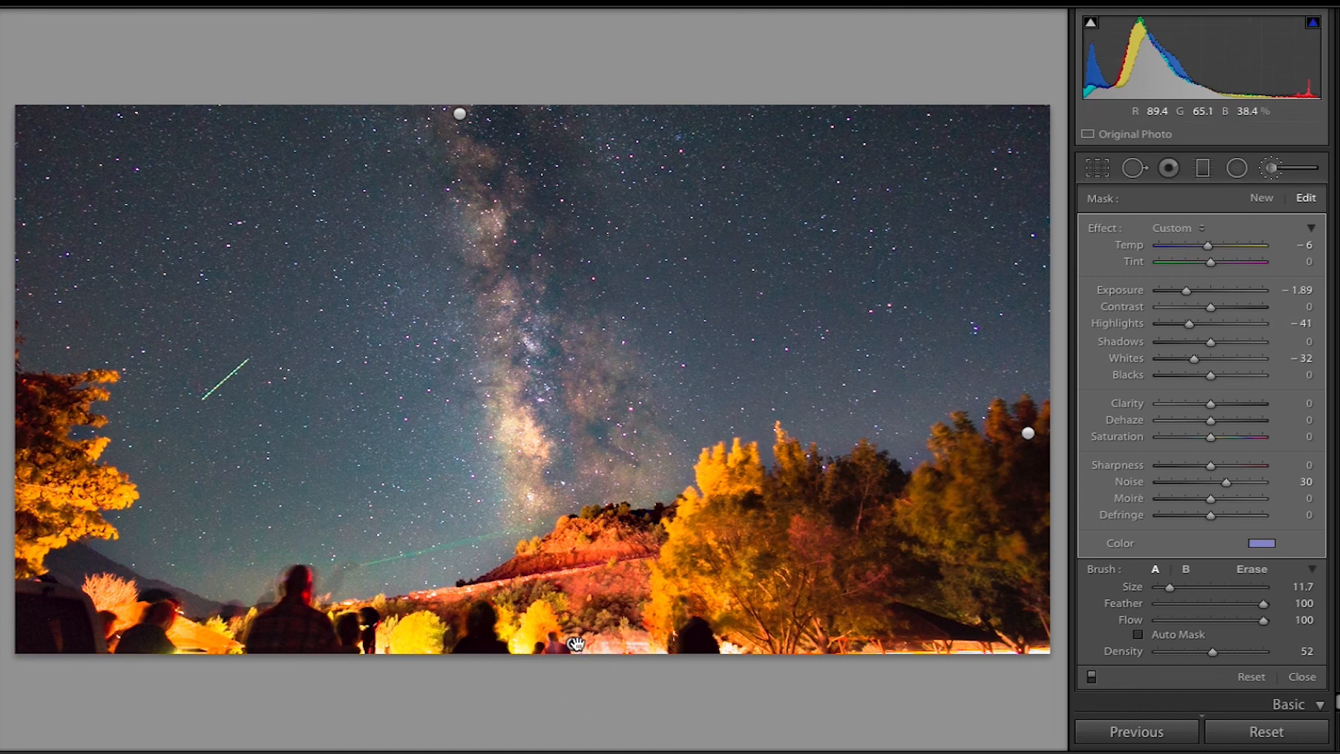
{"action": "mouse_move", "coordinate": [575, 643]}
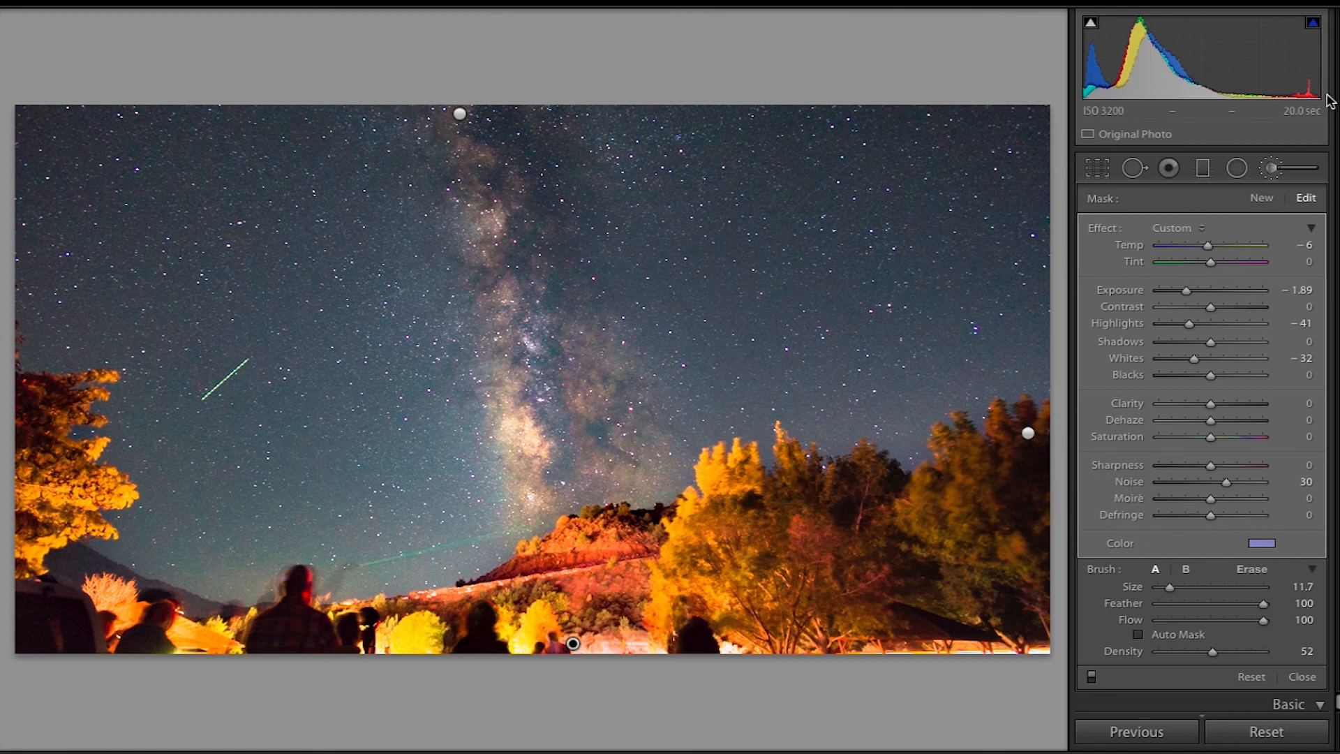
{"action": "left_click", "coordinate": [1313, 23]}
{"action": "left_click", "coordinate": [1091, 677]}
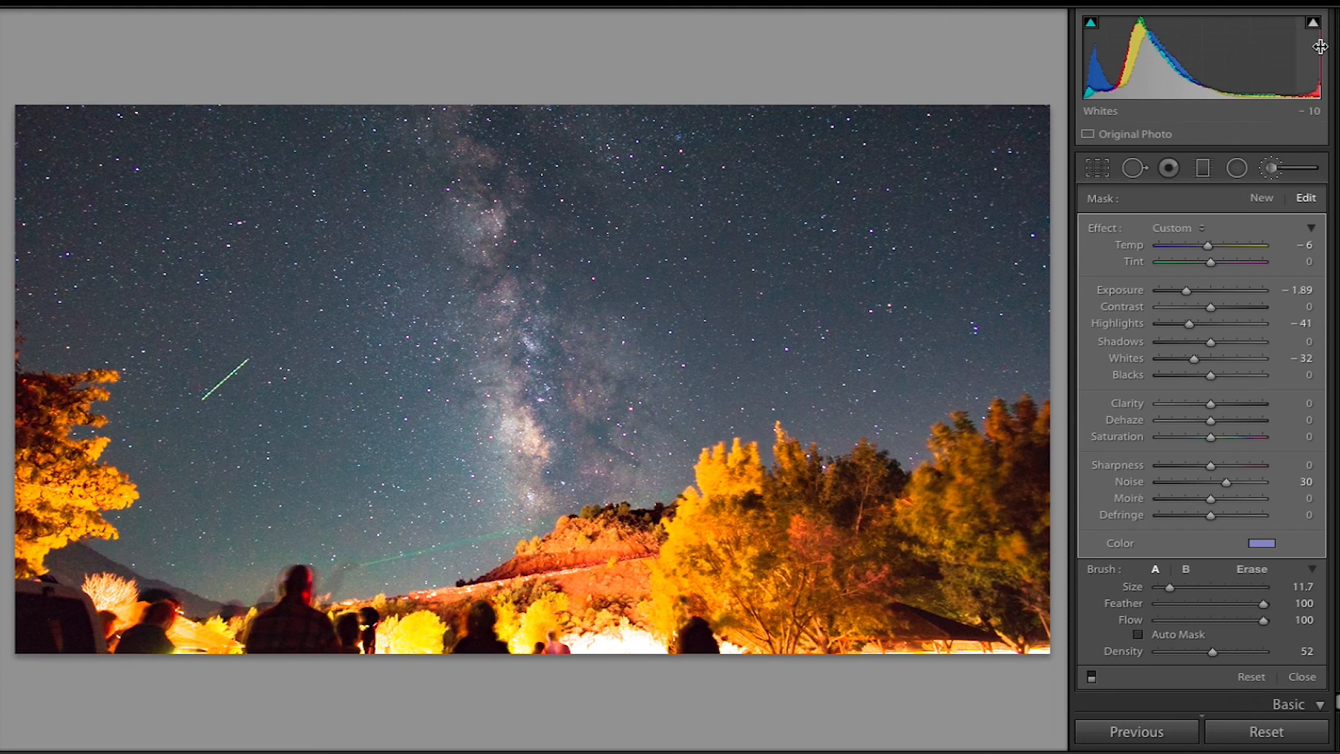
{"action": "mouse_move", "coordinate": [1324, 31]}
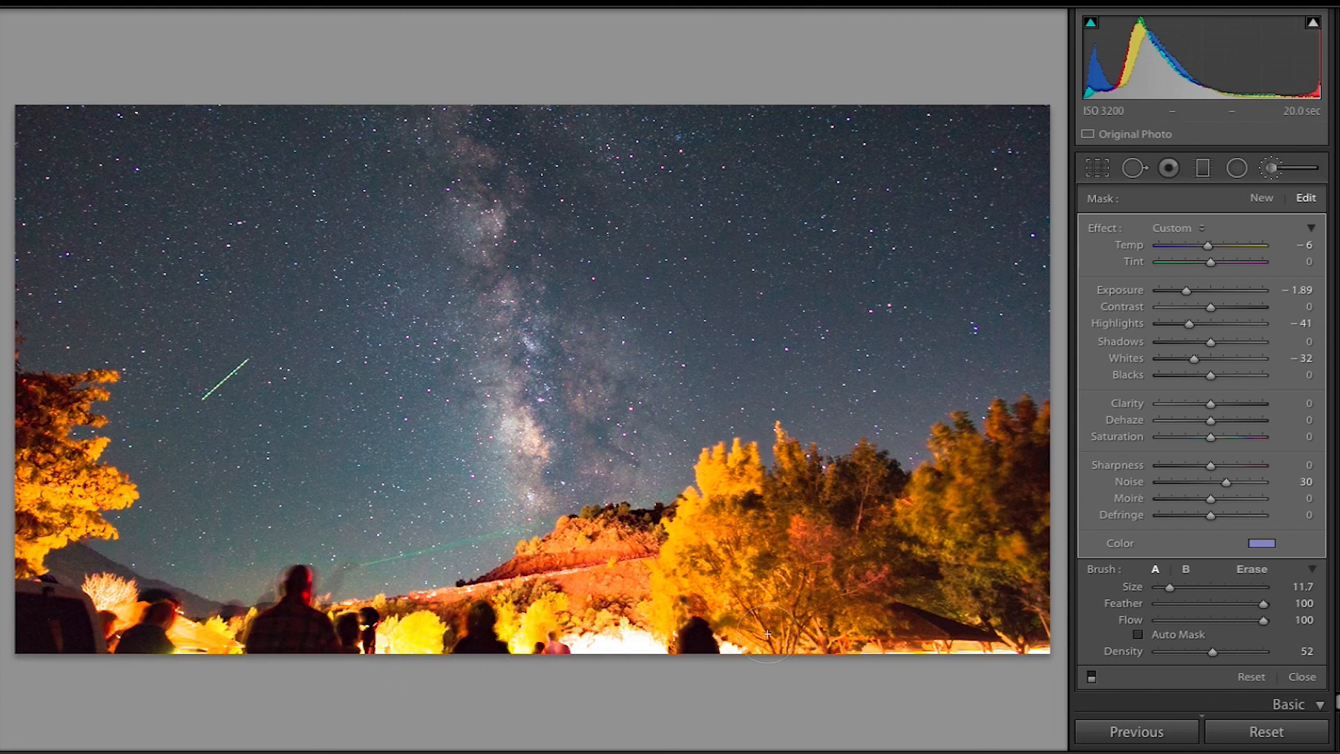
{"action": "left_click", "coordinate": [1093, 678]}
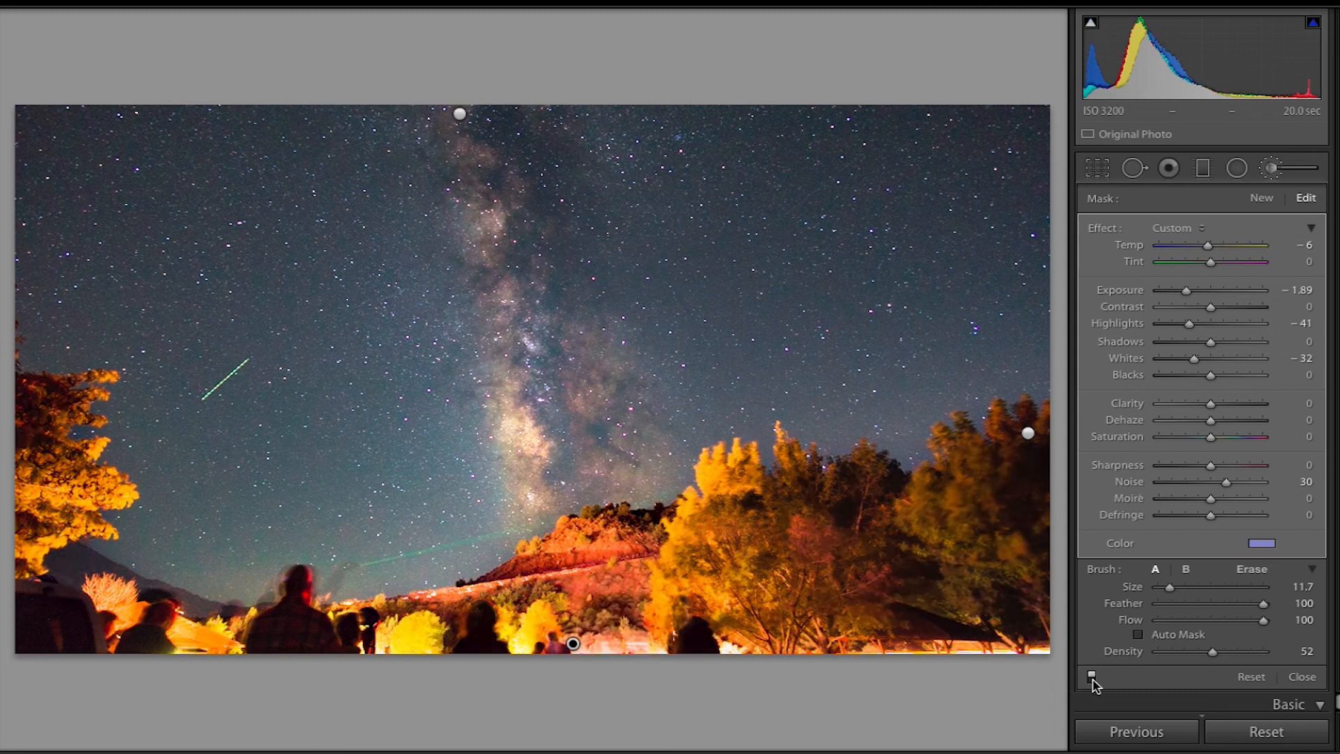
Set the tree and foreground mask's Highlights to −39 and Shadows to −21, and inspect the green meteor streak close up.
{"action": "left_click", "coordinate": [1028, 432]}
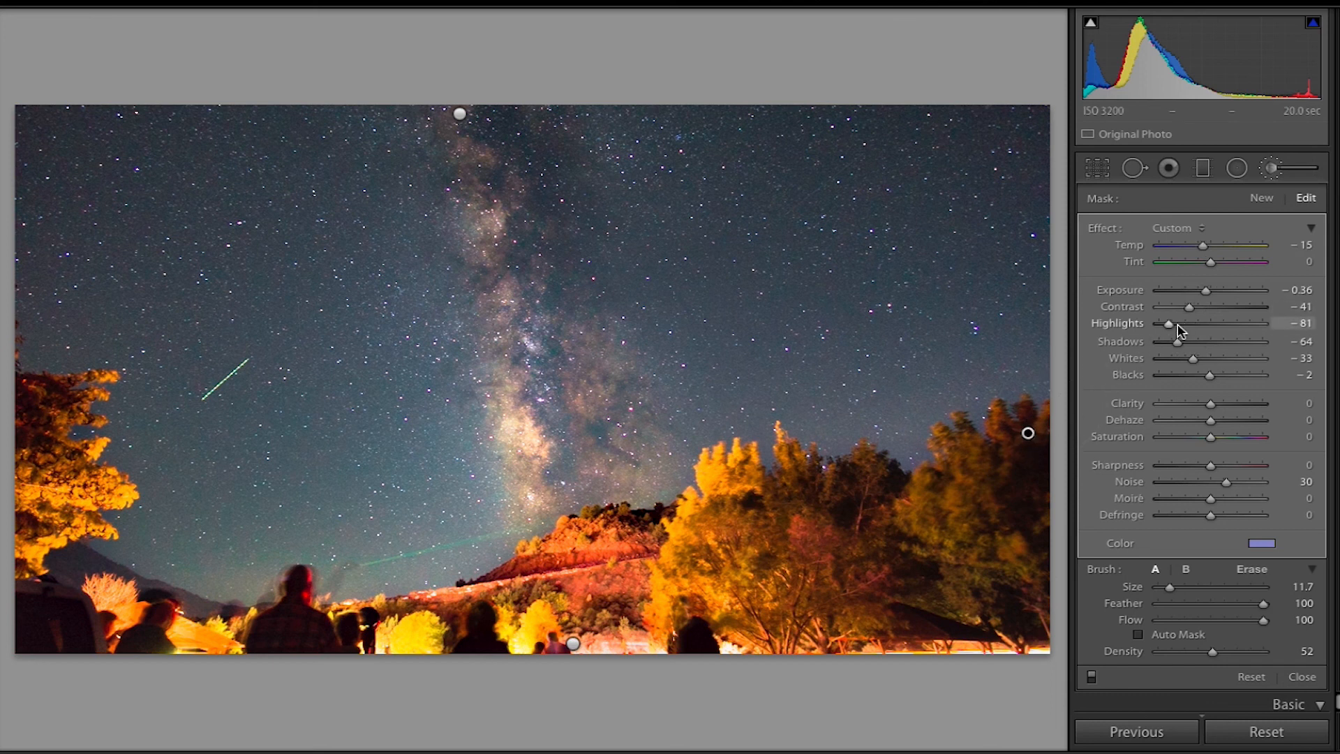
{"action": "left_click_drag", "start_coordinate": [1190, 326], "coordinate": [1207, 326]}
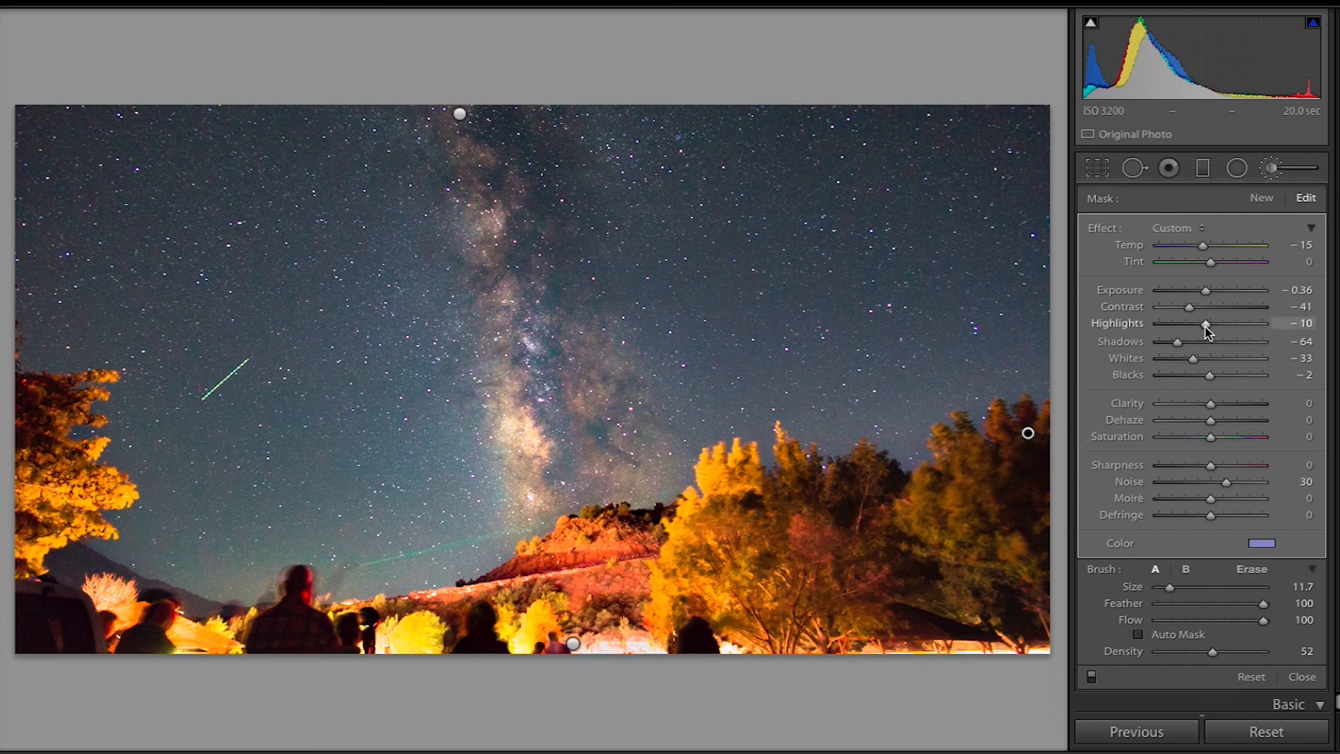
{"action": "left_click", "coordinate": [1172, 326]}
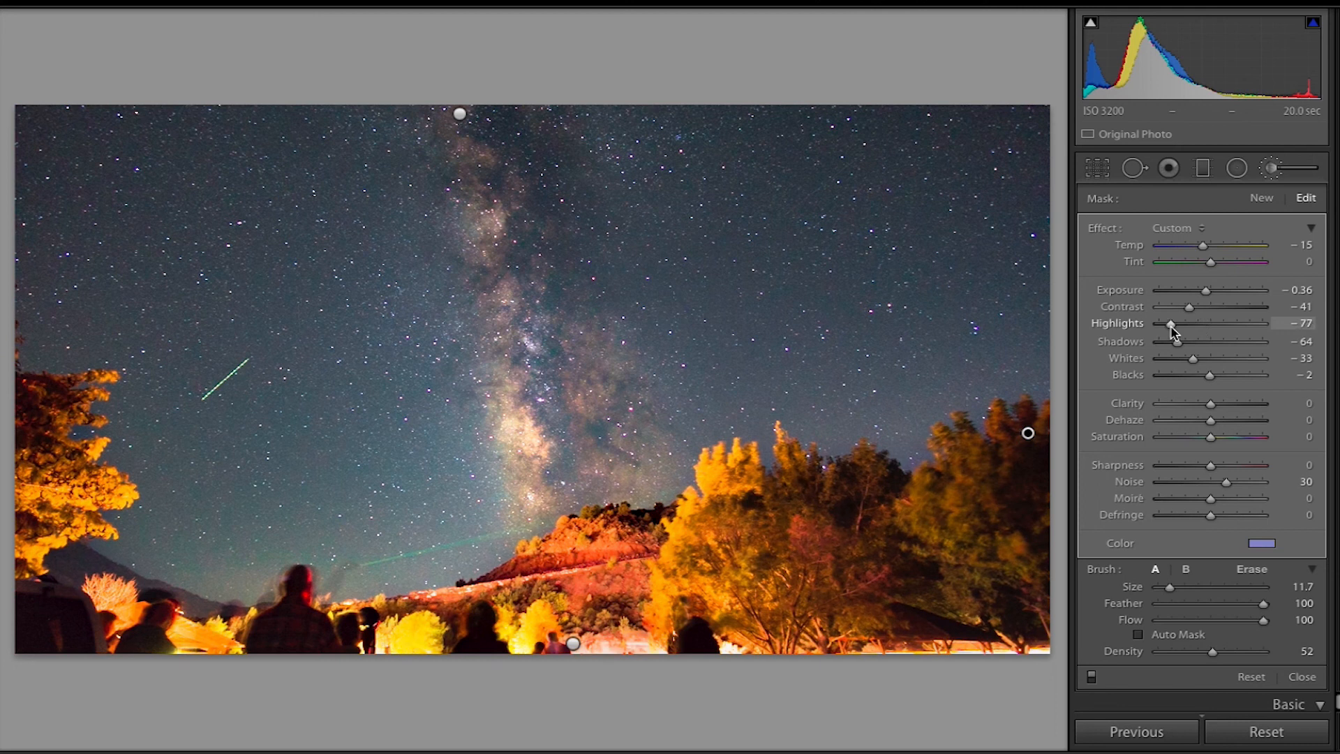
{"action": "left_click", "coordinate": [1214, 331]}
{"action": "left_click_drag", "start_coordinate": [1209, 335], "coordinate": [1203, 342]}
{"action": "left_click", "coordinate": [1192, 343]}
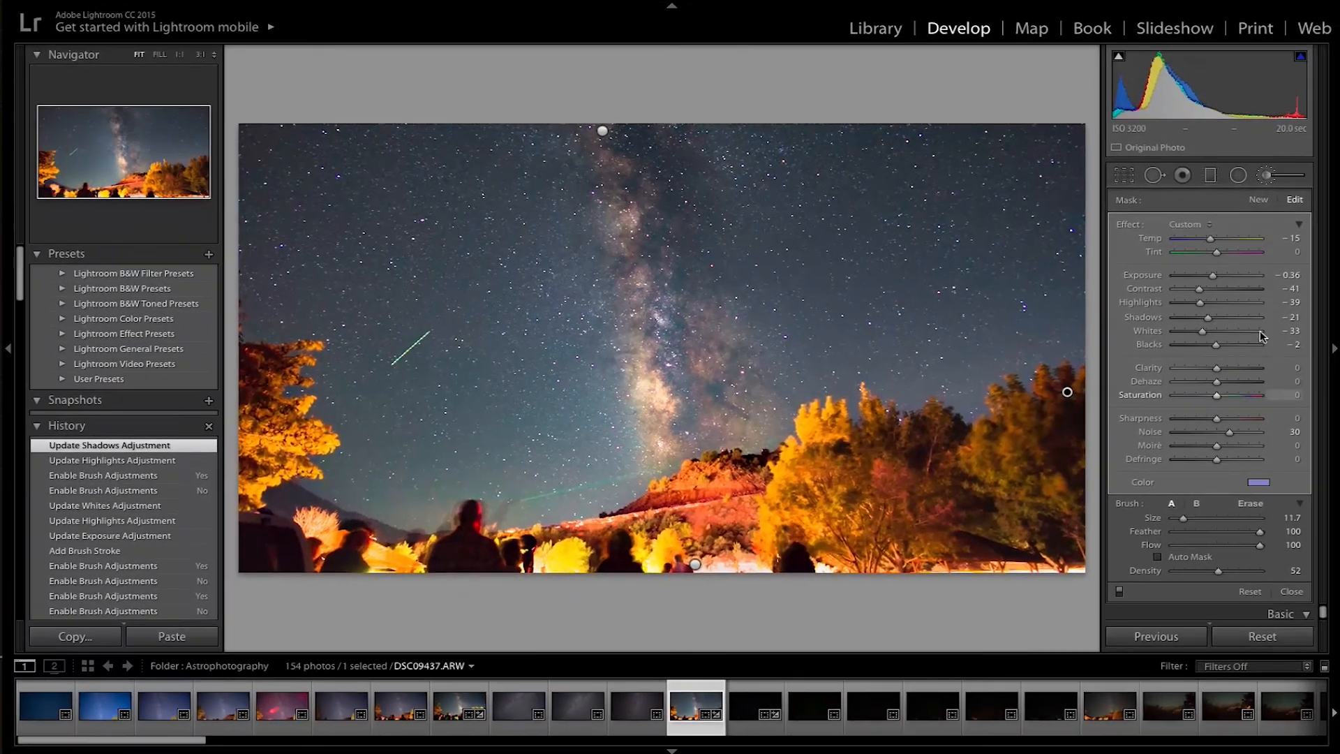
{"action": "left_click", "coordinate": [1268, 175]}
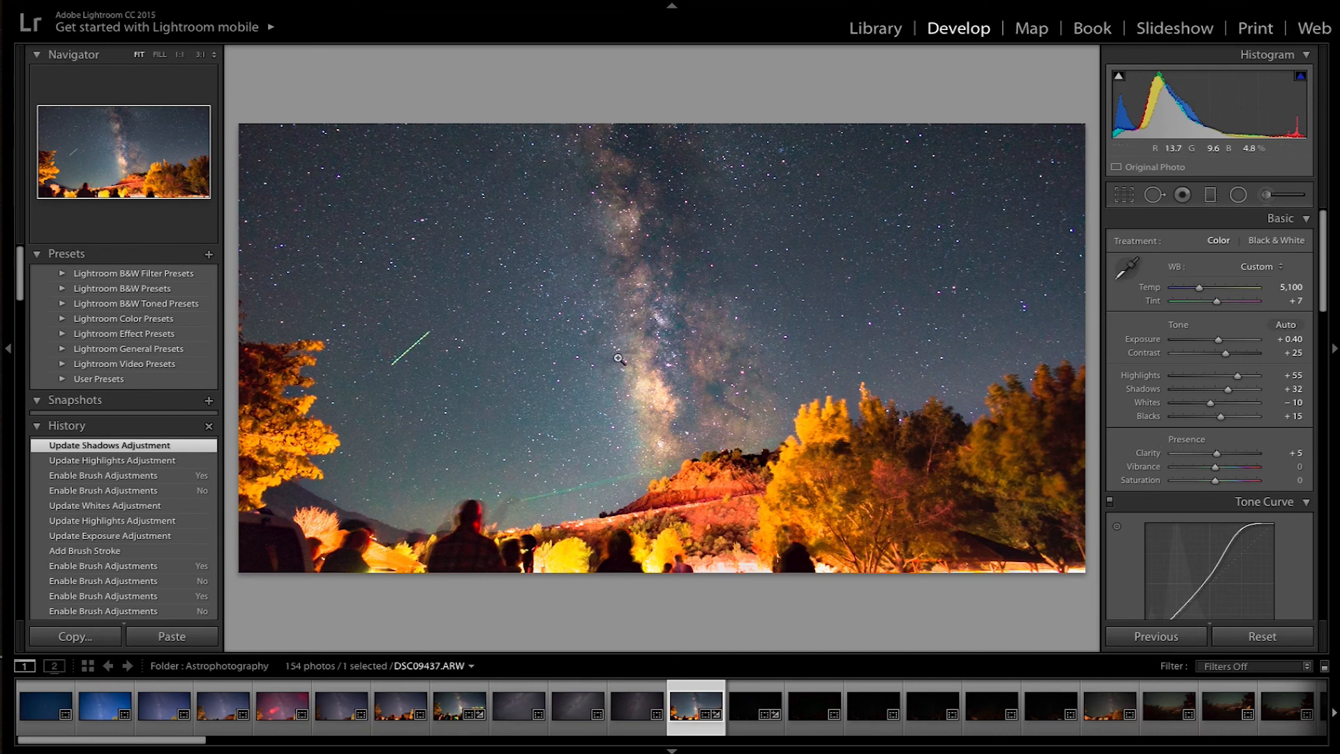
{"action": "left_click", "coordinate": [402, 340]}
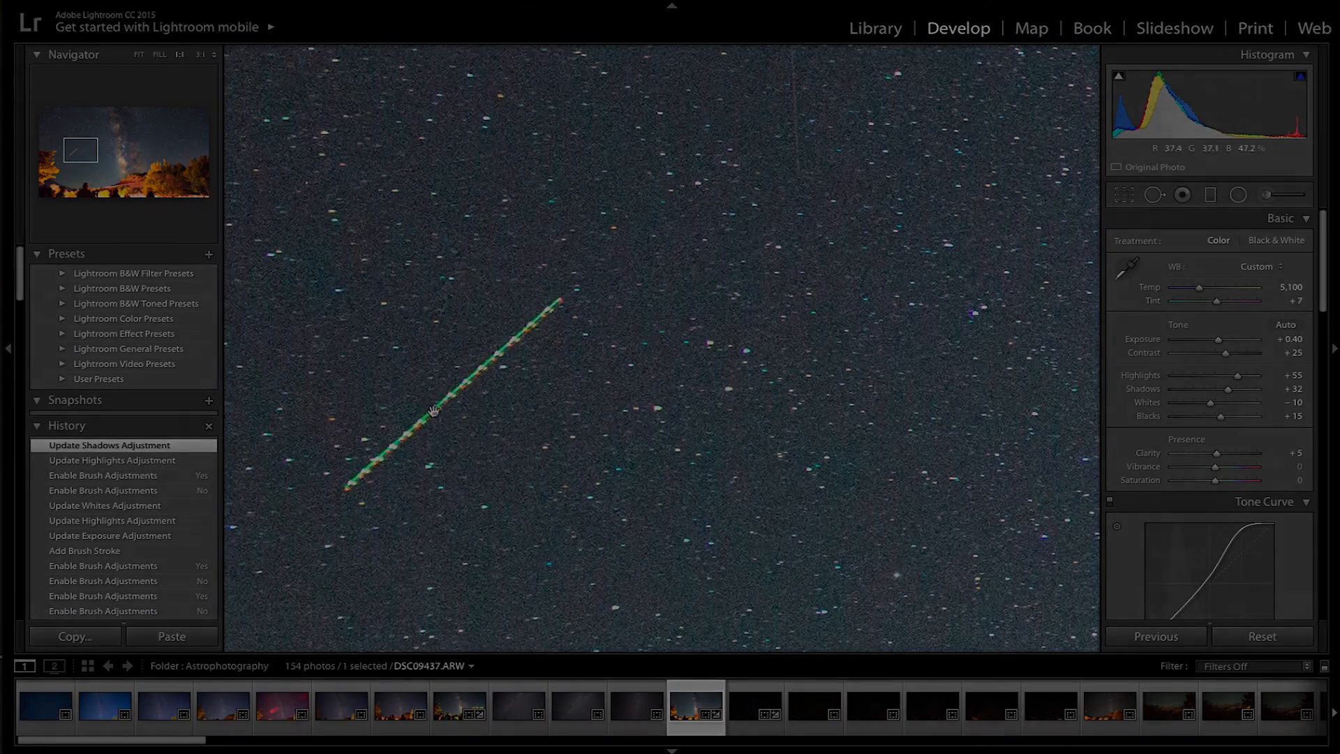